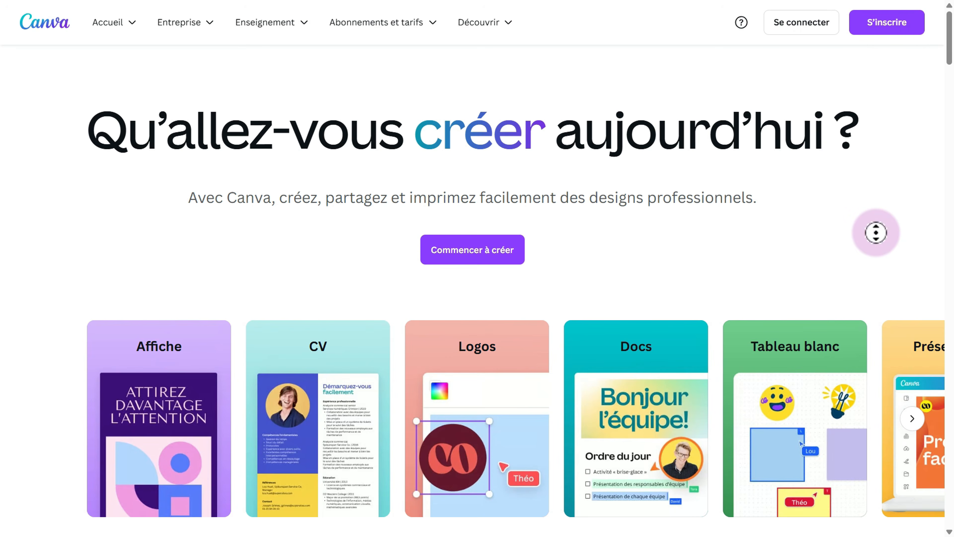
Scroll the homepage down to the four plan cards, from the free version to Canva Entreprise.
scroll(876, 244, down, 2)
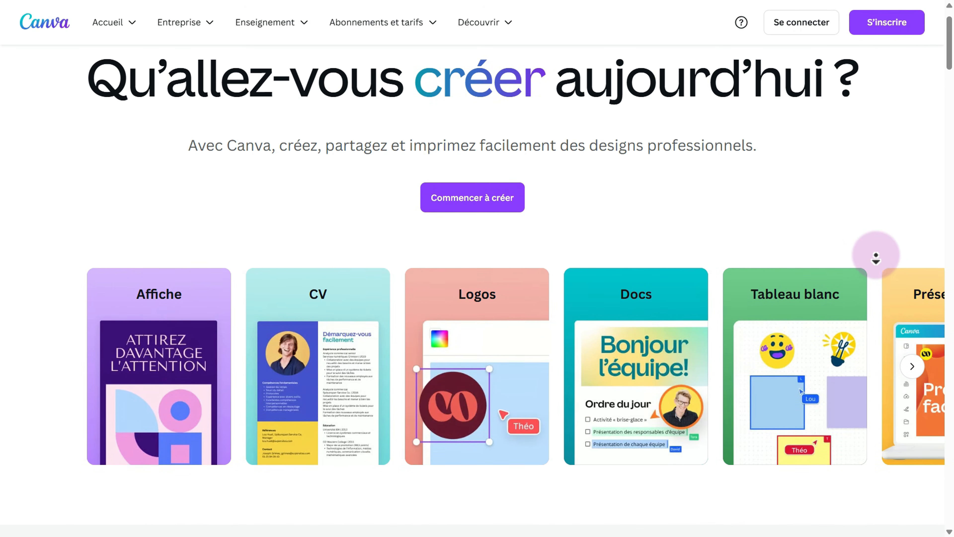
scroll(876, 259, down, 3)
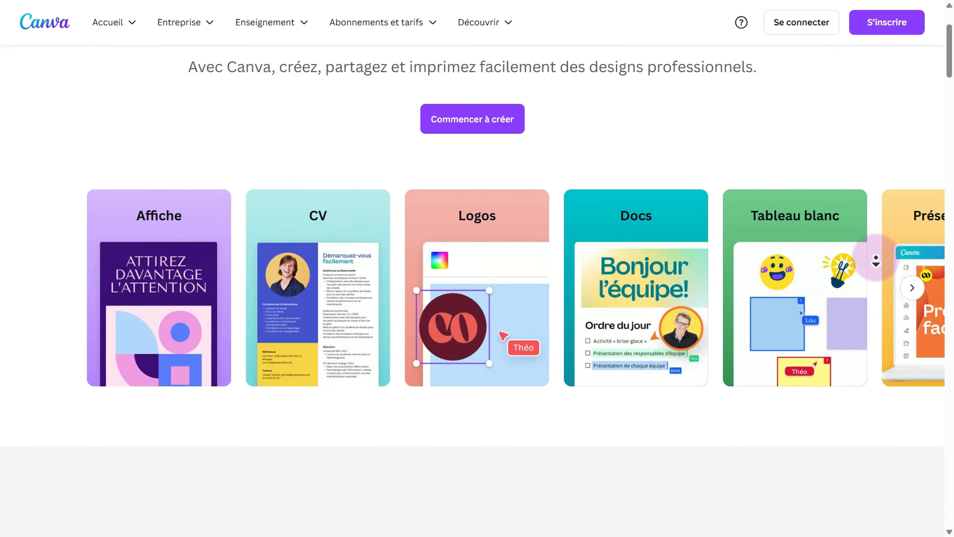
scroll(875, 261, down, 3)
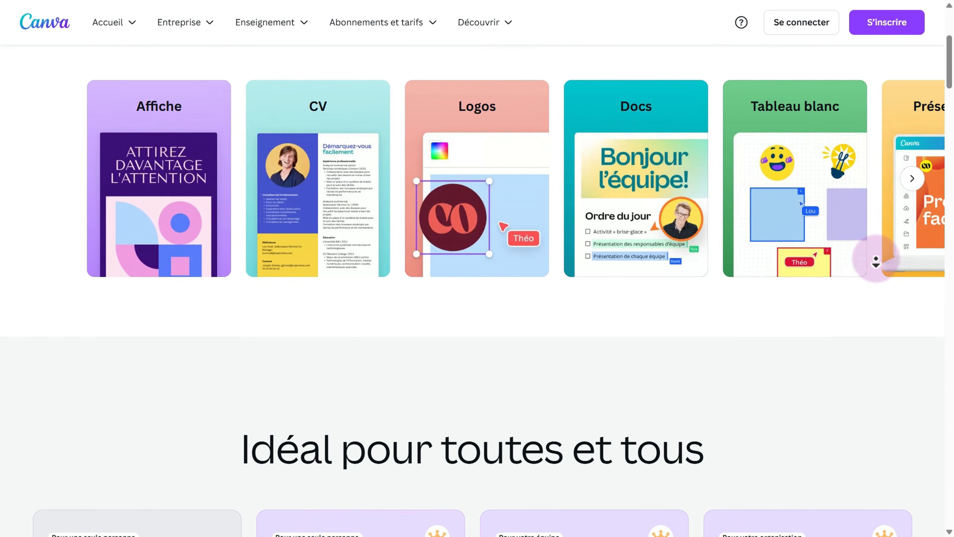
scroll(875, 261, down, 3)
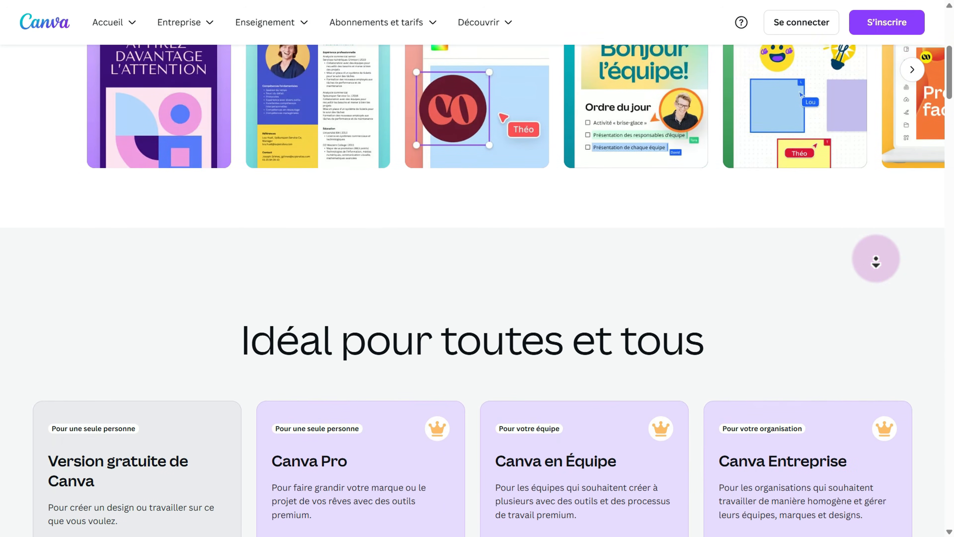
scroll(876, 260, down, 3)
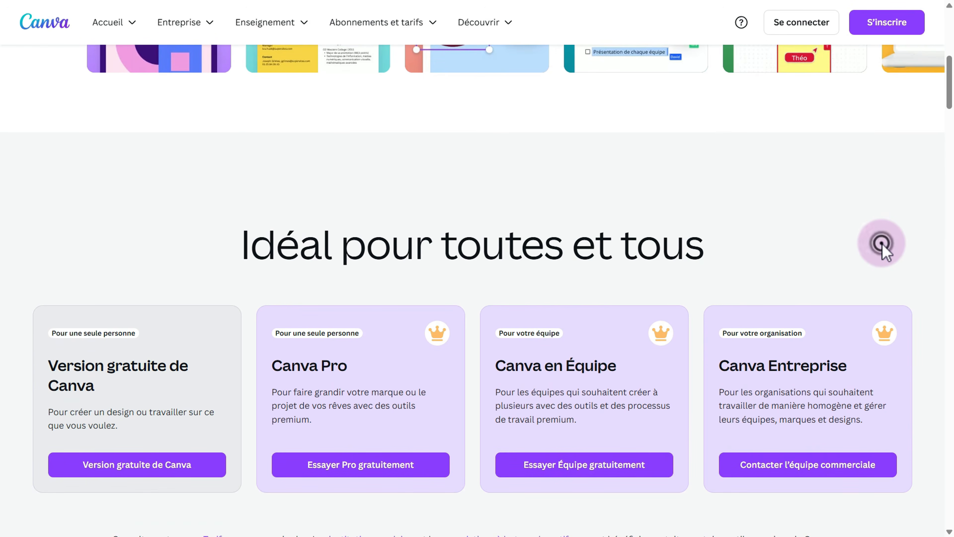
click(881, 244)
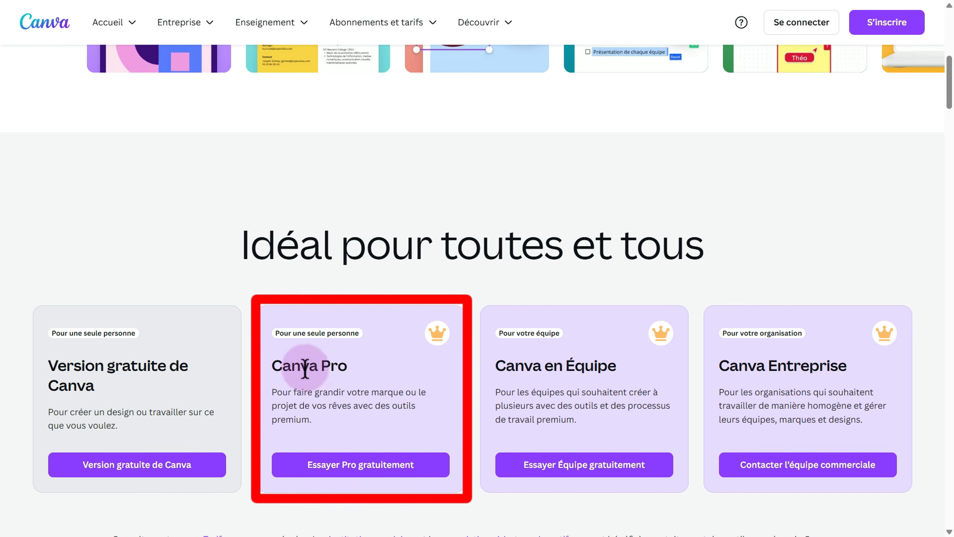
Start the Canva Pro free trial with 'Essayer Pro gratuitement' on the Canva Pro card.
click(370, 464)
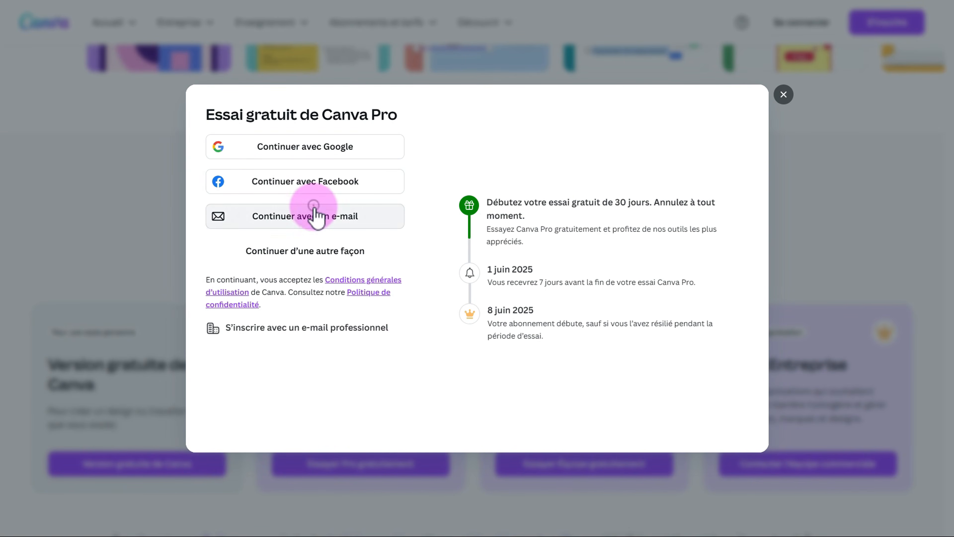
Sign up by e-mail, entering and submitting the account e-mail address.
click(309, 215)
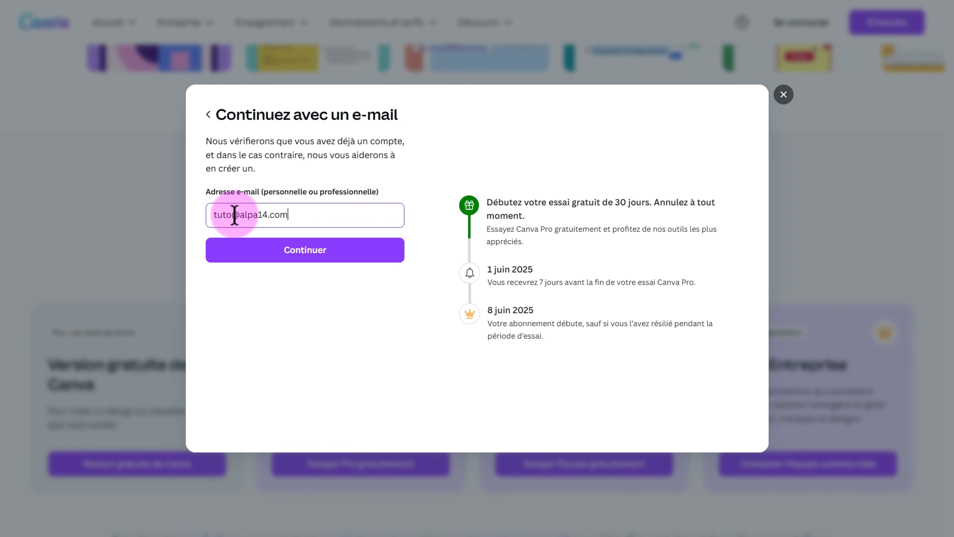
click(305, 249)
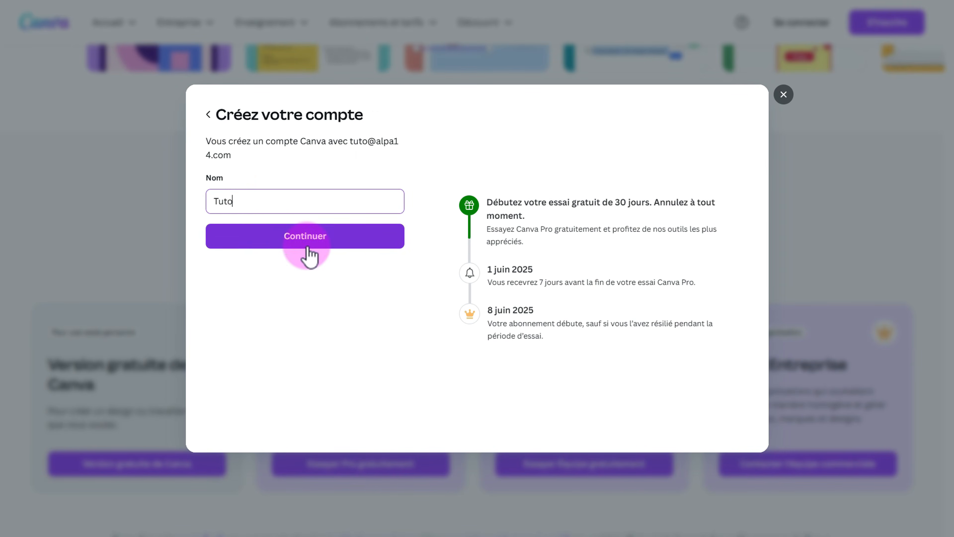
Clear the prefilled account name, continue, and enter the e-mail verification code.
click(251, 203)
key(BackSpace)
key(BackSpace)
key(BackSpace)
key(BackSpace)
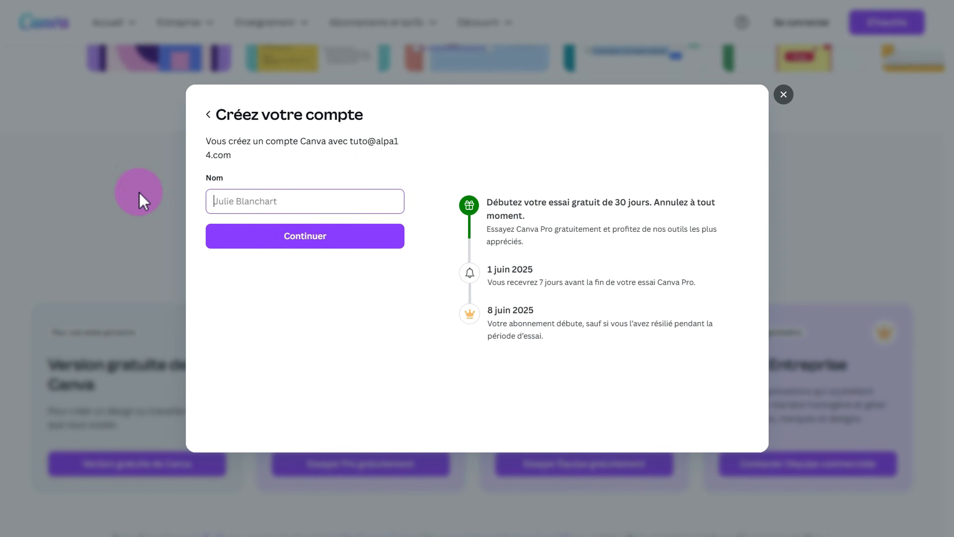
click(305, 241)
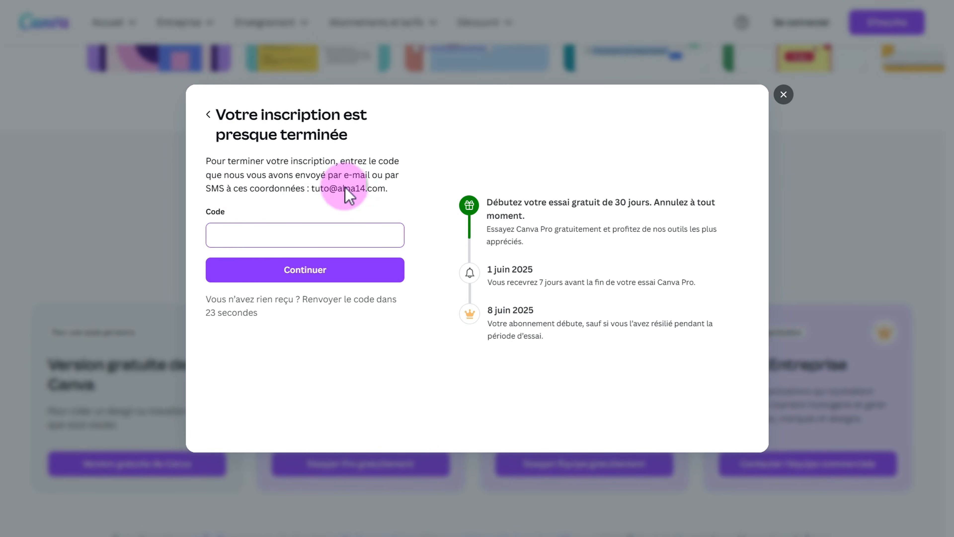
click(313, 188)
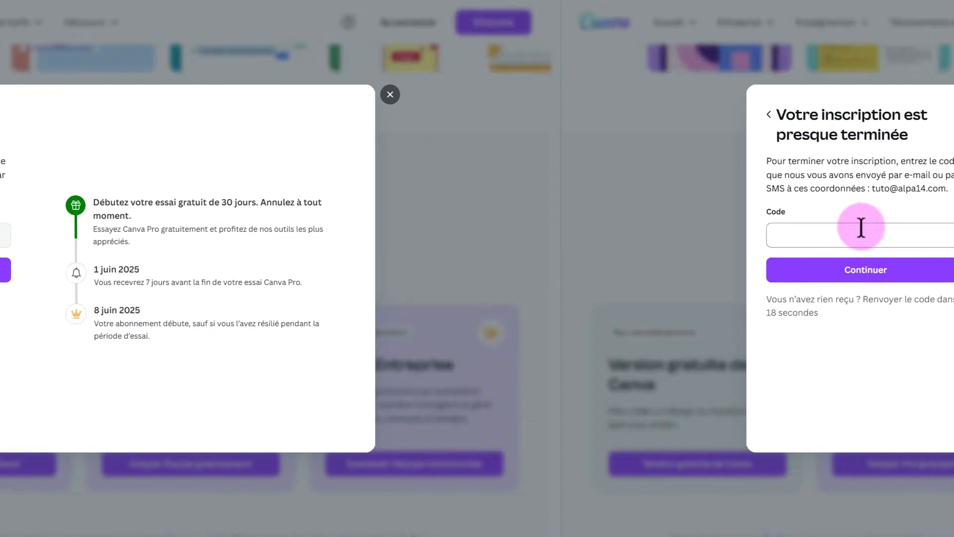
click(308, 267)
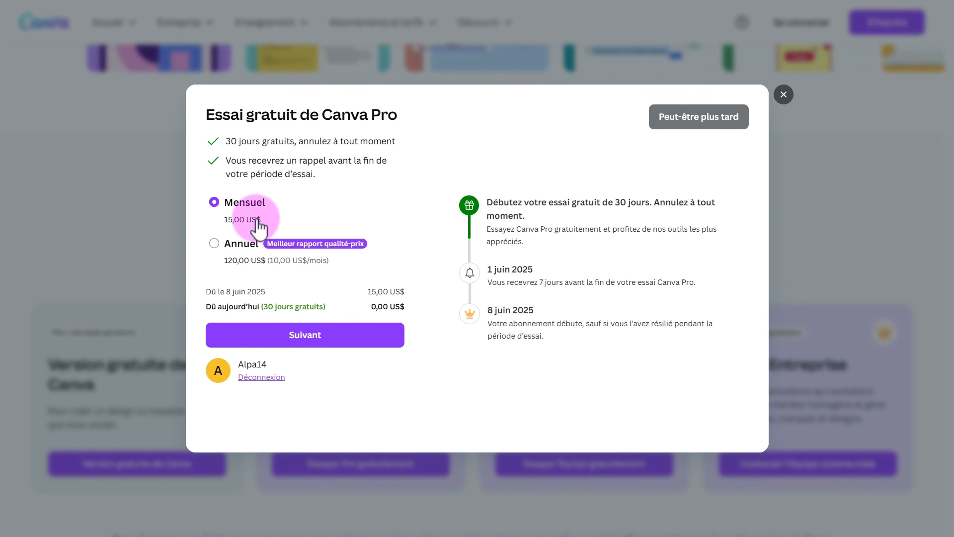
Keep Mensuel billing at 15,00 US$ and choose Carte bancaire to pay for the trial.
click(299, 336)
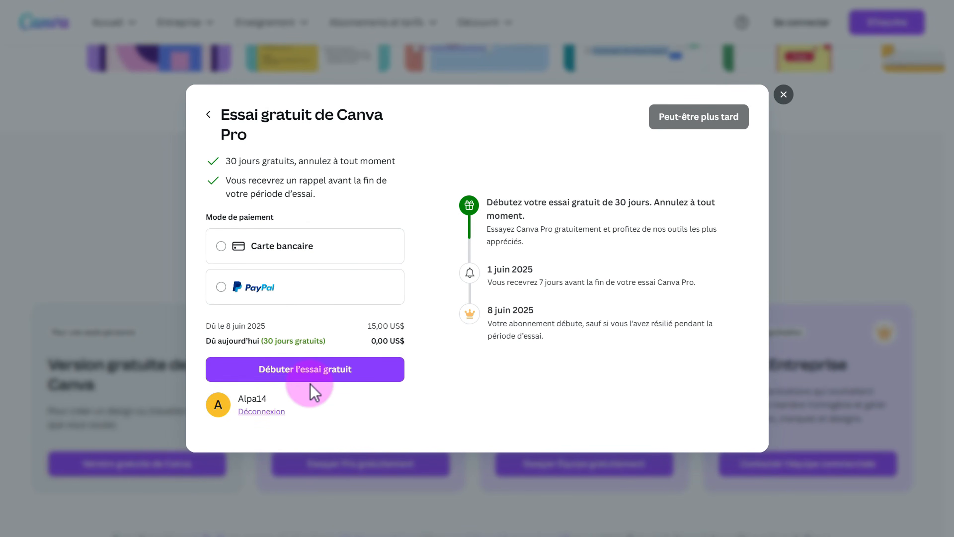
click(221, 248)
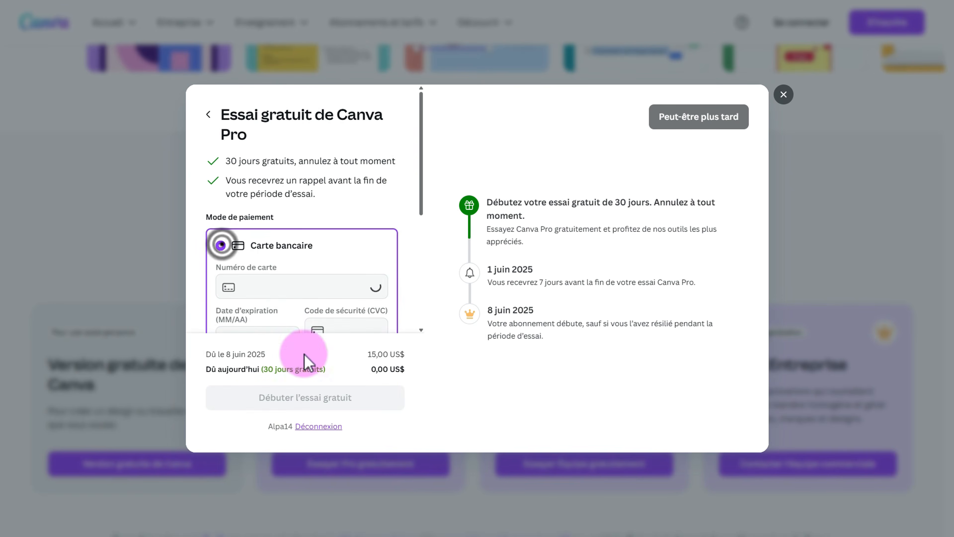
scroll(351, 269, down, 2)
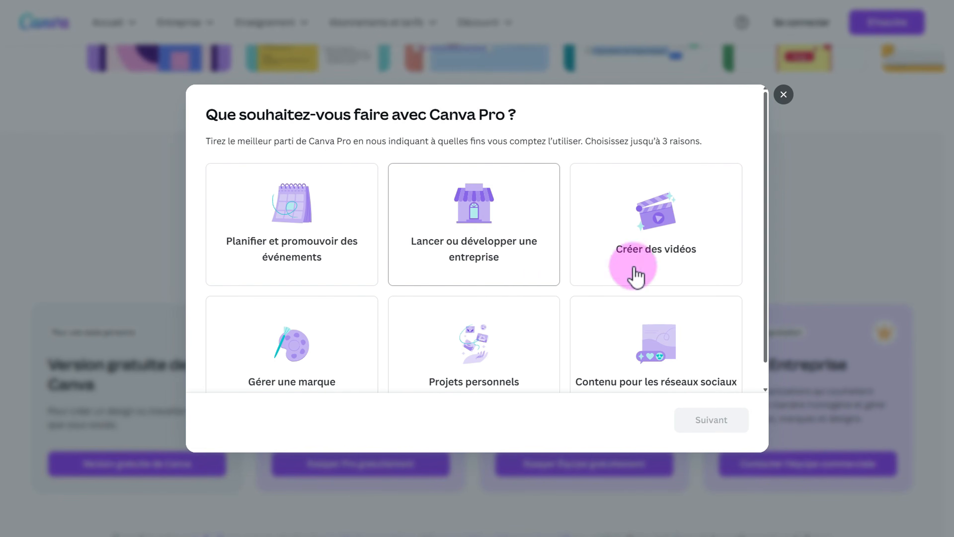
Answer onboarding with 'Projets personnels', dismiss the Pro welcome, and pick the Personnel tile.
scroll(316, 383, down, 1)
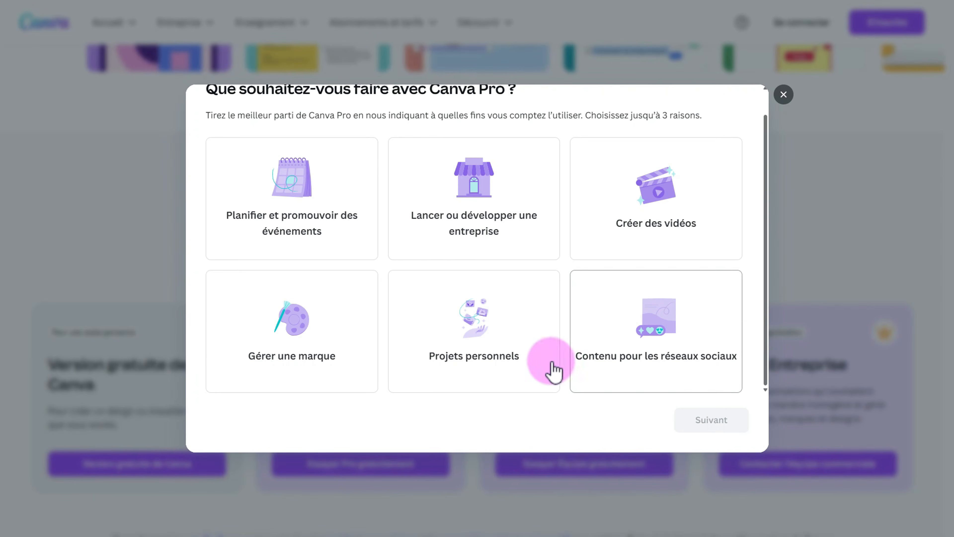
click(465, 311)
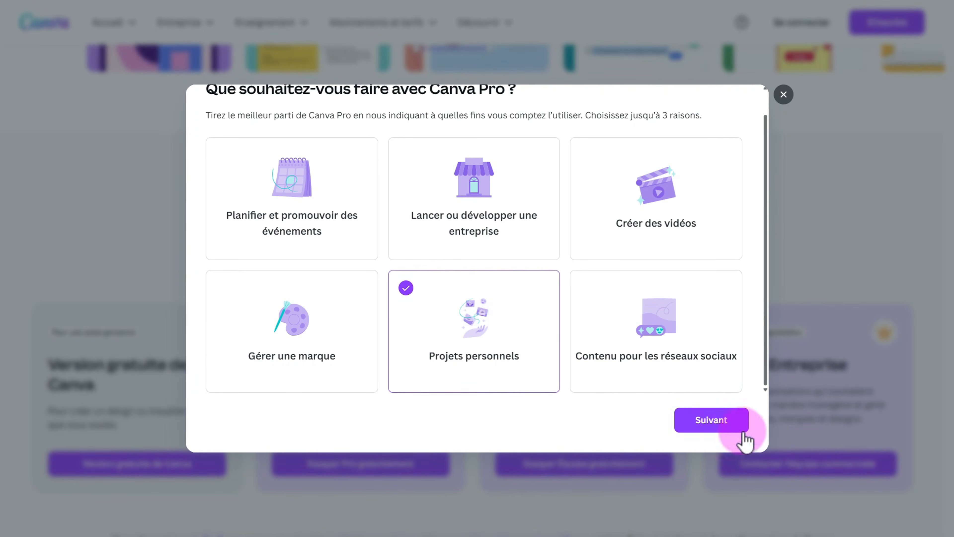
click(733, 425)
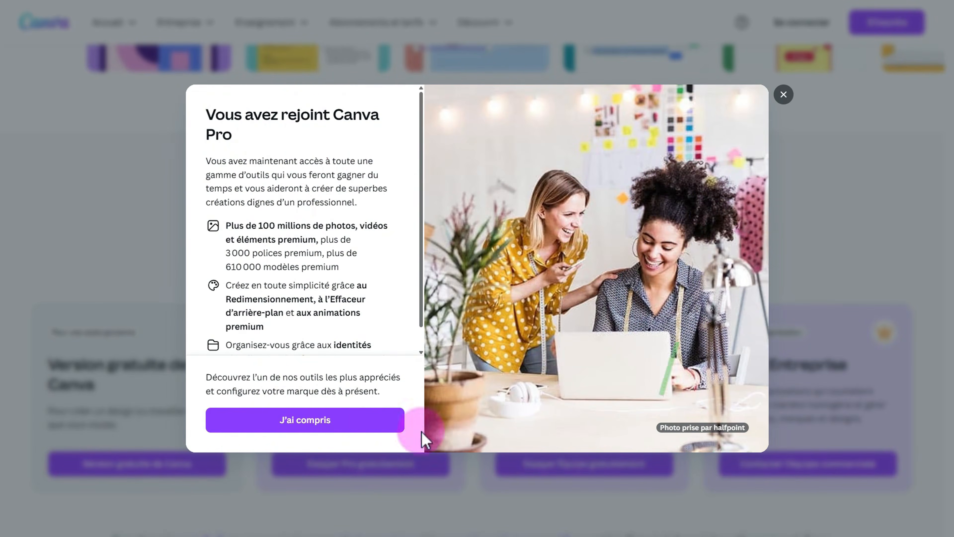
click(331, 427)
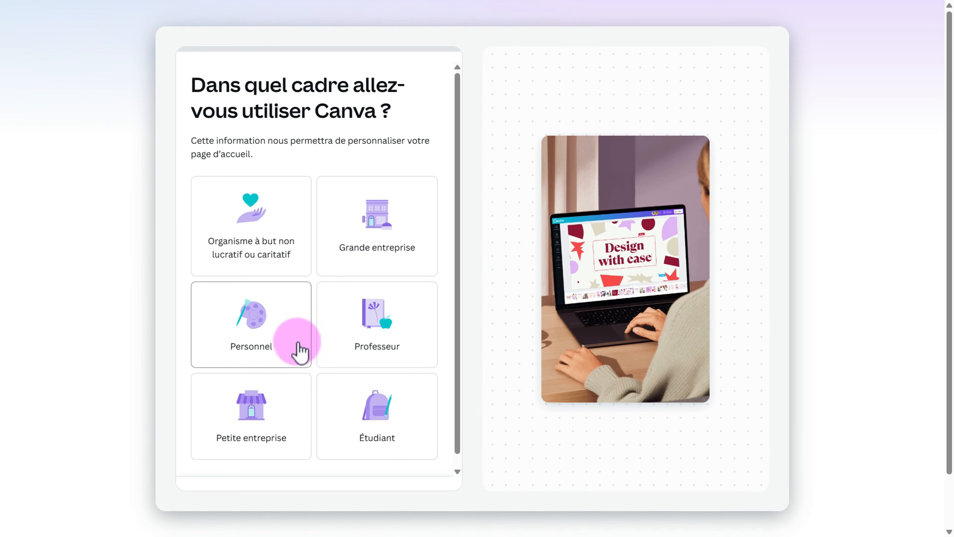
click(269, 333)
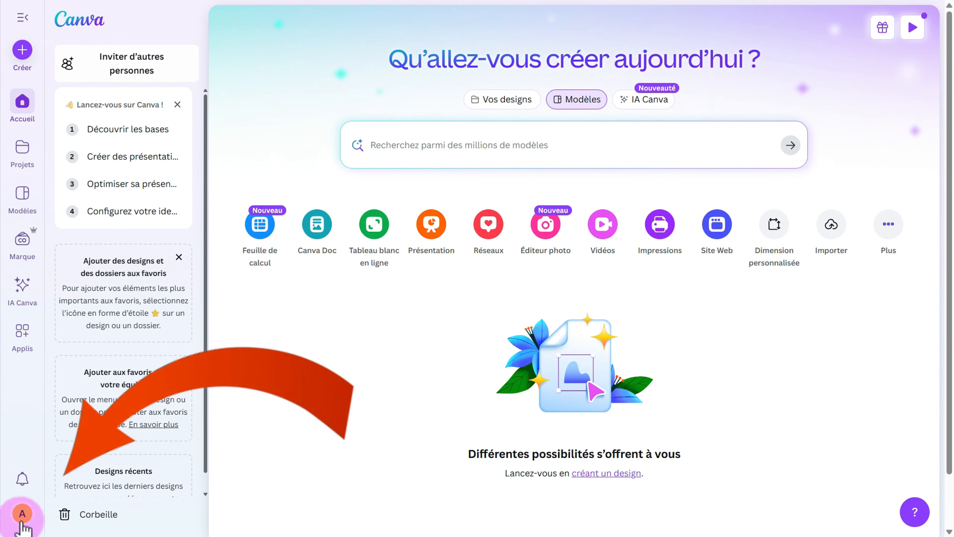
Open Paramètres from the avatar, leave Langue unchanged, and go to Facturation.
click(22, 514)
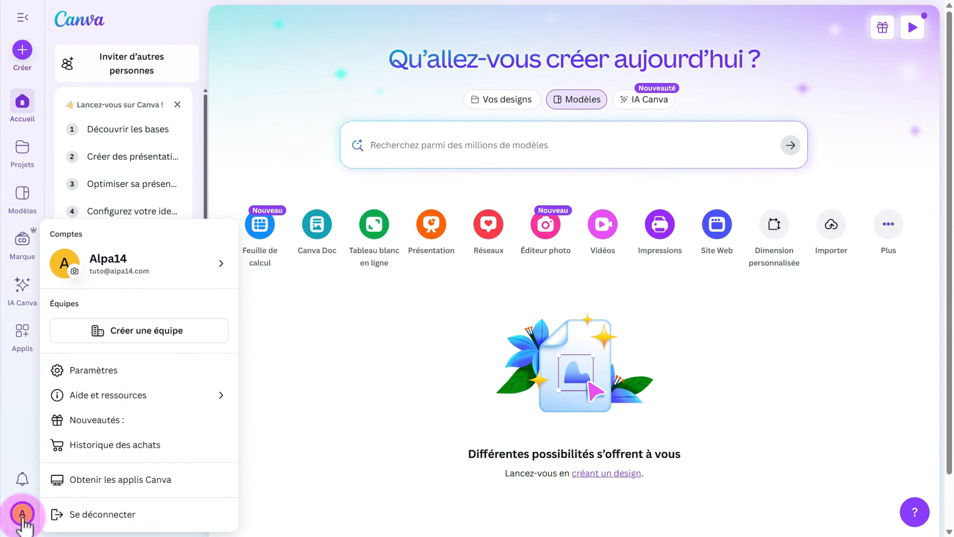
click(81, 369)
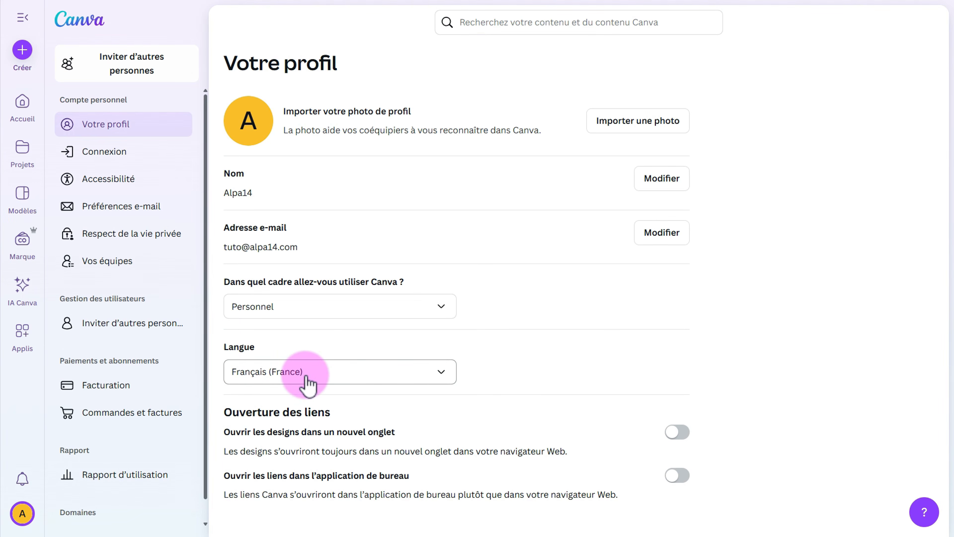
click(426, 374)
click(425, 374)
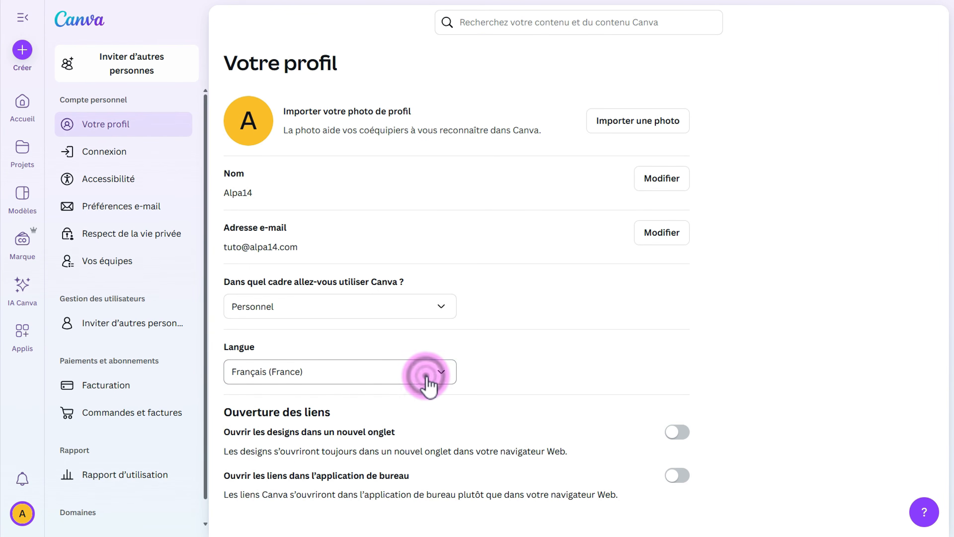
click(121, 389)
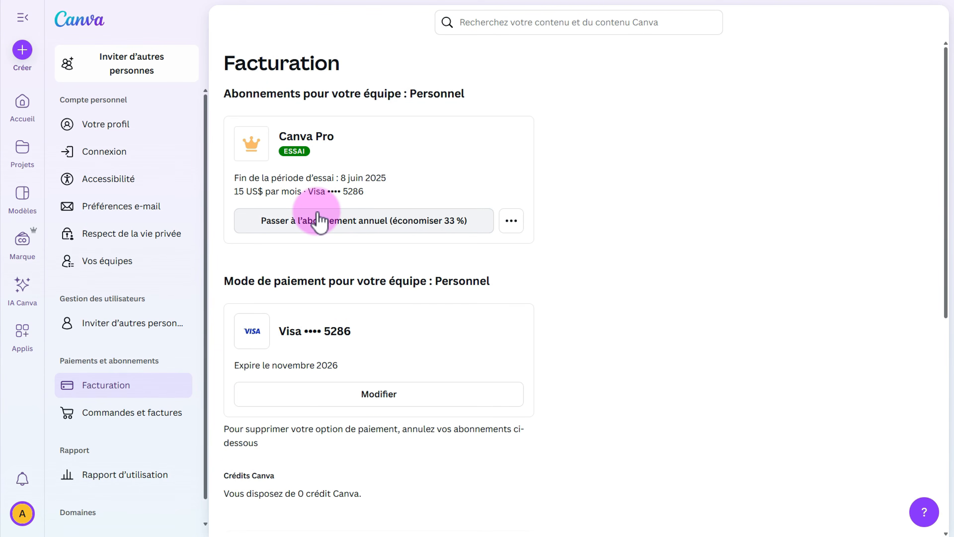
View the Canva Pro subscription's options, then return home via the Canva logo.
click(512, 221)
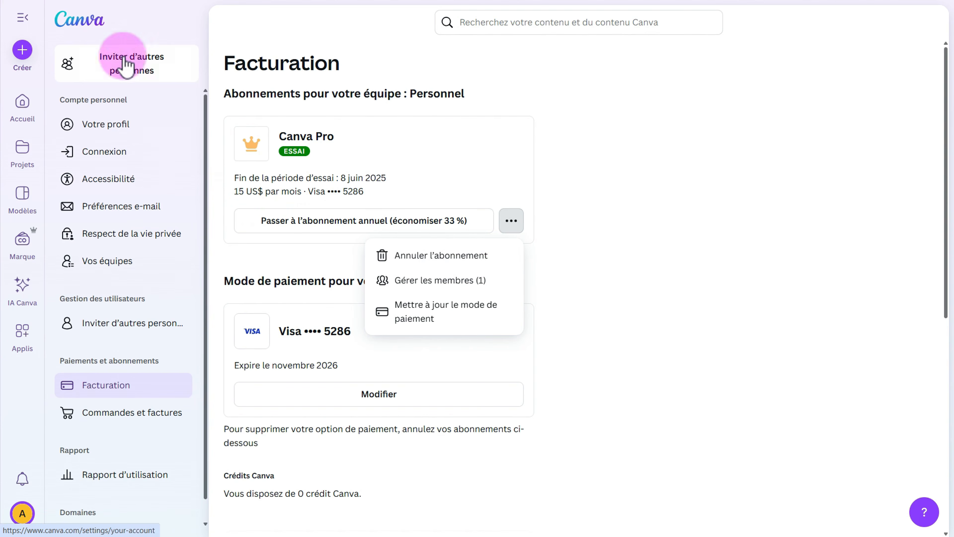
click(79, 20)
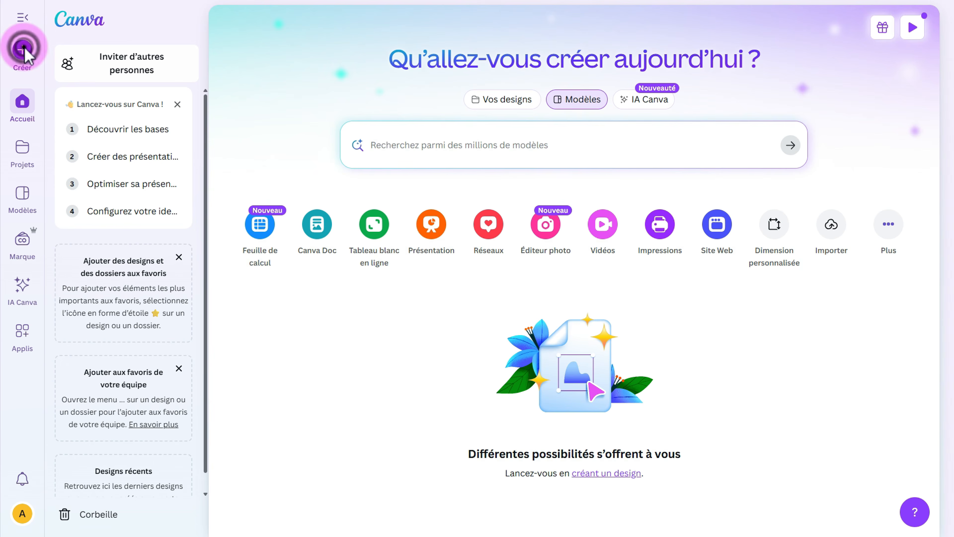
click(22, 49)
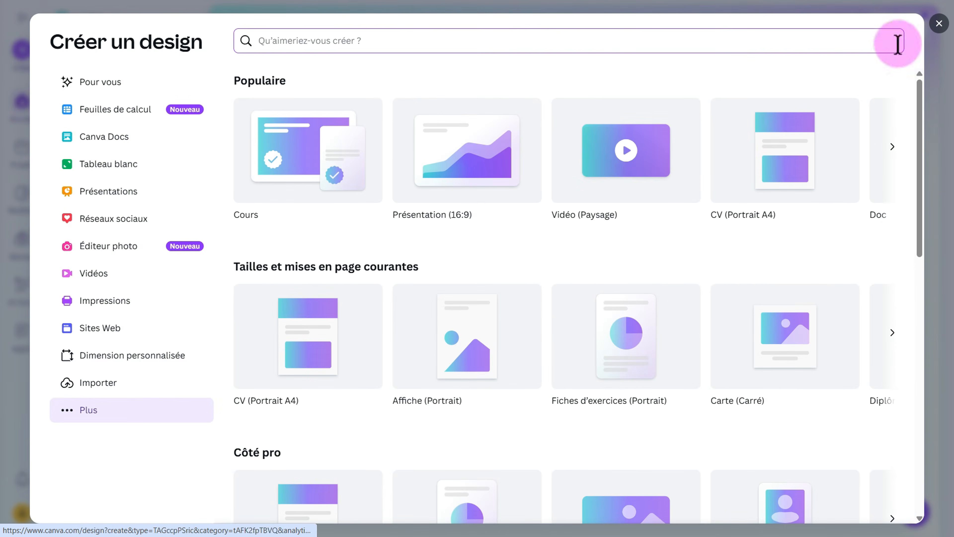
click(939, 23)
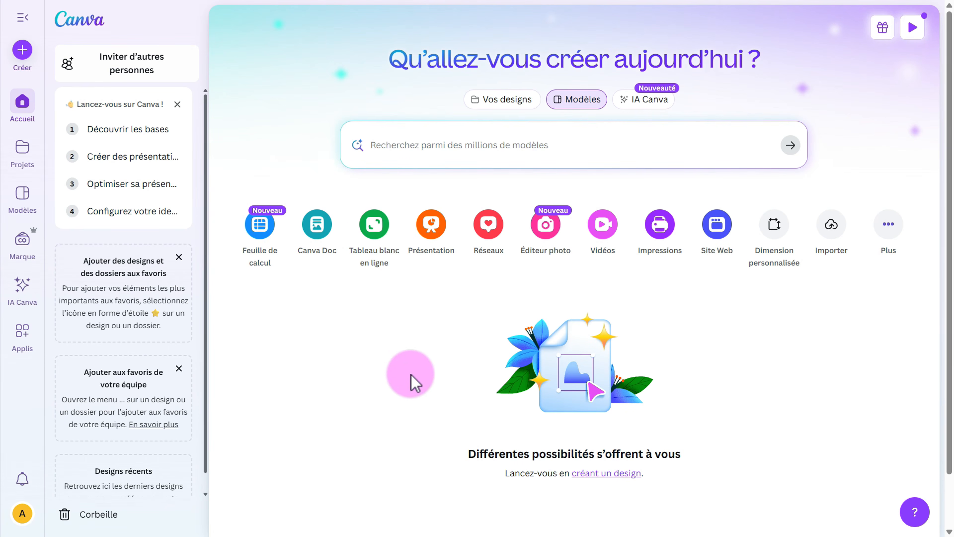
Open Projets from the left sidebar to view the empty projects list.
click(20, 151)
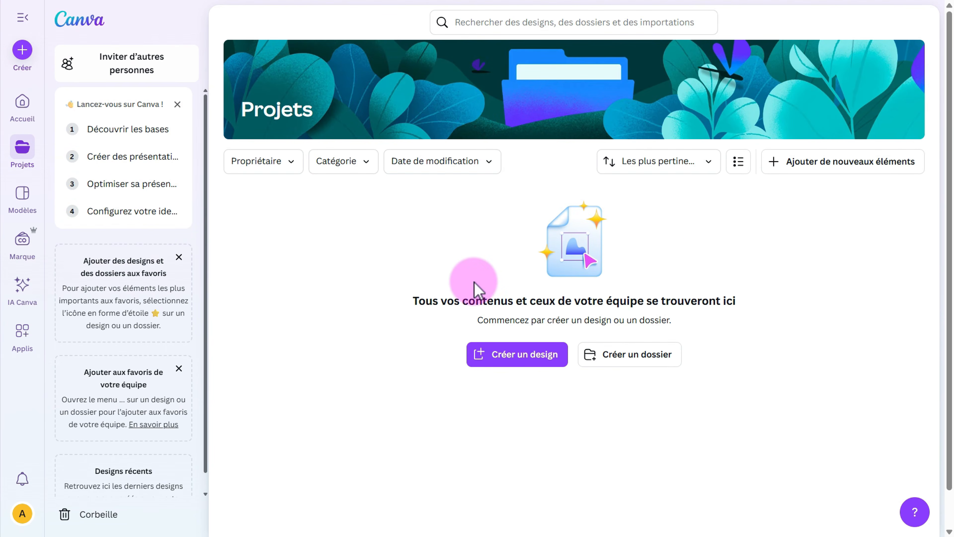
click(21, 200)
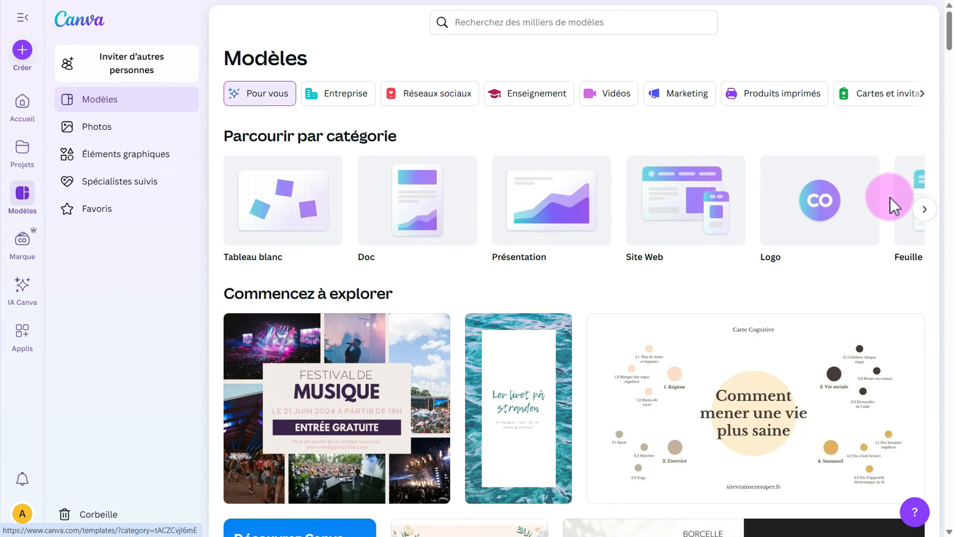
scroll(528, 330, down, 6)
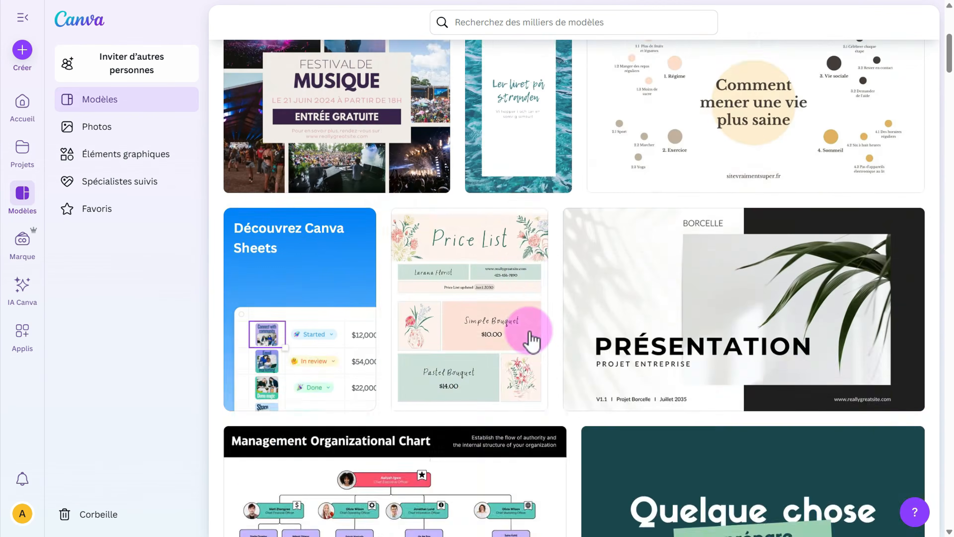
scroll(532, 340, down, 15)
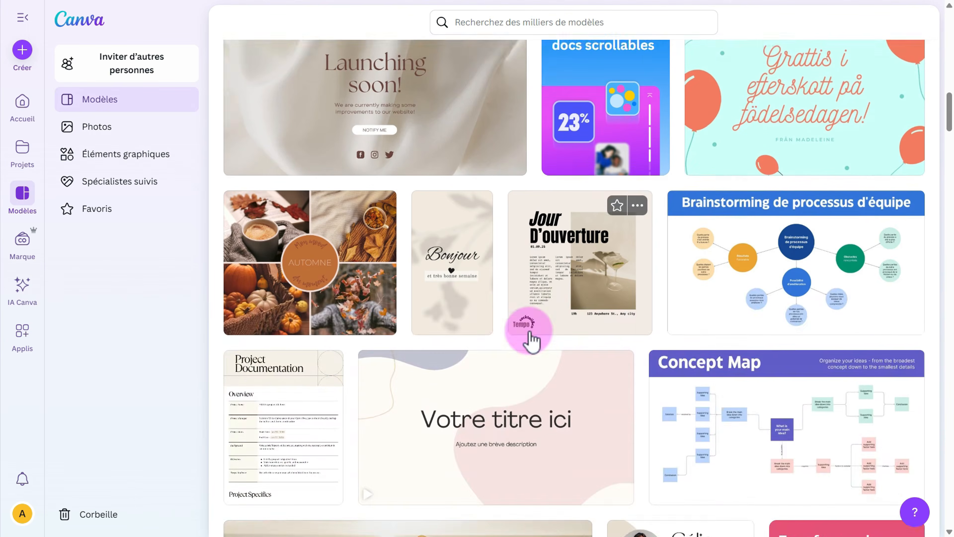
scroll(531, 340, down, 13)
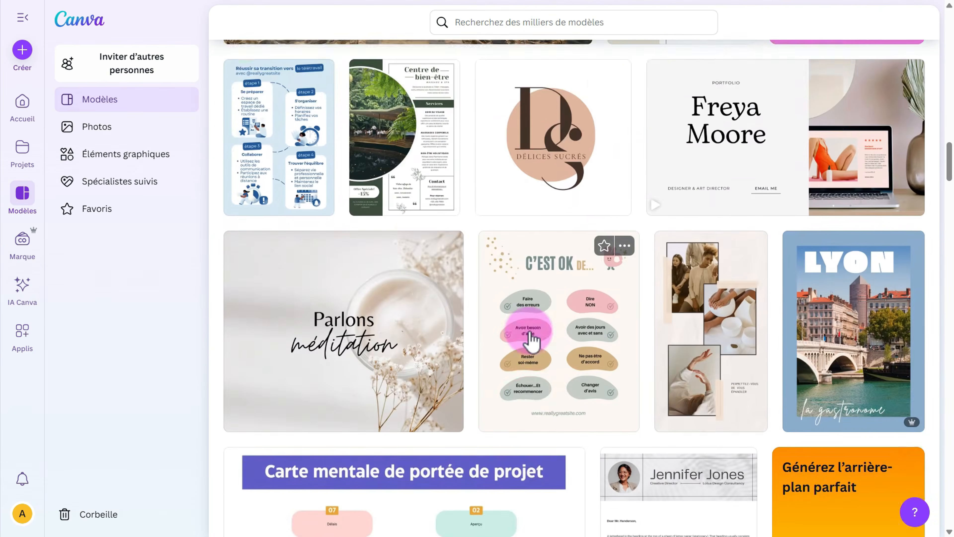
scroll(532, 341, down, 7)
scroll(378, 329, down, 10)
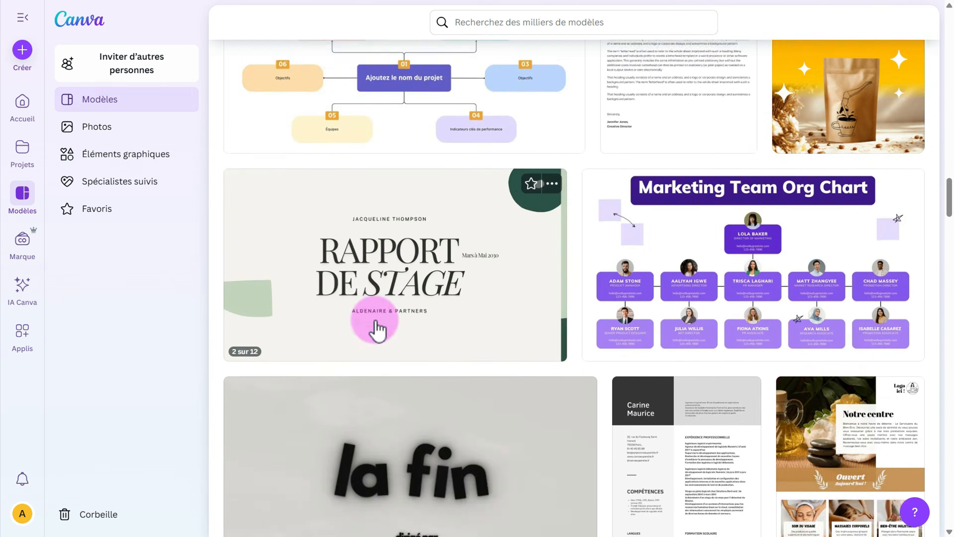
scroll(688, 383, down, 14)
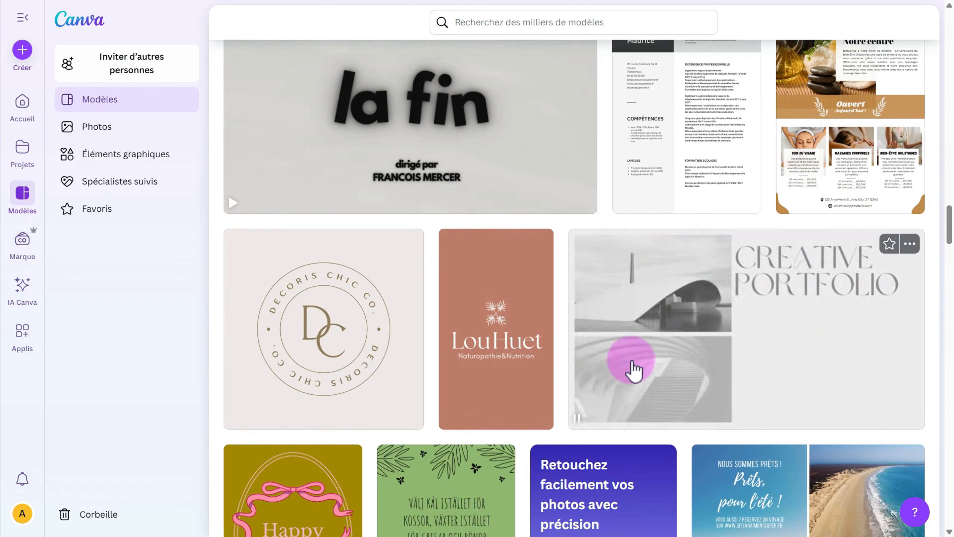
scroll(634, 370, down, 16)
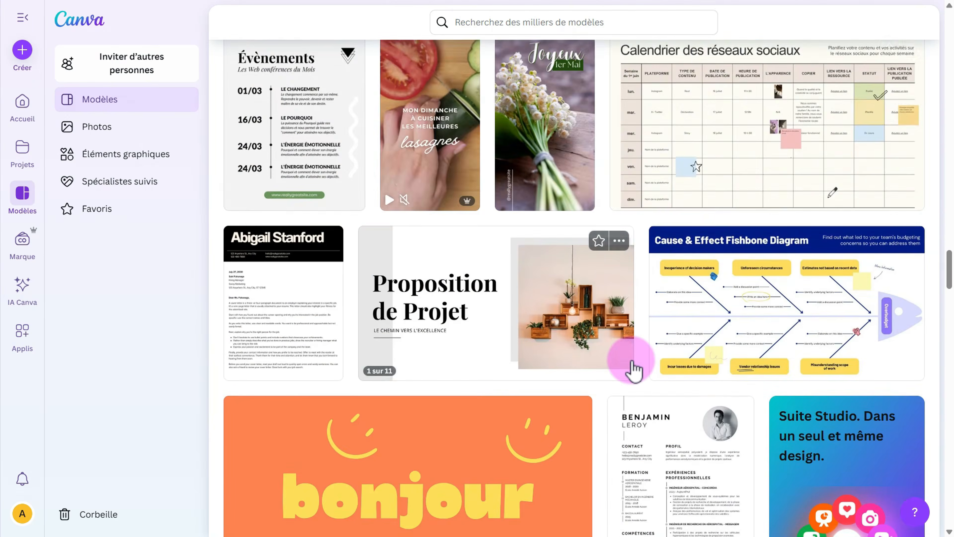
scroll(634, 370, down, 19)
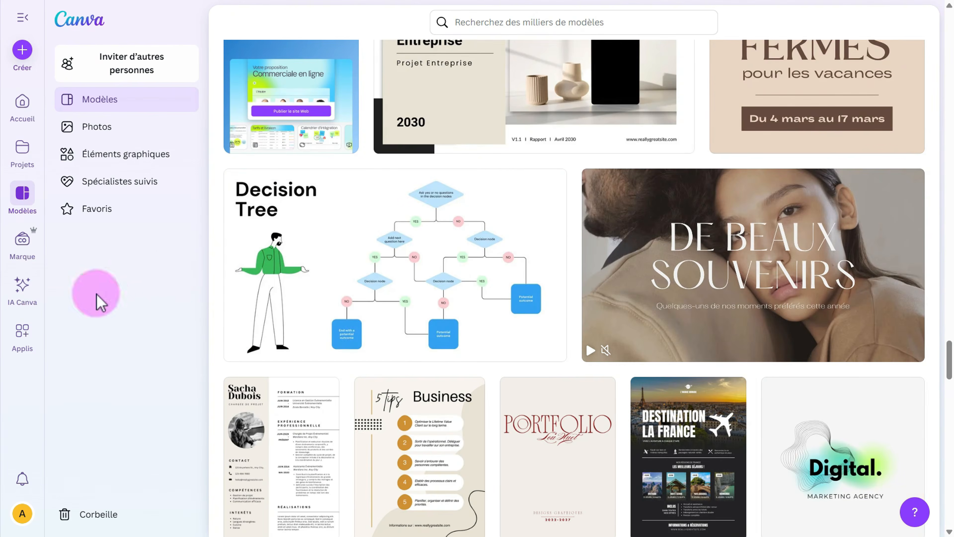
Browse the Marque page's Identités visuelles, then switch to IA Canva.
click(22, 245)
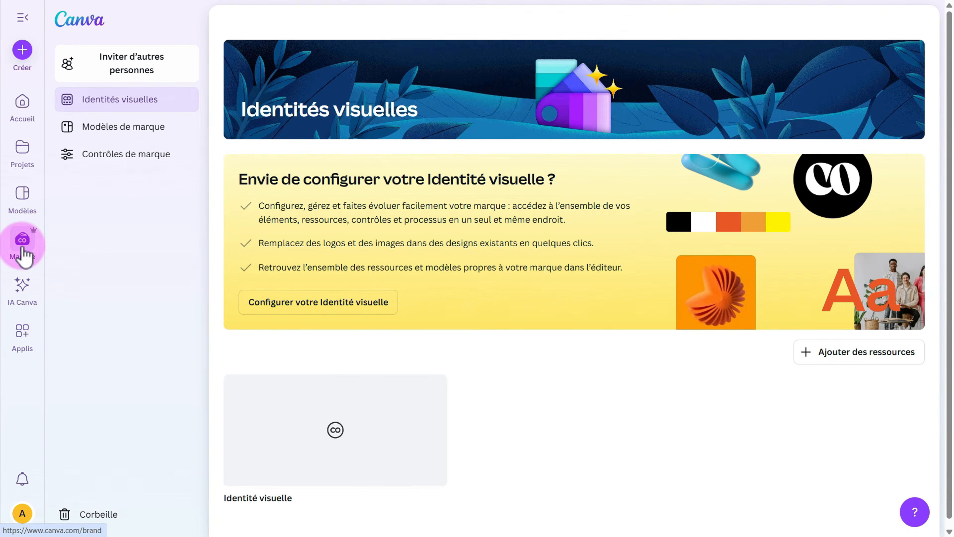
scroll(376, 402, down, 1)
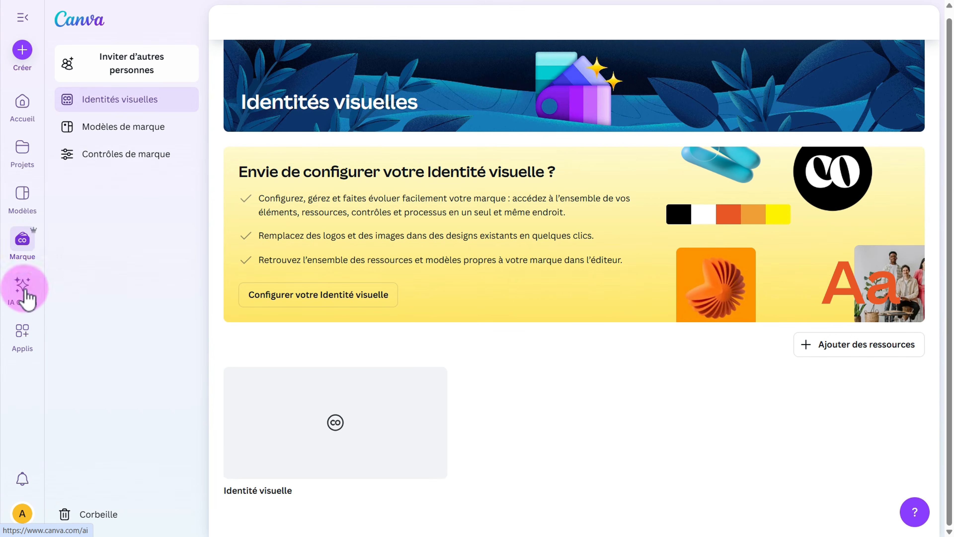
click(23, 295)
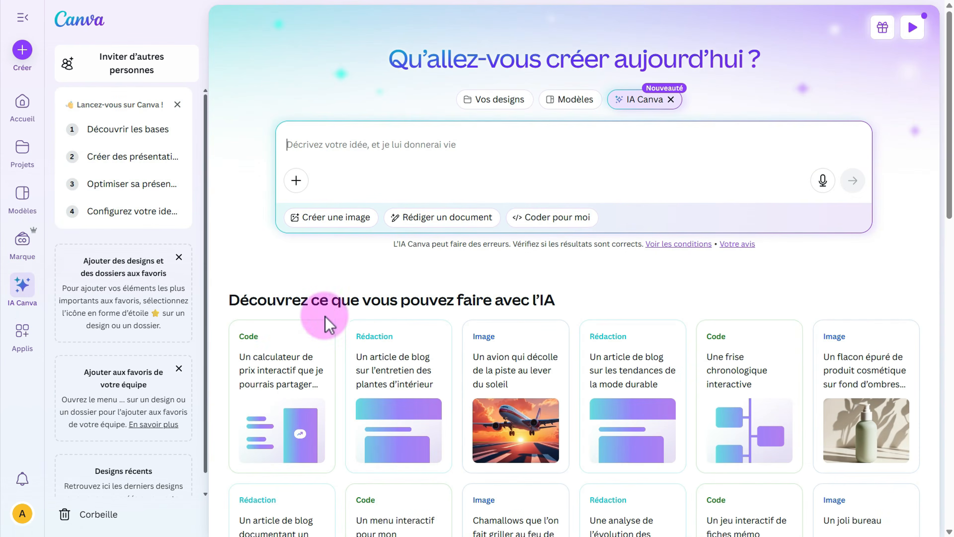
scroll(326, 325, down, 5)
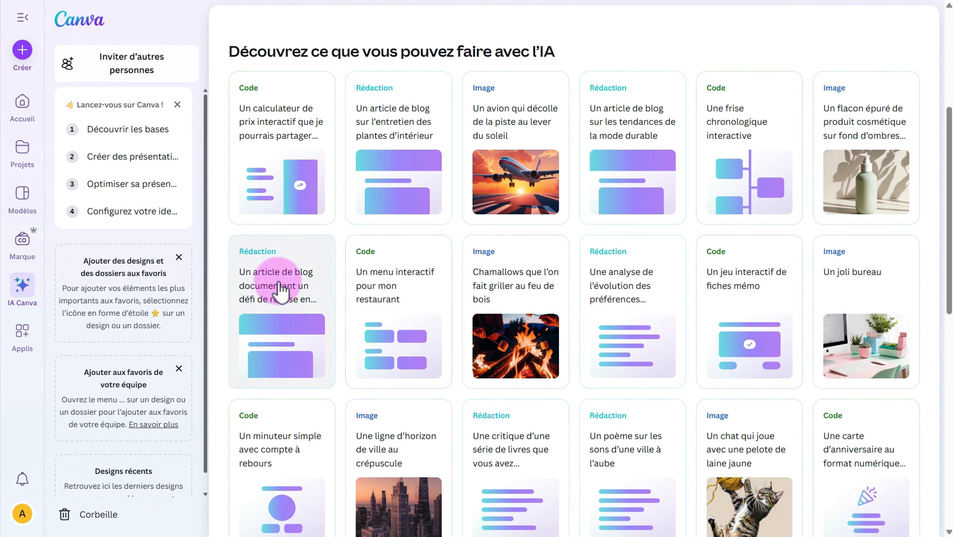
scroll(622, 304, down, 5)
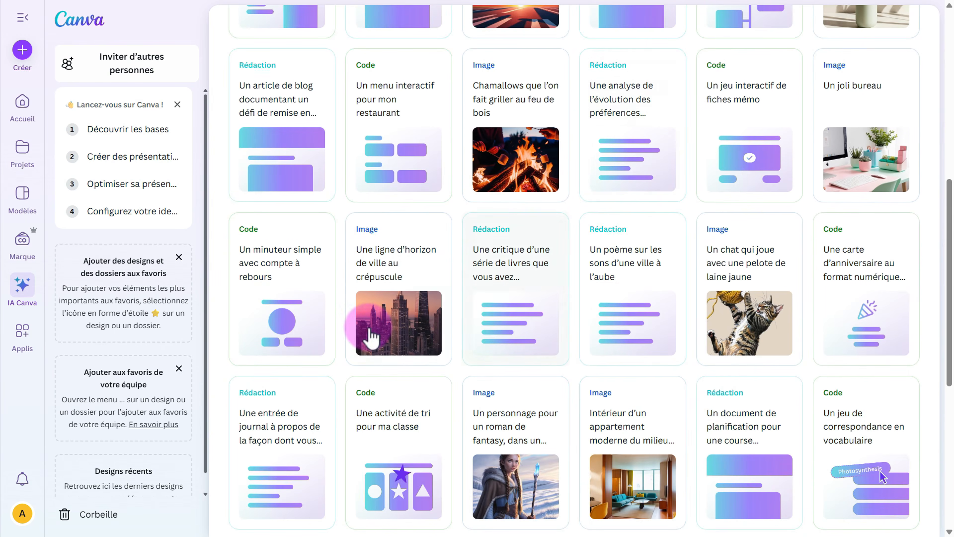
scroll(601, 370, down, 5)
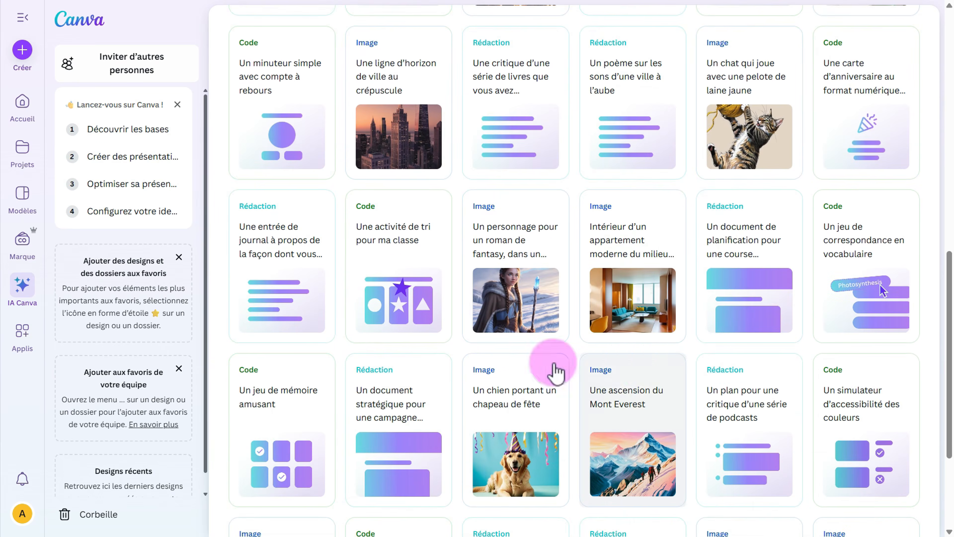
Browse the Applis categories such as Productivité, then go back to Accueil.
click(21, 348)
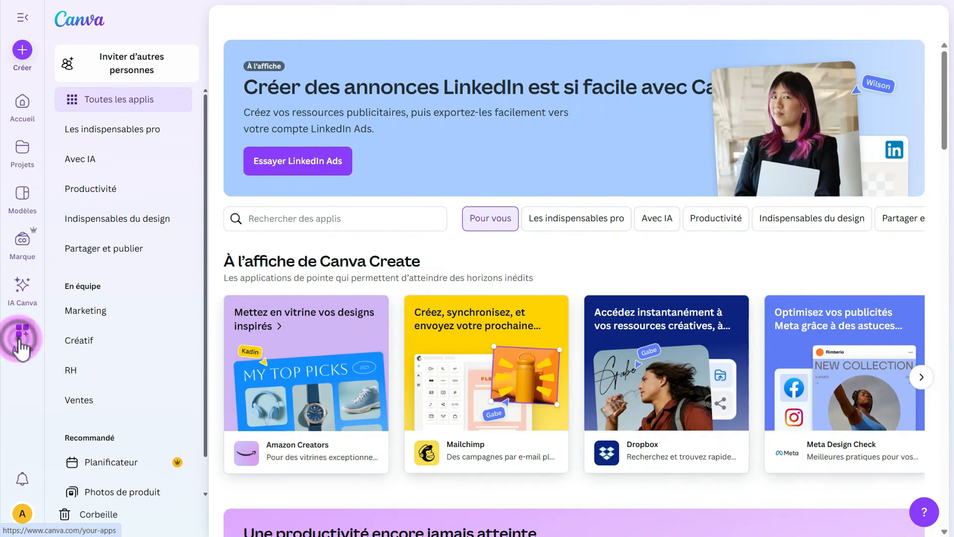
scroll(475, 372, down, 15)
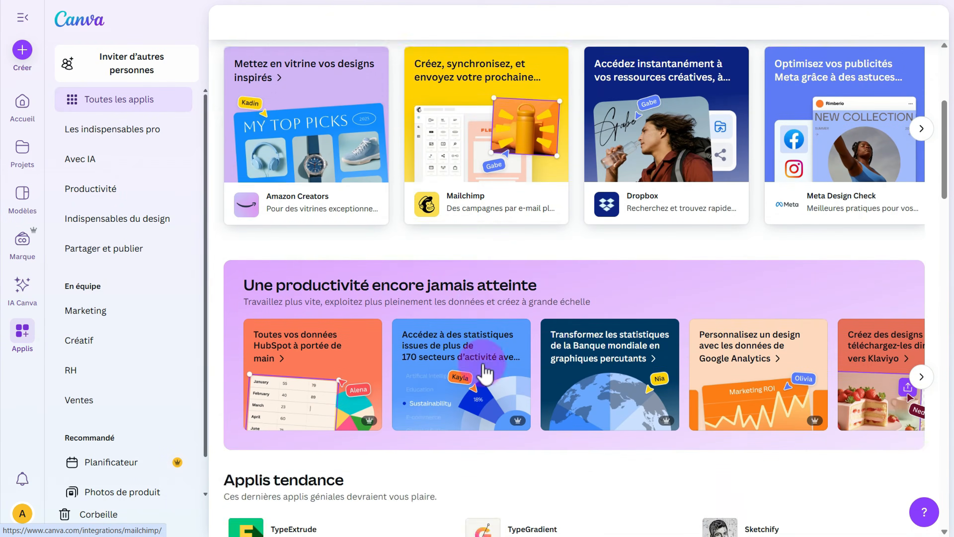
scroll(484, 370, down, 10)
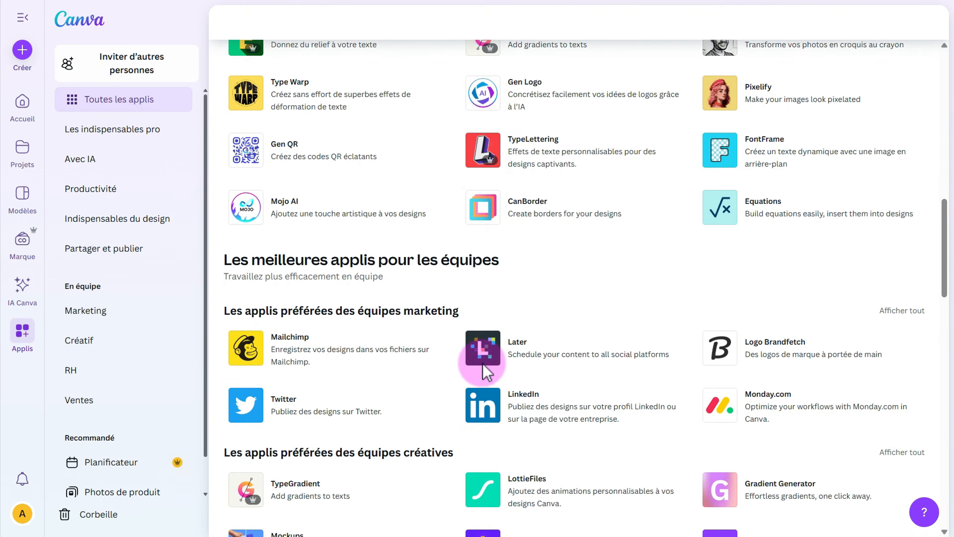
scroll(484, 372, down, 12)
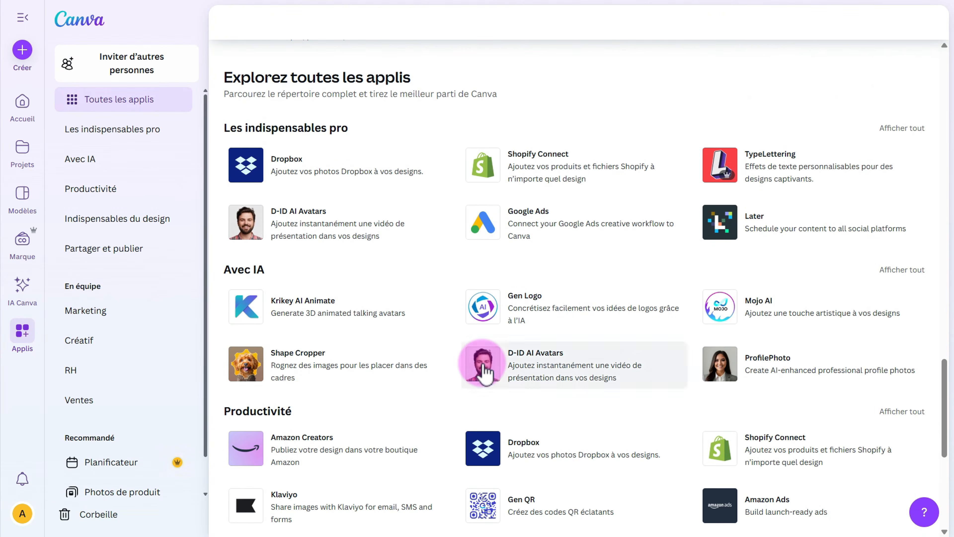
scroll(484, 372, down, 8)
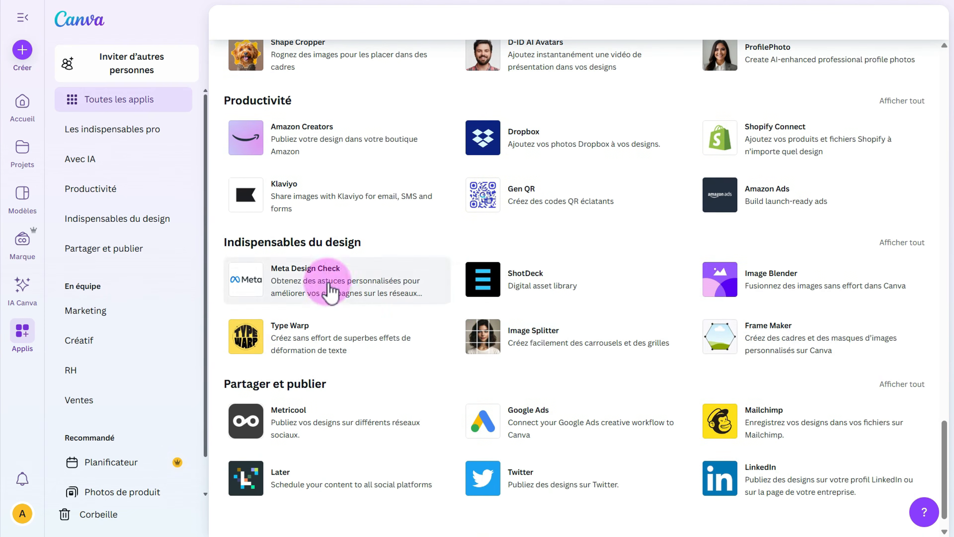
click(22, 100)
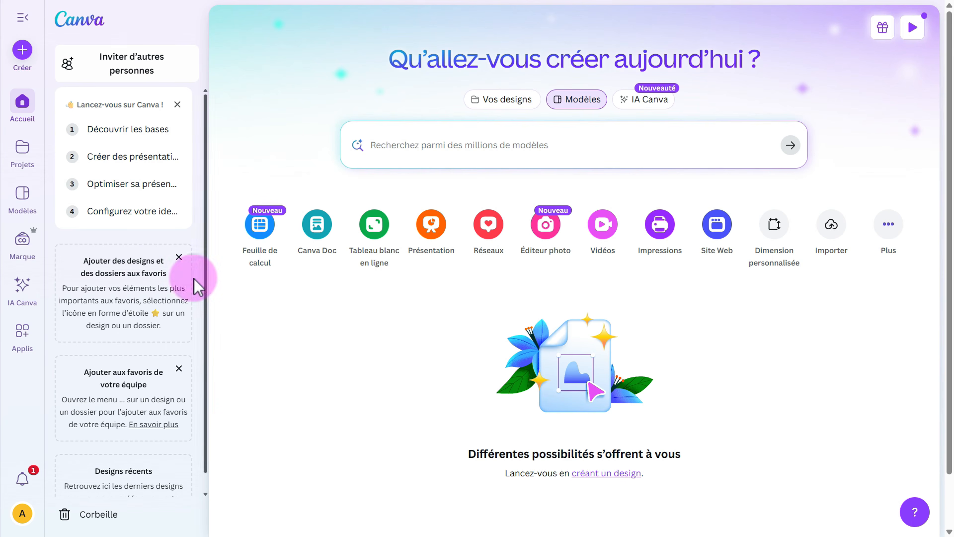
Start a new design from the Créer menu as a landscape Facebook post (940 × 788 px).
click(21, 50)
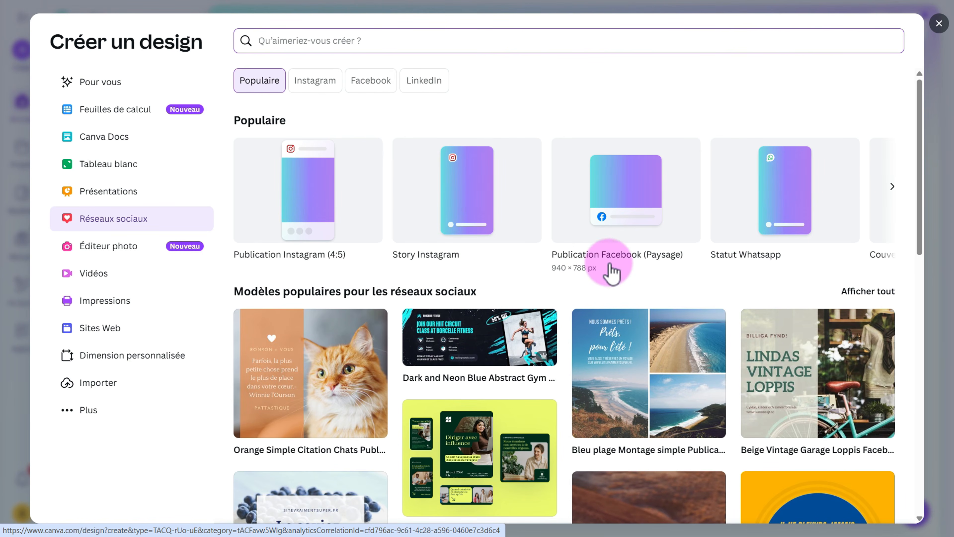
click(893, 186)
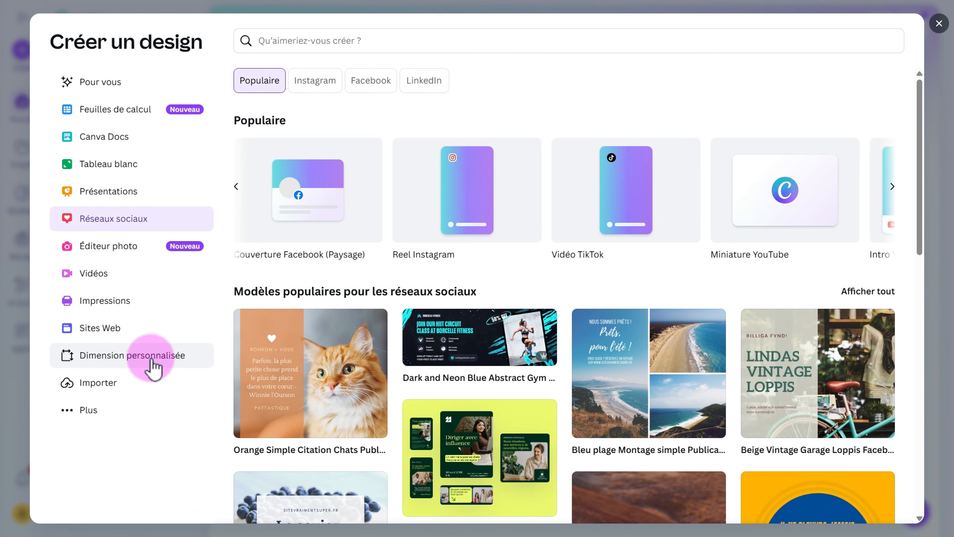
click(236, 186)
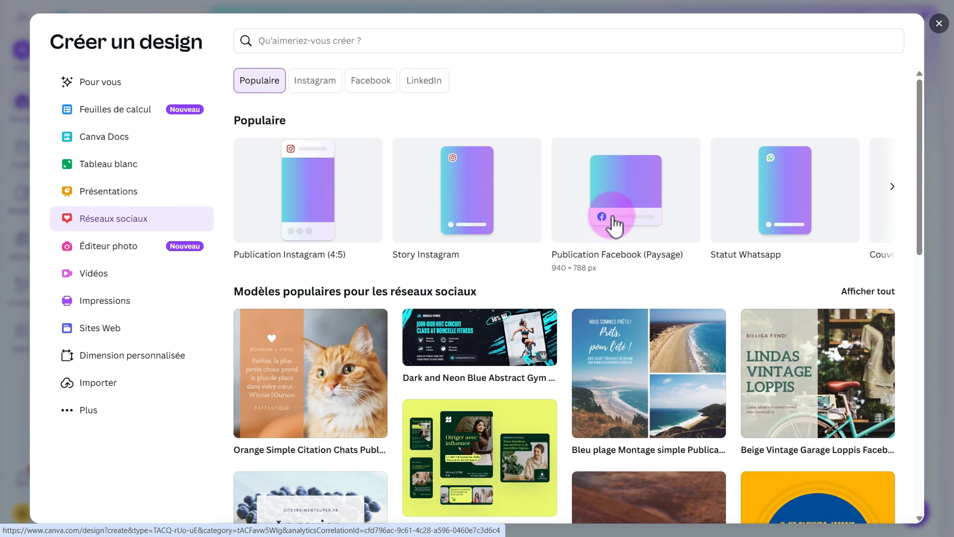
click(614, 211)
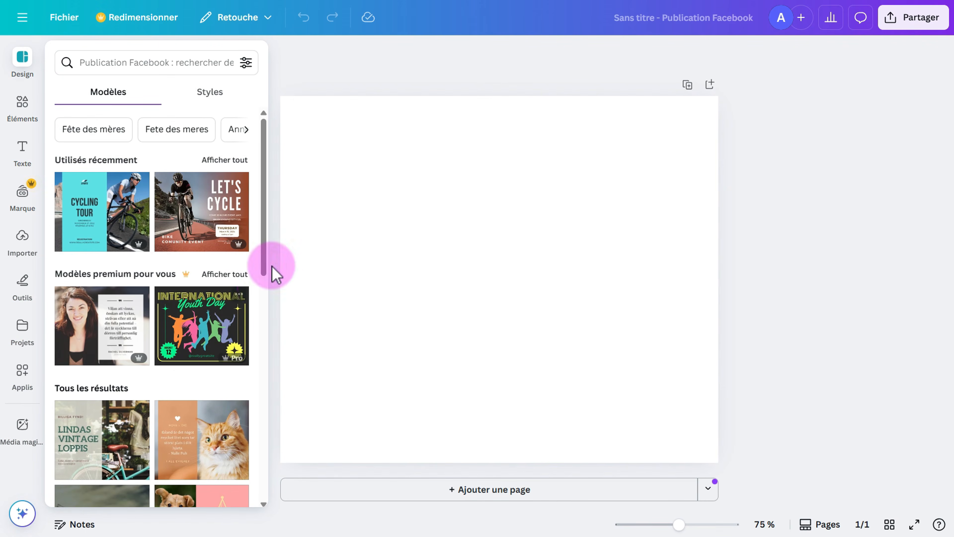
Search the Modèles templates for 'tennis' and browse results like Tennis Tournament and Tournoi de Tennis.
click(316, 137)
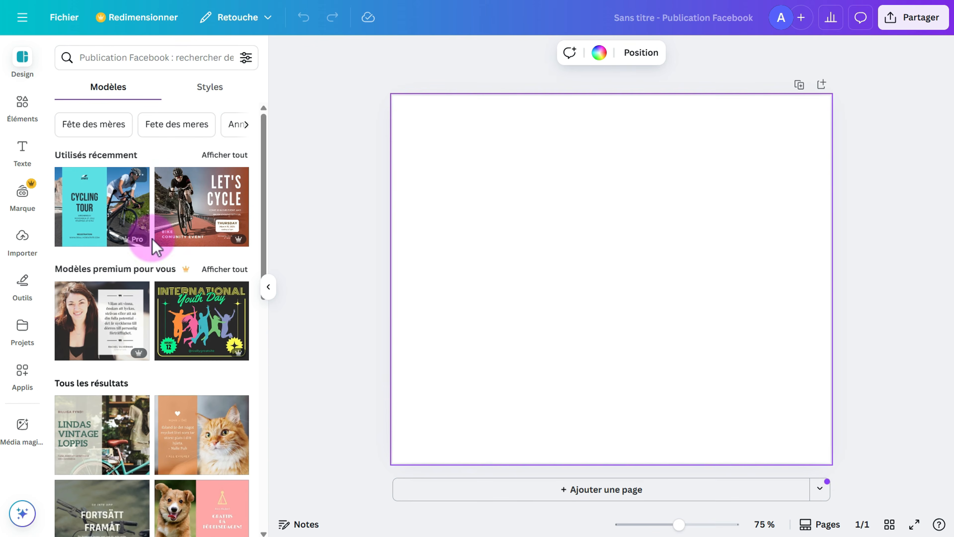
scroll(154, 246, down, 20)
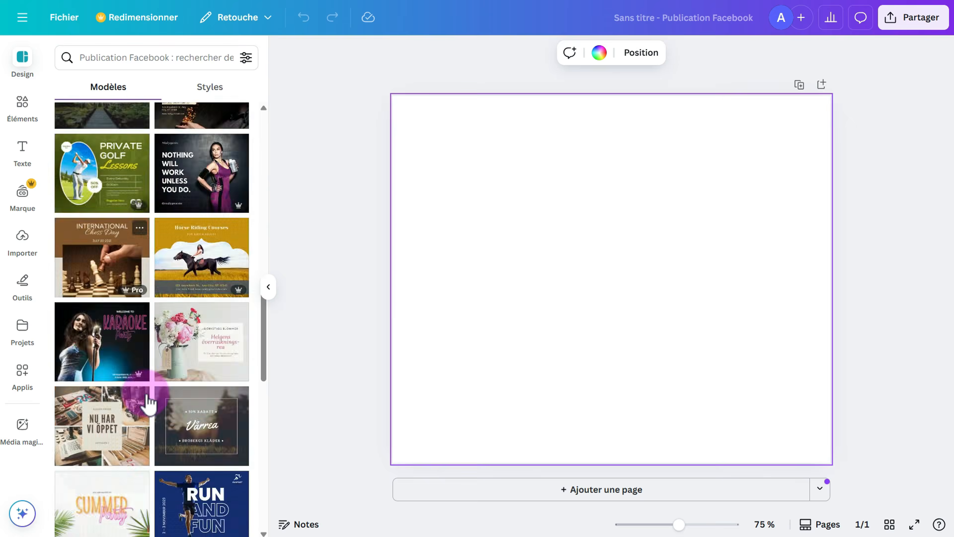
scroll(150, 400, down, 5)
scroll(145, 390, up, 13)
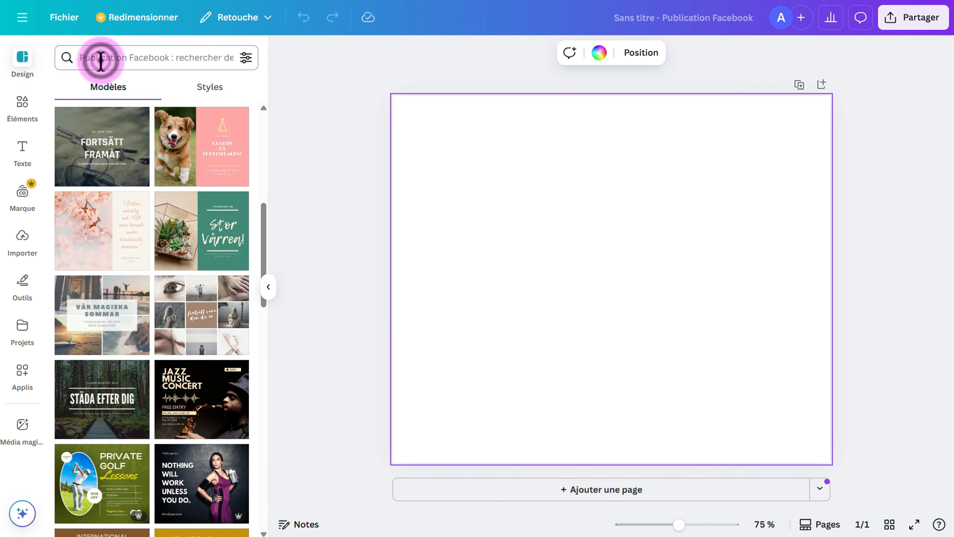
click(100, 60)
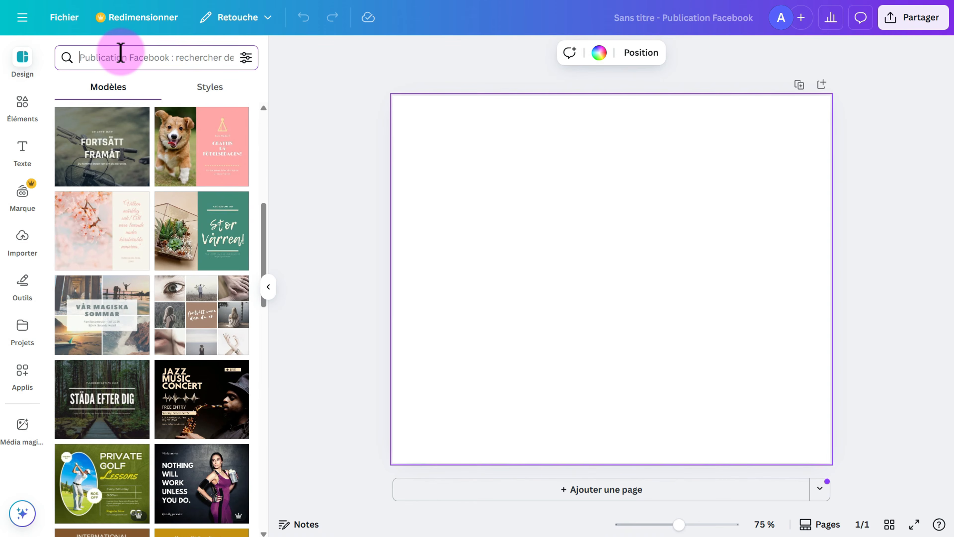
text(tennis)
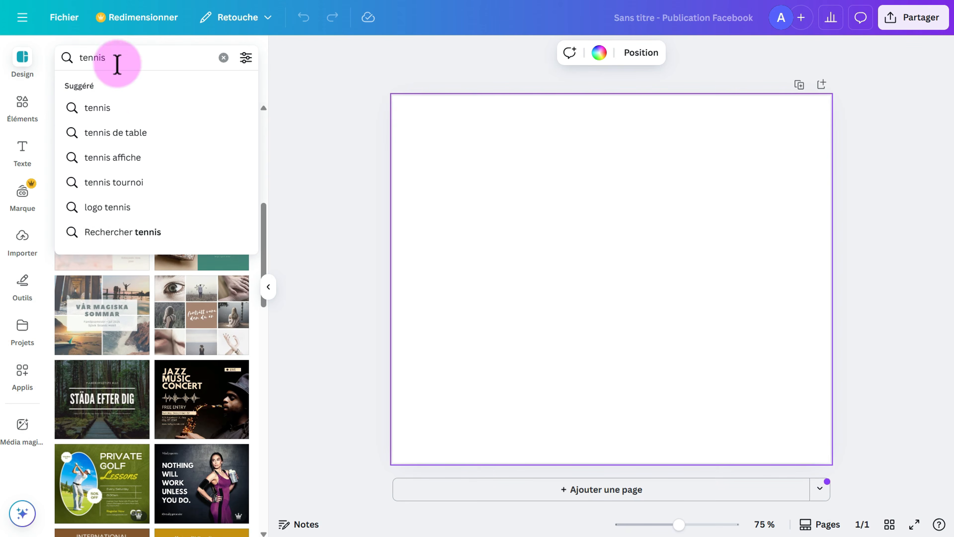
click(102, 109)
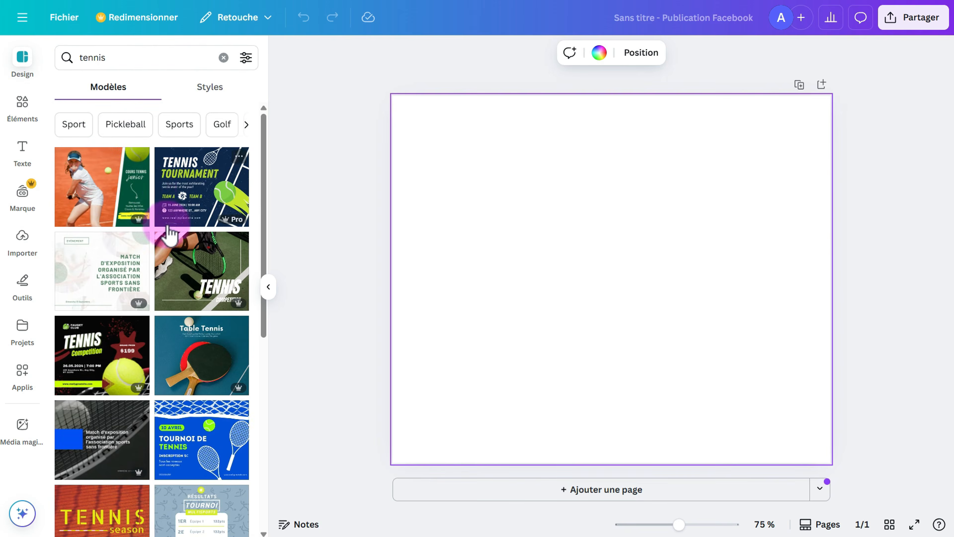
scroll(170, 233, down, 15)
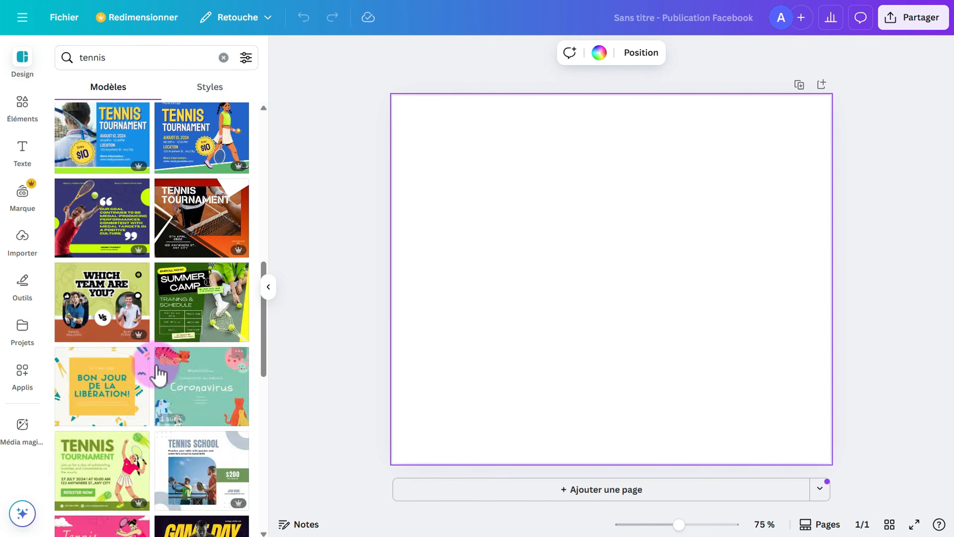
scroll(155, 373, down, 5)
scroll(212, 188, up, 10)
scroll(212, 188, up, 5)
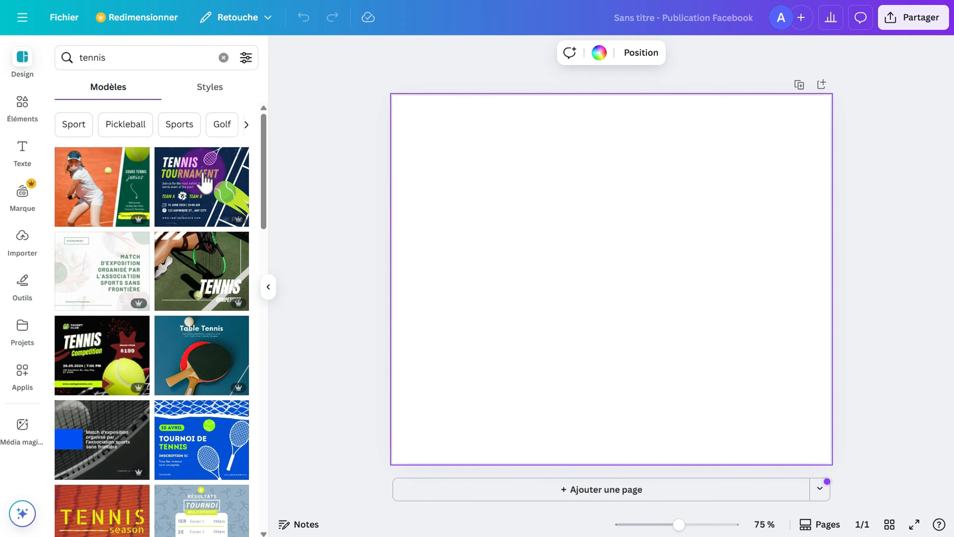
drag(203, 184, 394, 183)
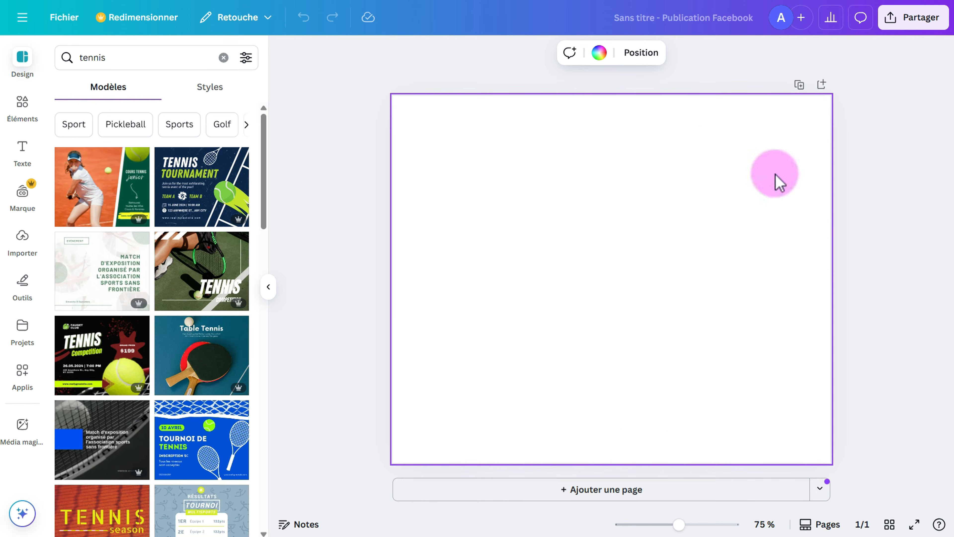
click(600, 53)
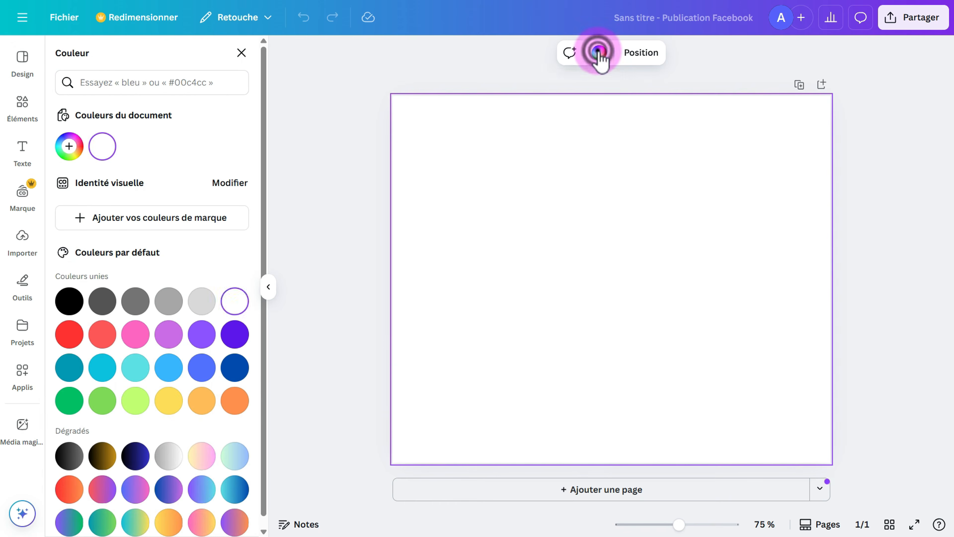
click(101, 367)
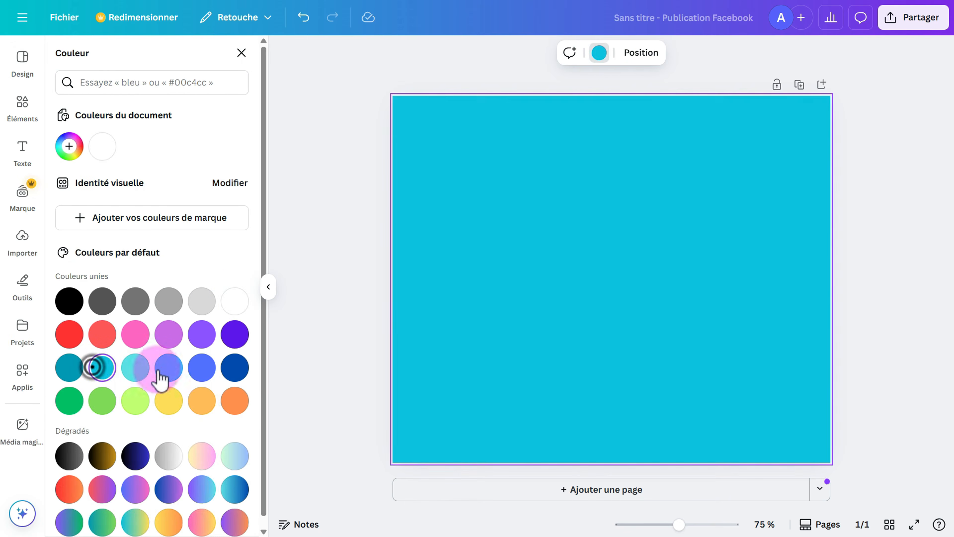
click(171, 365)
click(203, 370)
click(233, 368)
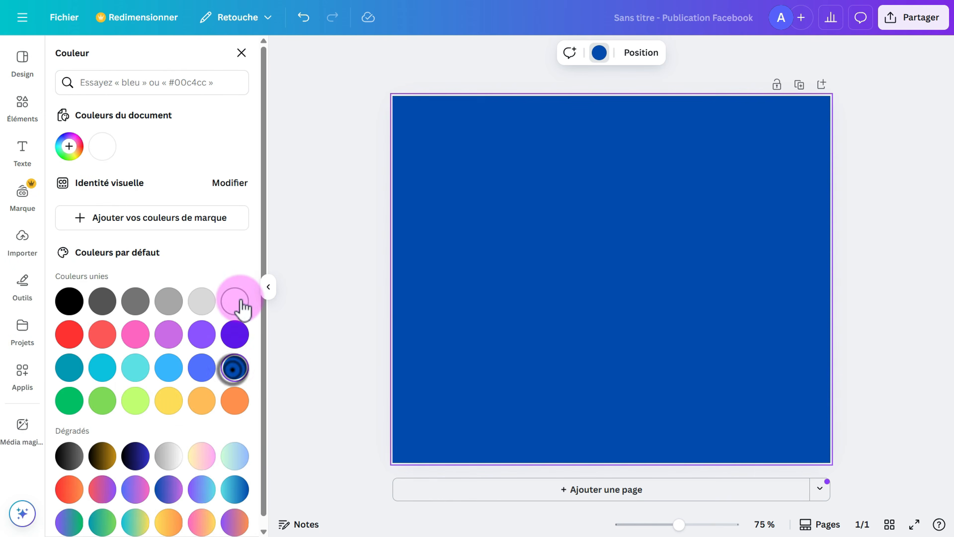
click(238, 301)
click(241, 54)
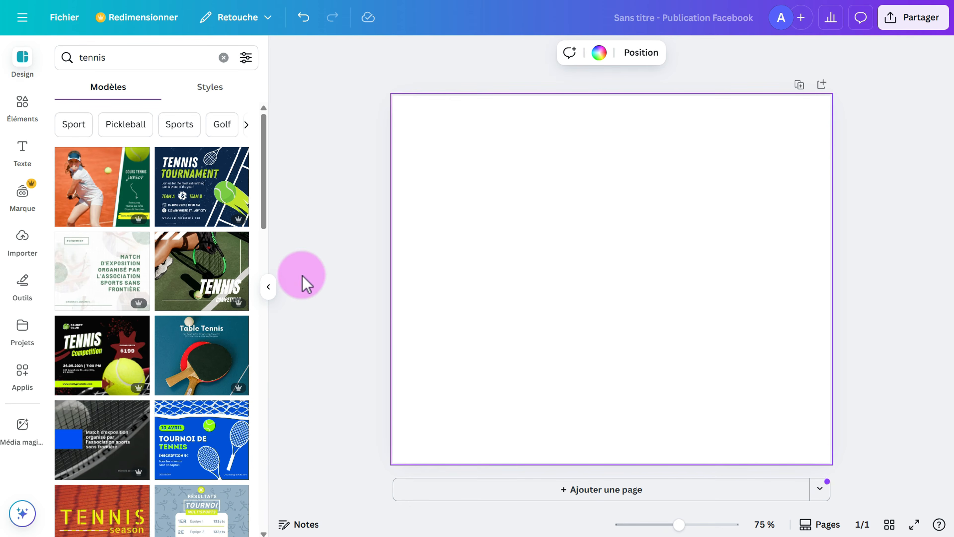
Search Éléments for 'plage floue' and add the blurred blue-sky beach photo from all photos.
click(23, 103)
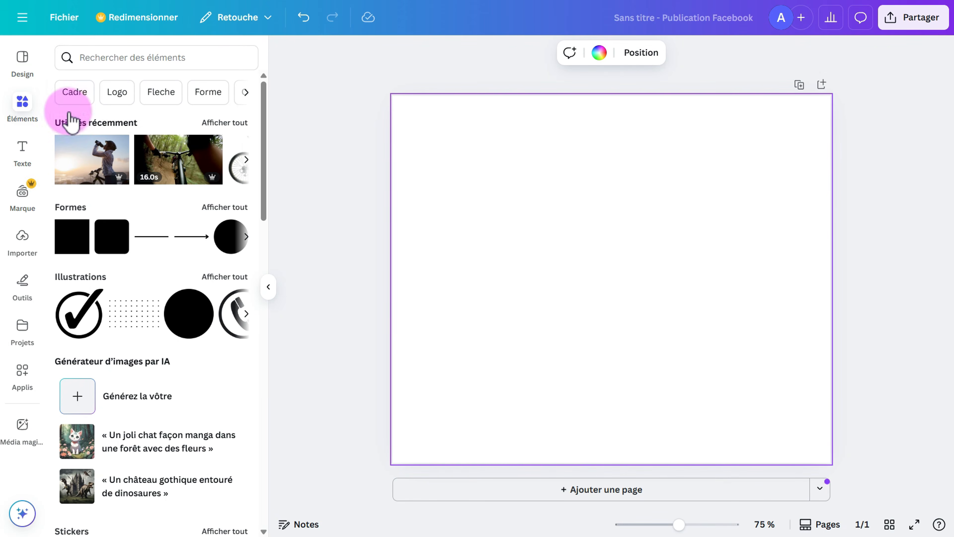
click(99, 65)
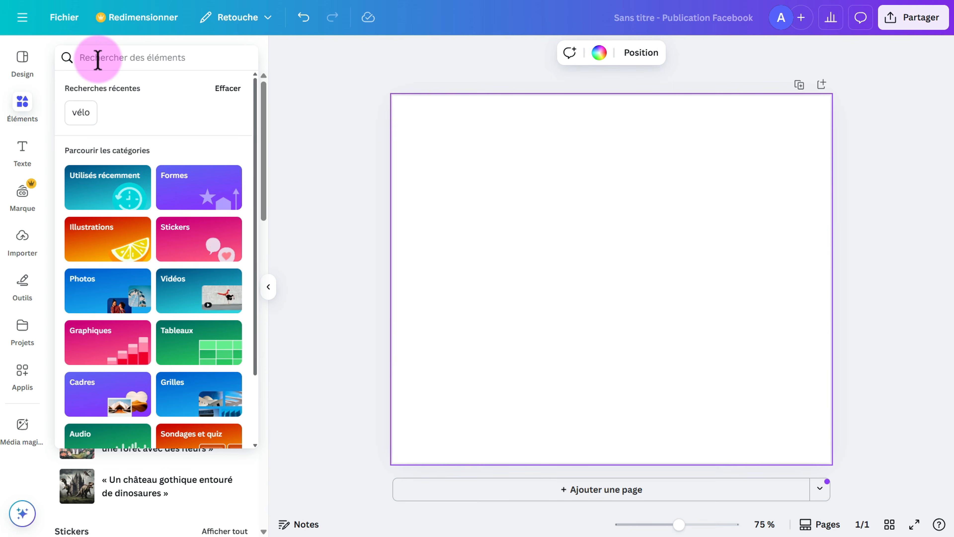
text(plage)
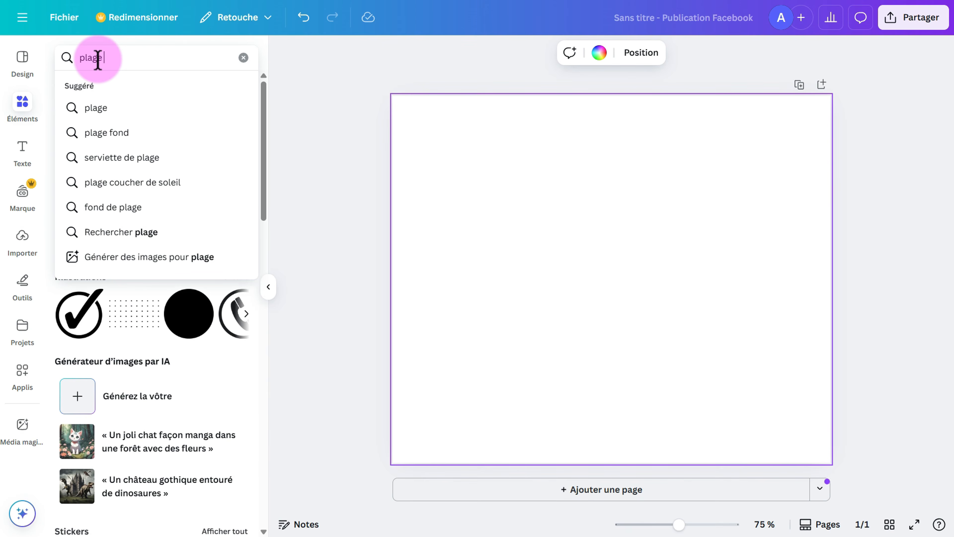
text(floue)
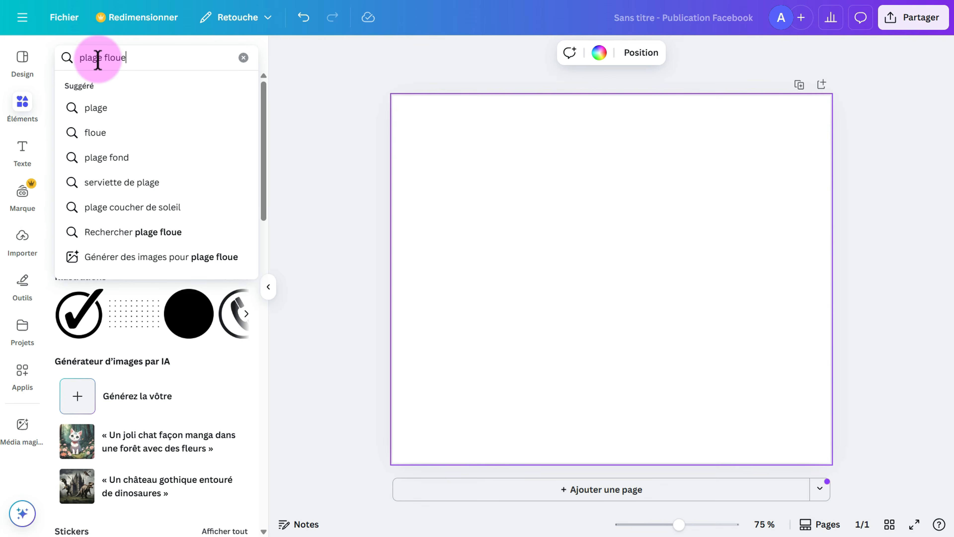
key(Return)
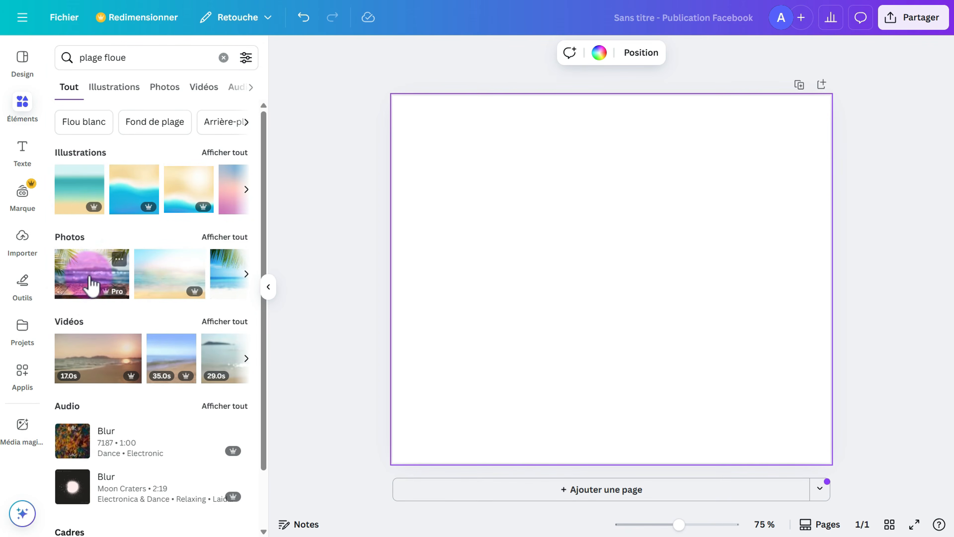
click(225, 238)
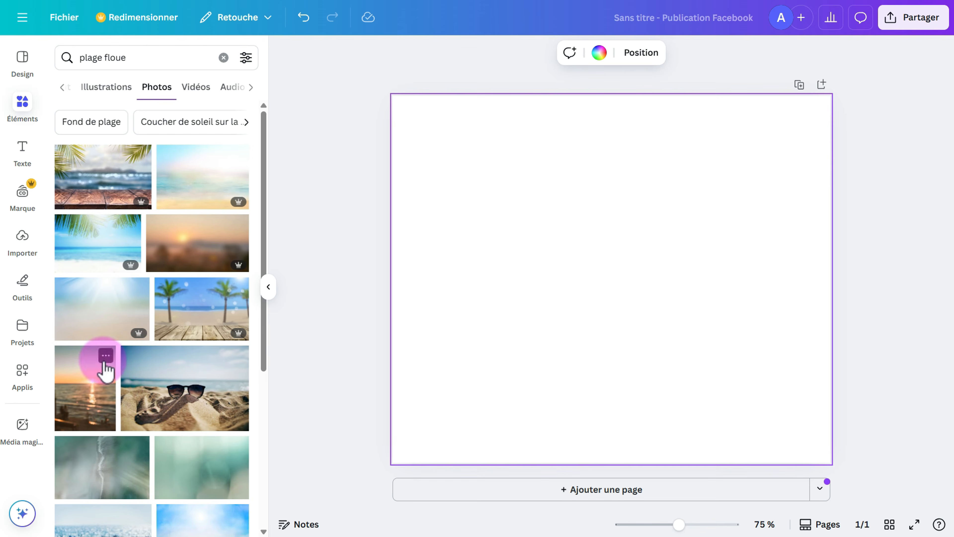
scroll(191, 391, down, 3)
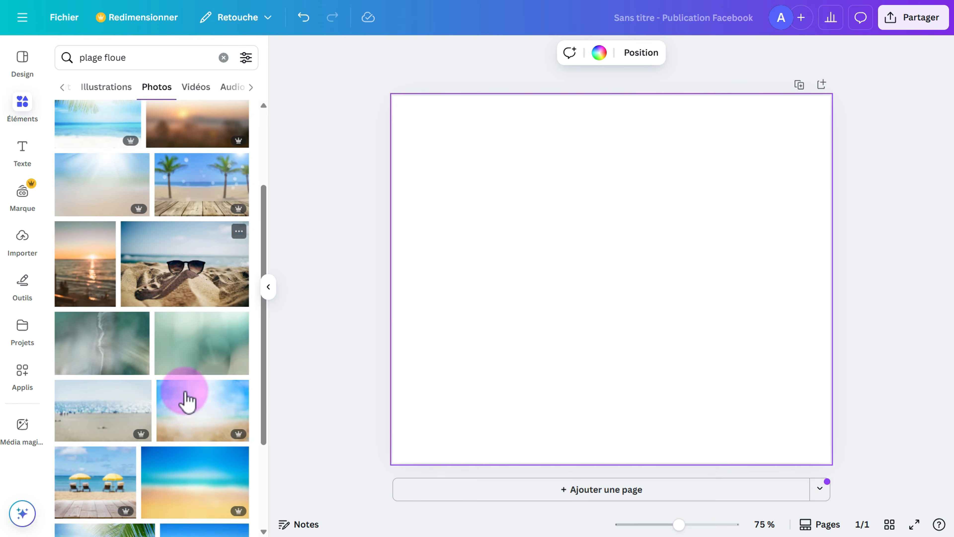
scroll(180, 418, down, 2)
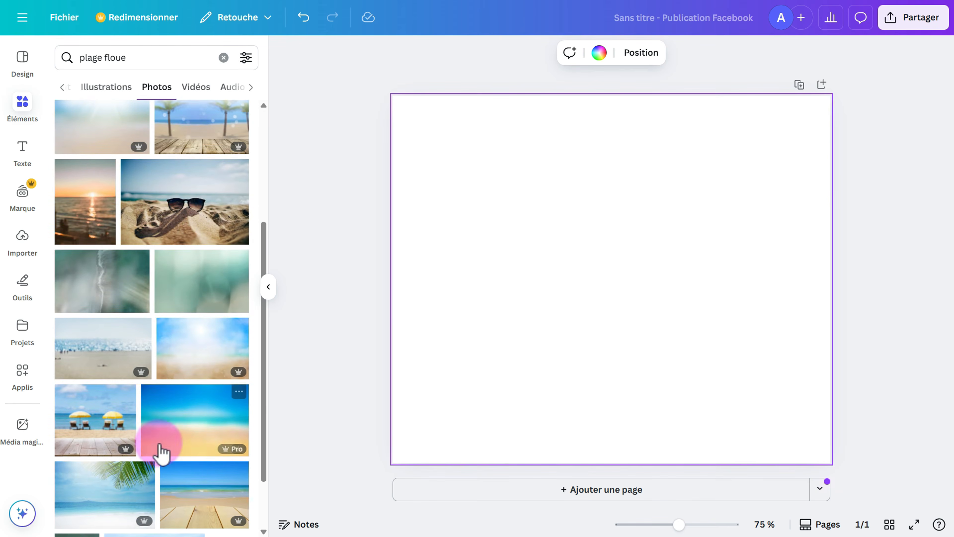
click(191, 417)
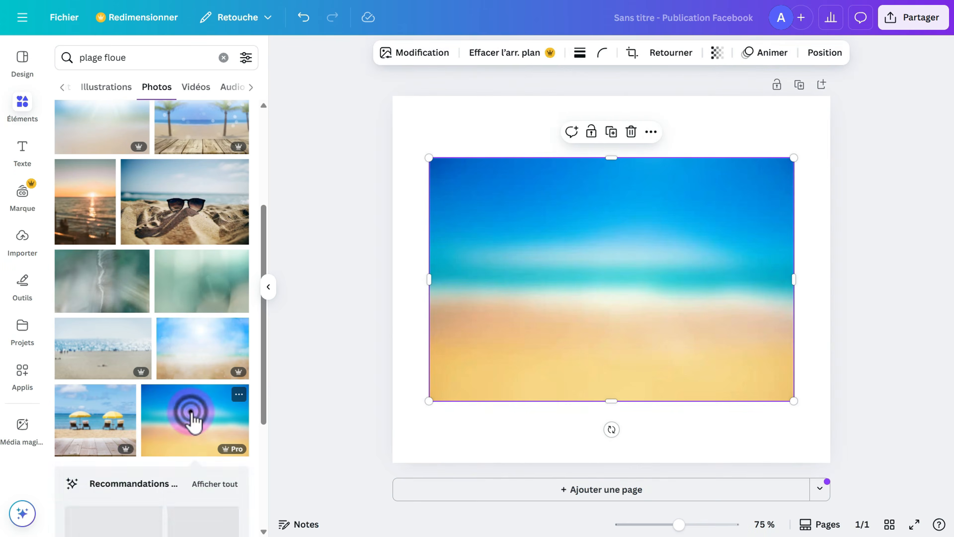
Move the beach photo higher and shrink it slightly, duplicating it and deleting the copy.
mouse_move(583, 267)
mouse_down()
mouse_move(609, 294)
mouse_move(603, 242)
mouse_move(550, 231)
mouse_move(611, 321)
mouse_move(588, 245)
mouse_move(599, 252)
mouse_move(583, 251)
mouse_up()
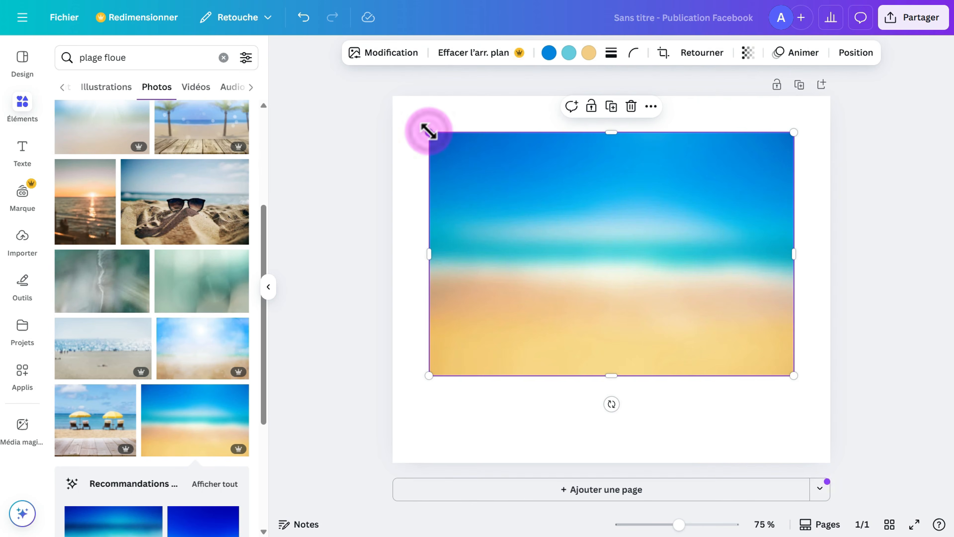
drag(428, 131, 428, 166)
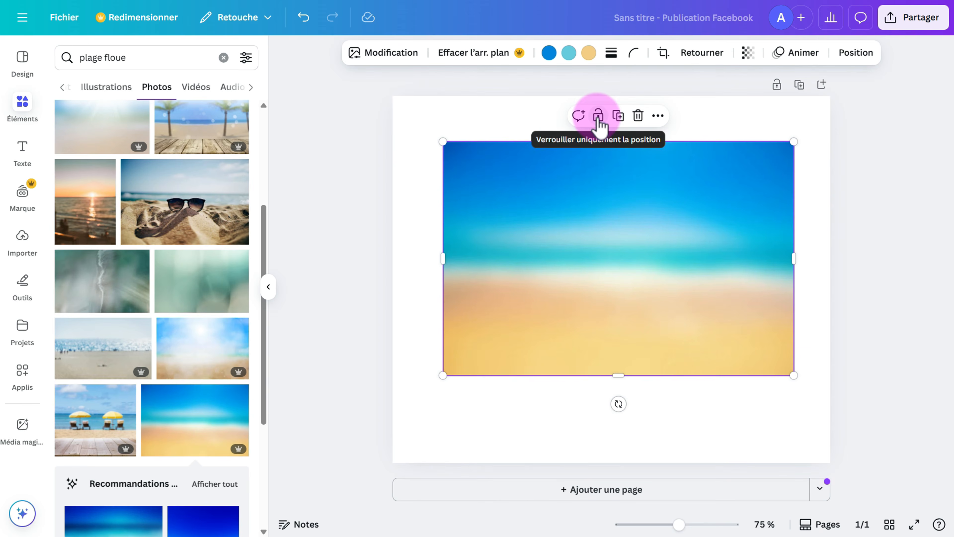
click(618, 115)
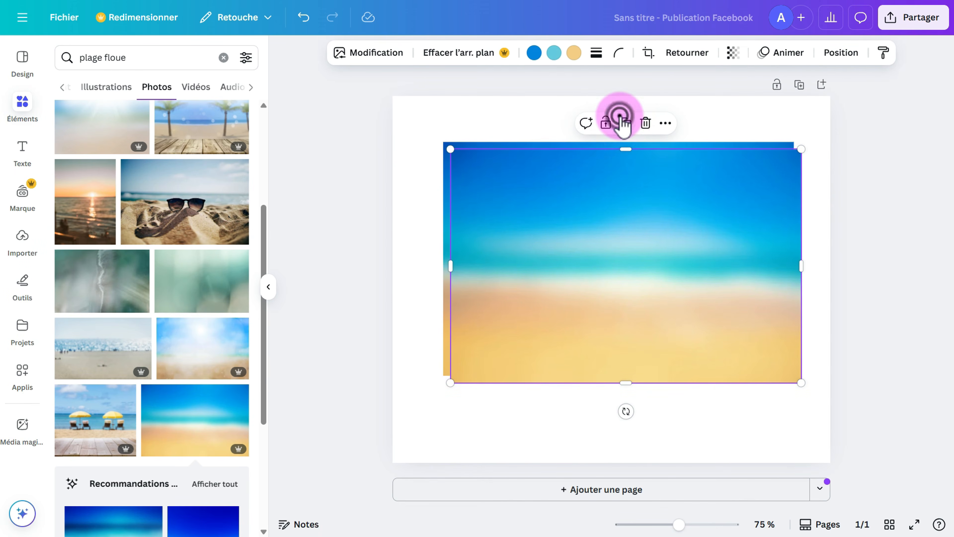
drag(628, 184, 617, 203)
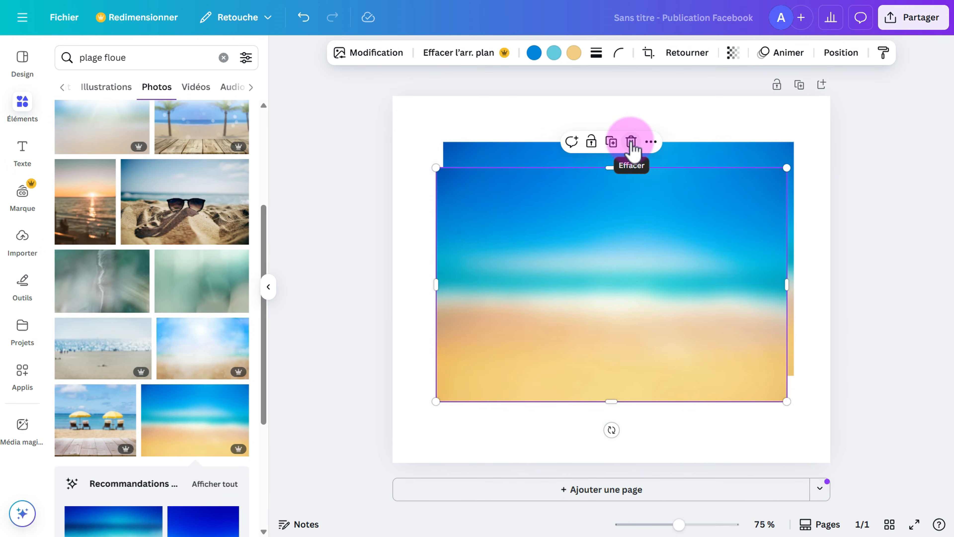
click(632, 143)
click(623, 173)
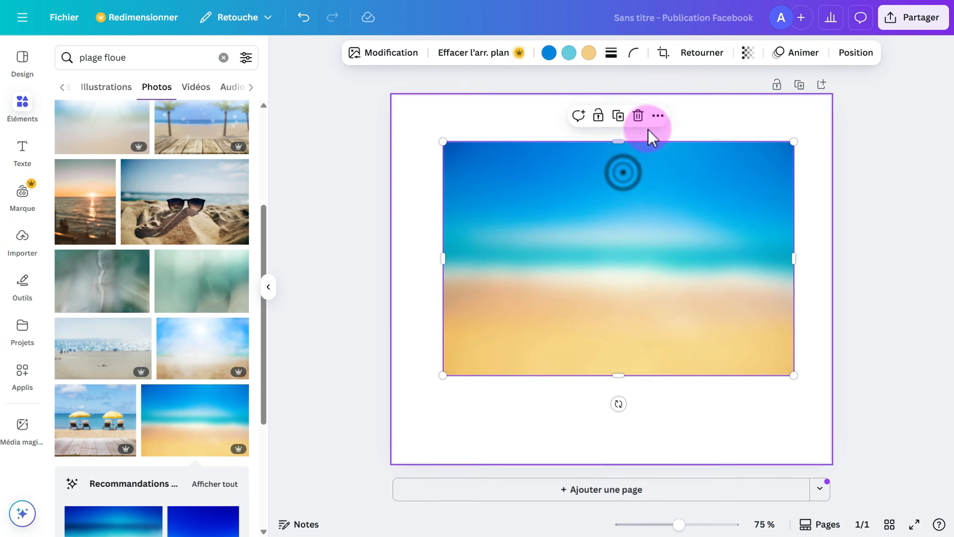
click(658, 115)
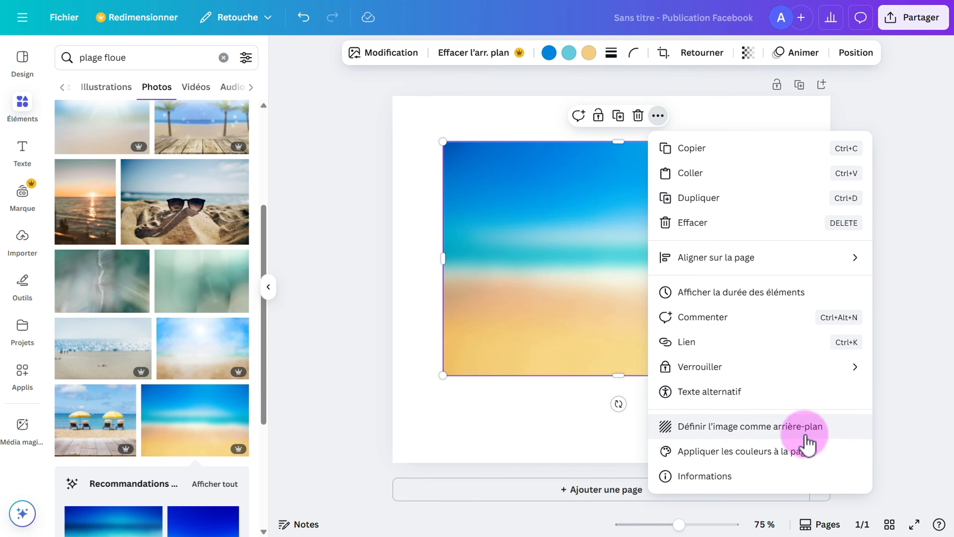
Apply 'Définir l'image comme arrière-plan' so the blurred beach photo becomes the page background.
click(701, 435)
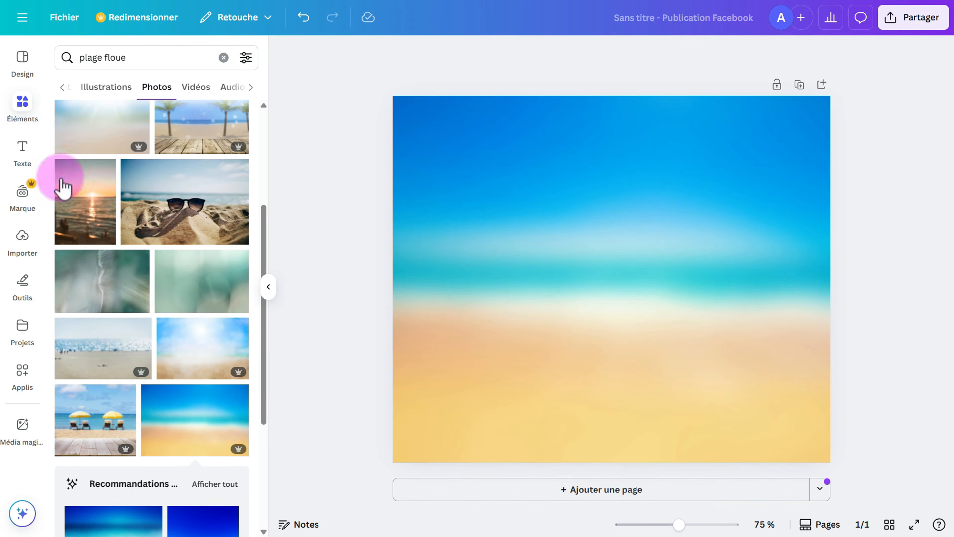
Add a square shape and stretch it into a tall, full-height band on the left side.
click(19, 102)
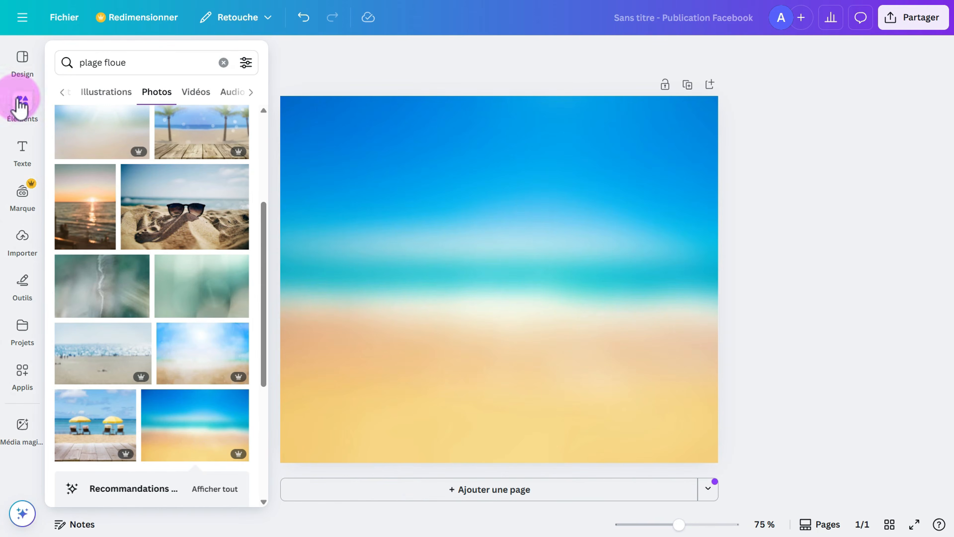
click(64, 92)
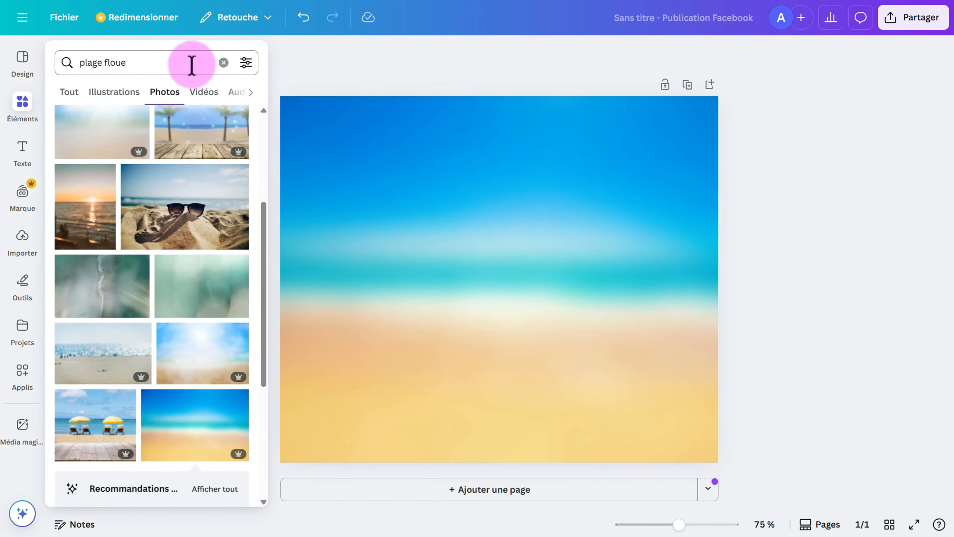
click(223, 62)
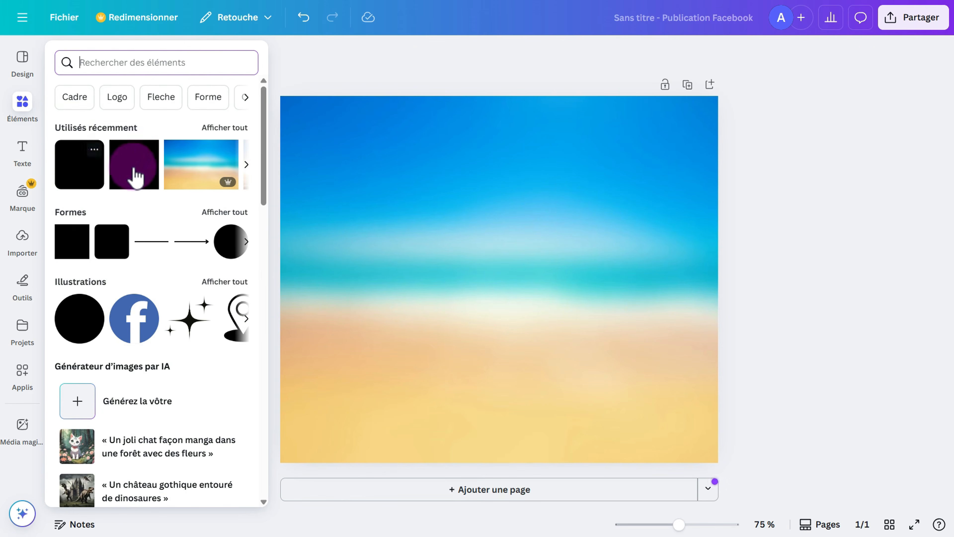
click(140, 160)
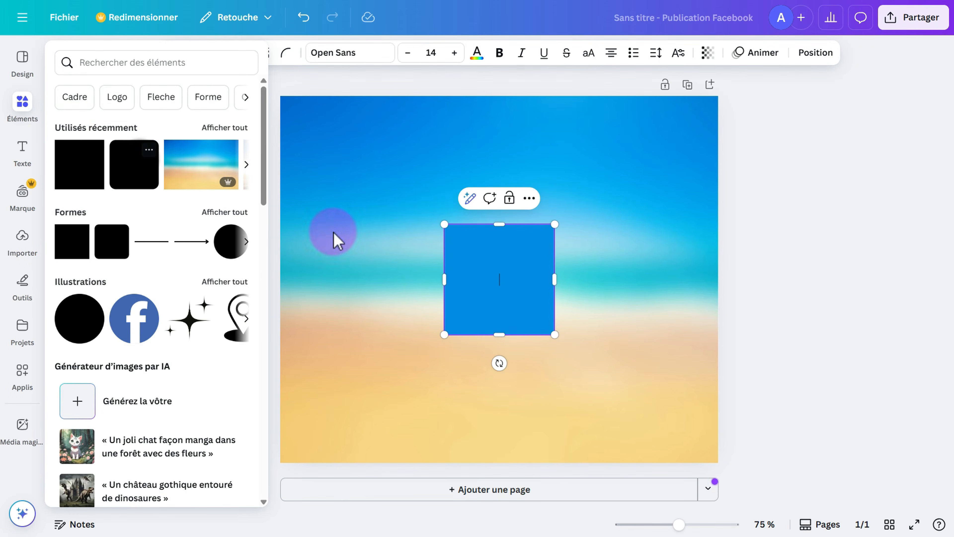
click(495, 238)
drag(498, 225, 495, 97)
drag(503, 159, 431, 190)
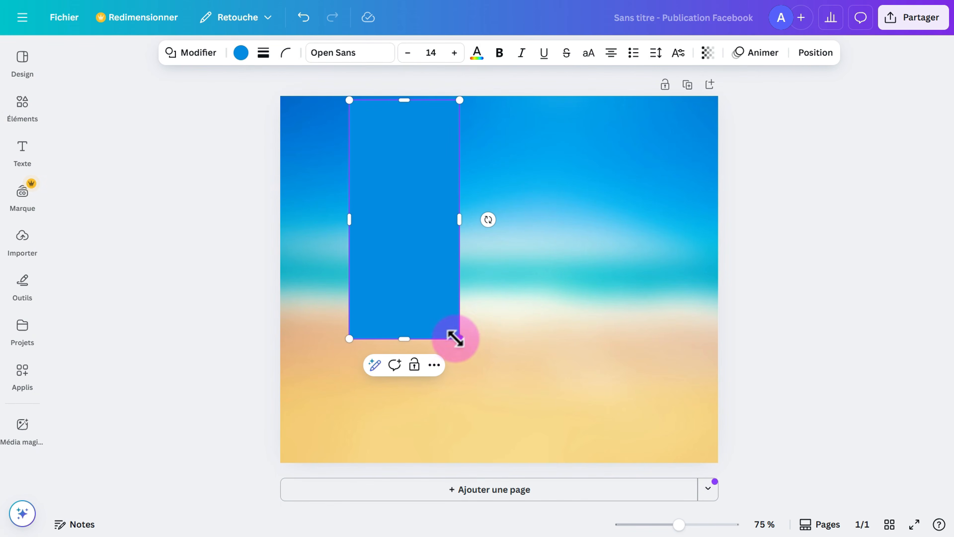
drag(455, 338, 394, 462)
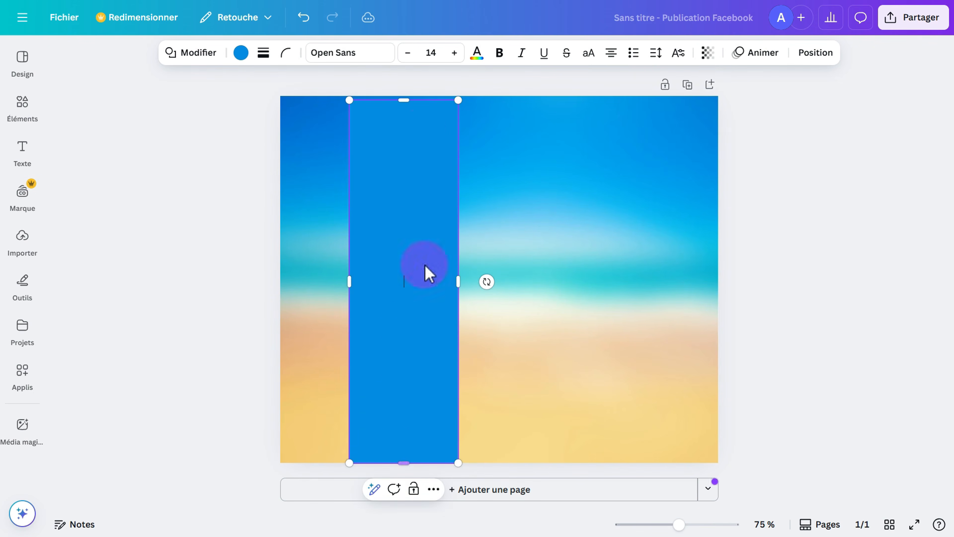
drag(403, 99, 402, 95)
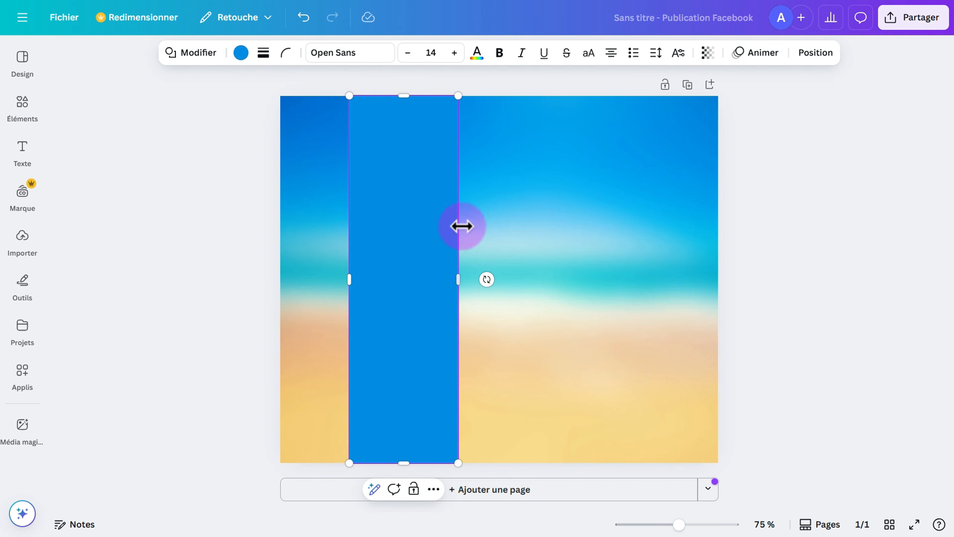
drag(466, 284, 488, 290)
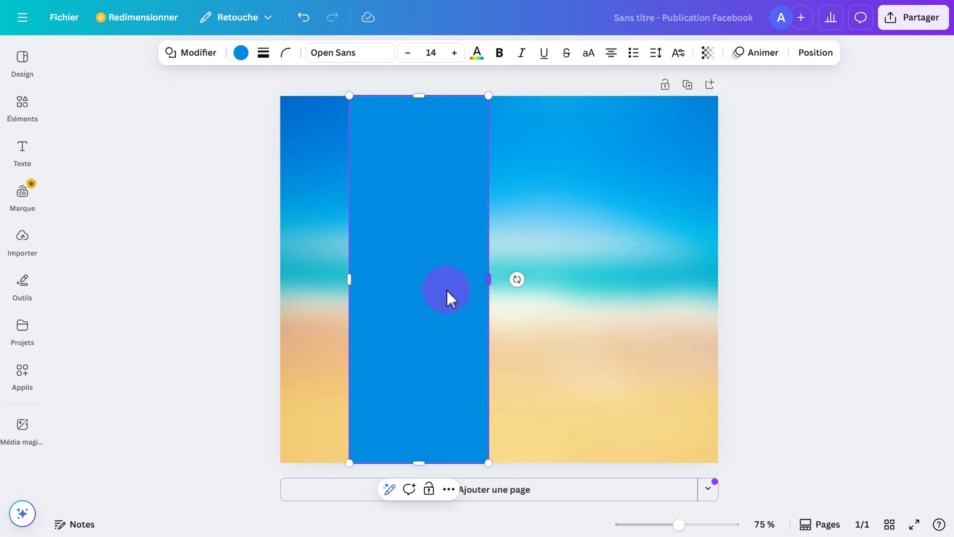
Colour the tall rectangle black to form the vertical band.
click(241, 52)
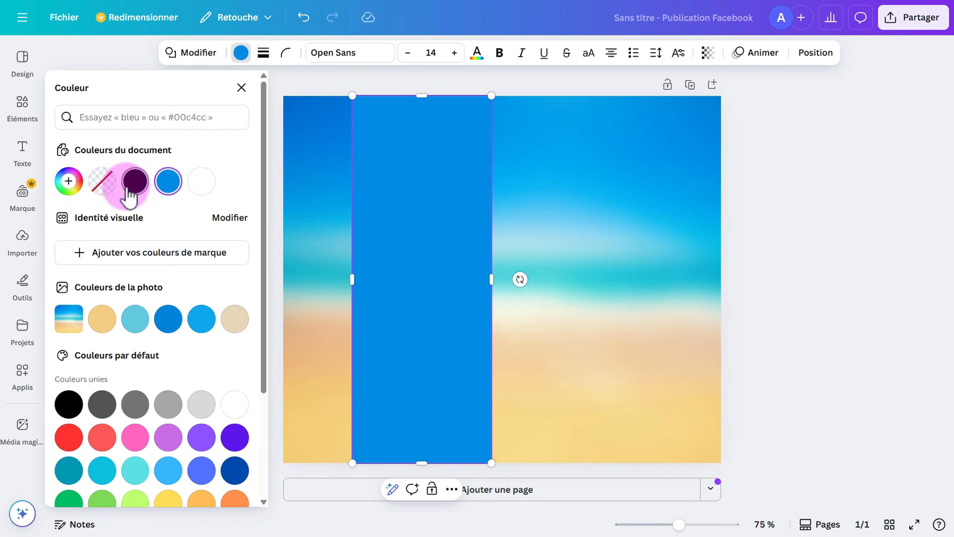
click(135, 181)
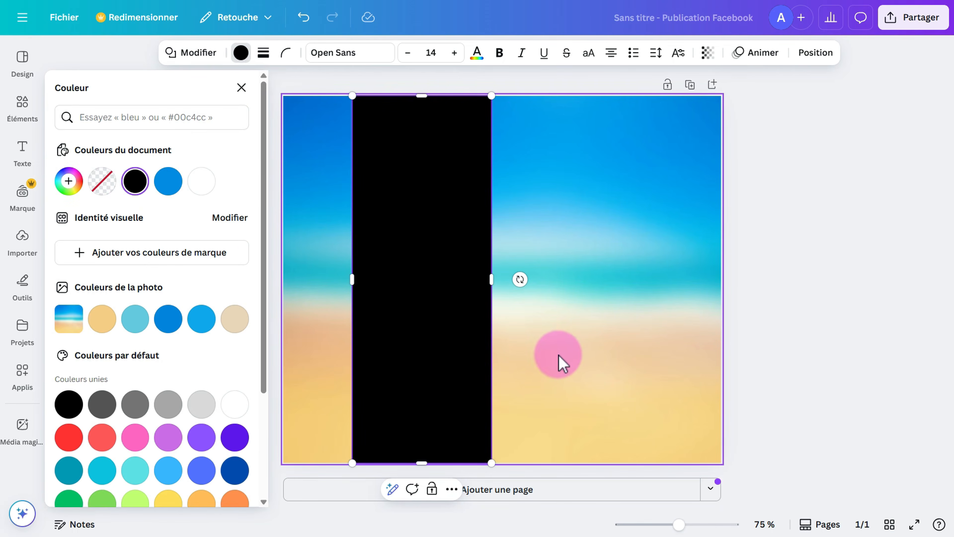
click(561, 353)
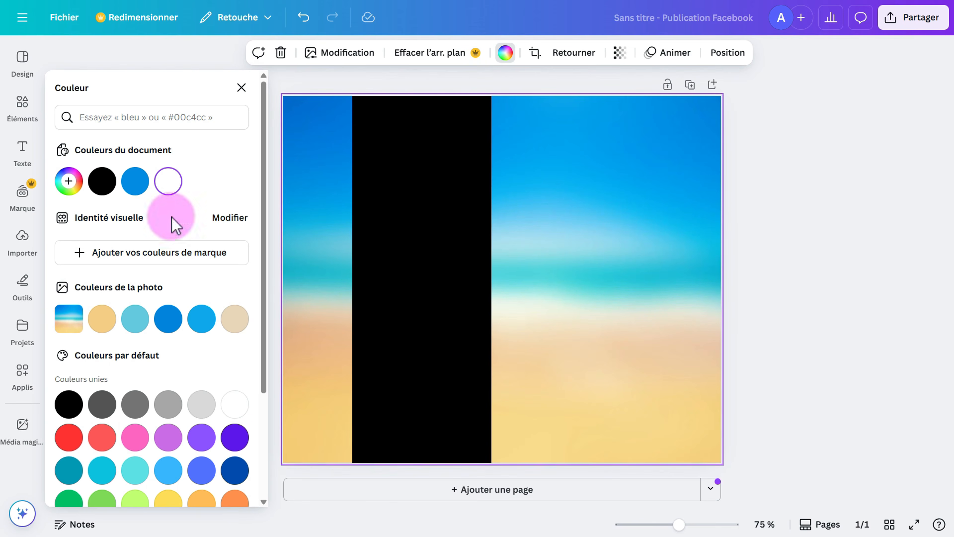
click(22, 110)
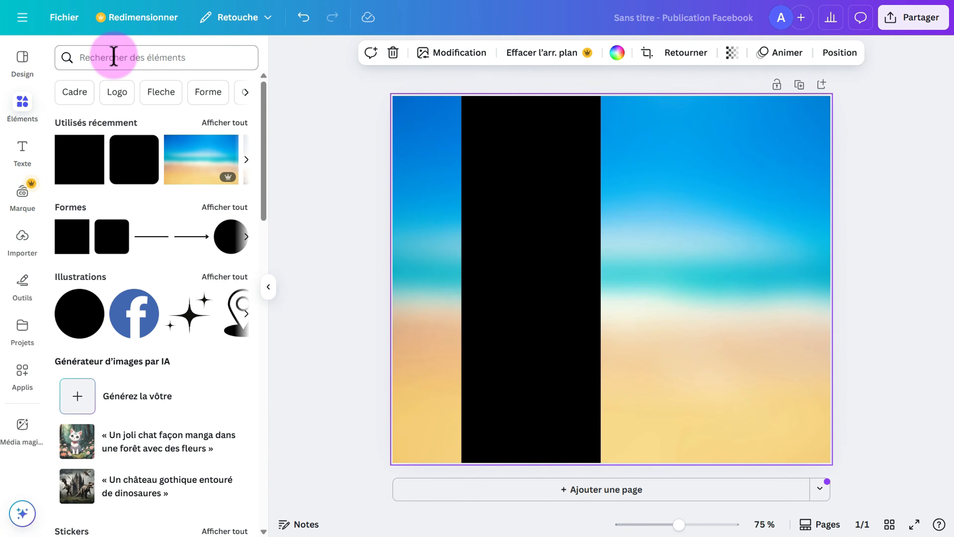
Add the black windsurfer illustration from the 'windsurf' Illustrations results, placed up and right.
click(114, 56)
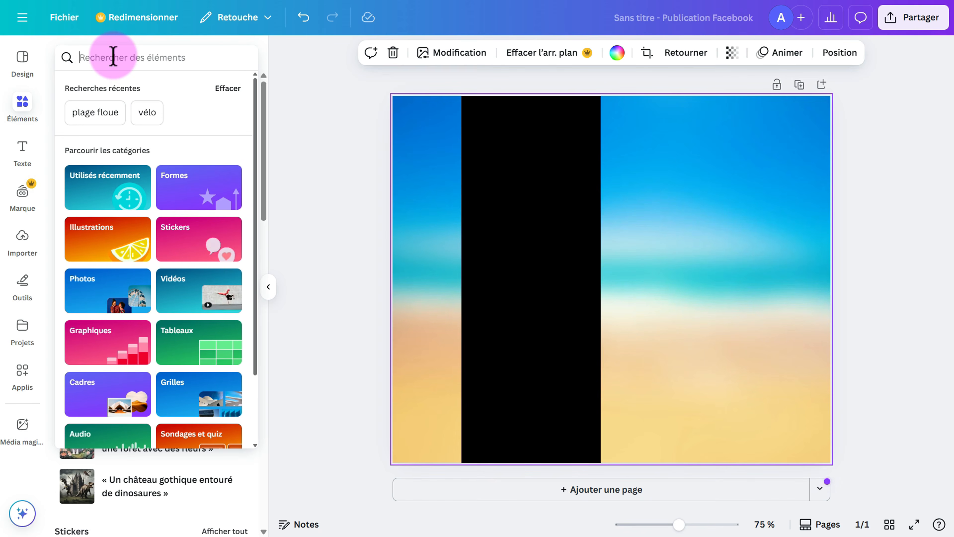
text(winds)
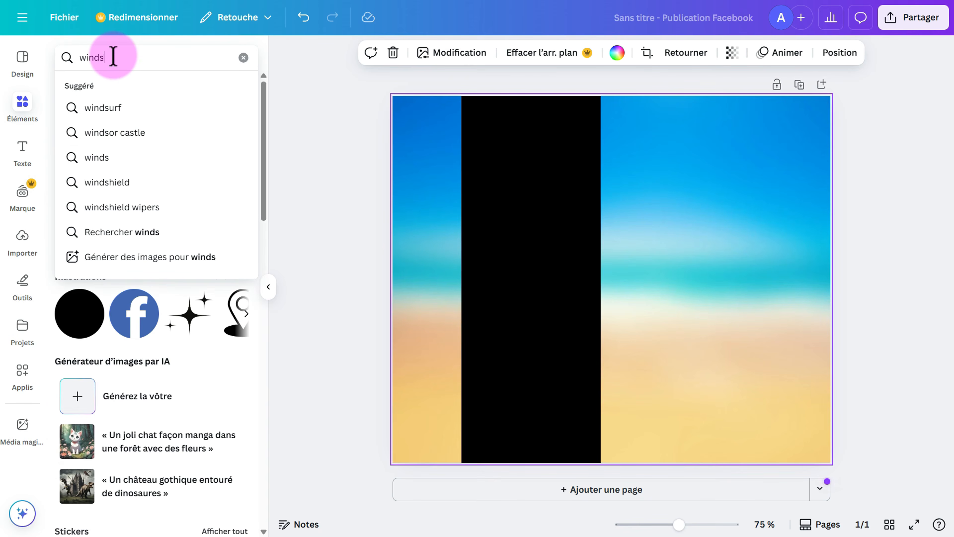
text(urf)
key(Return)
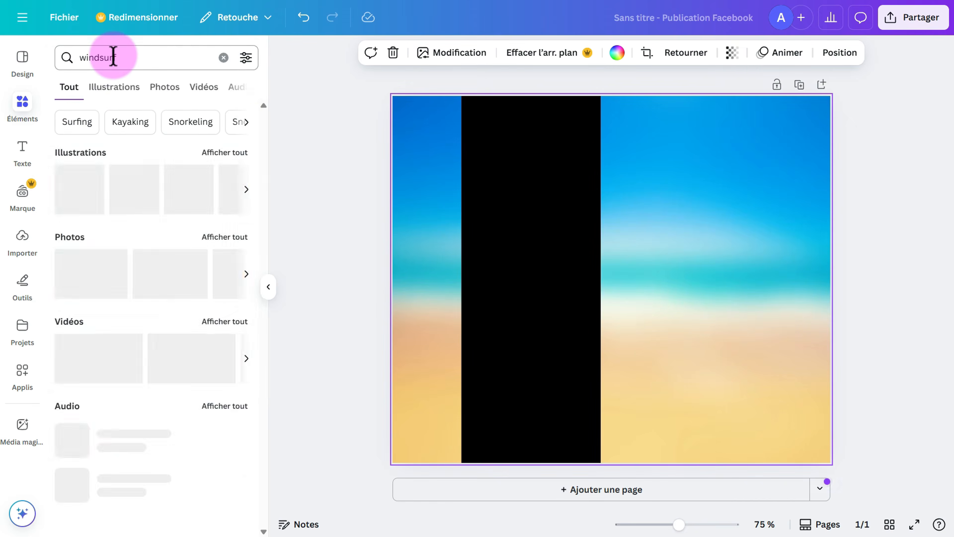
click(113, 87)
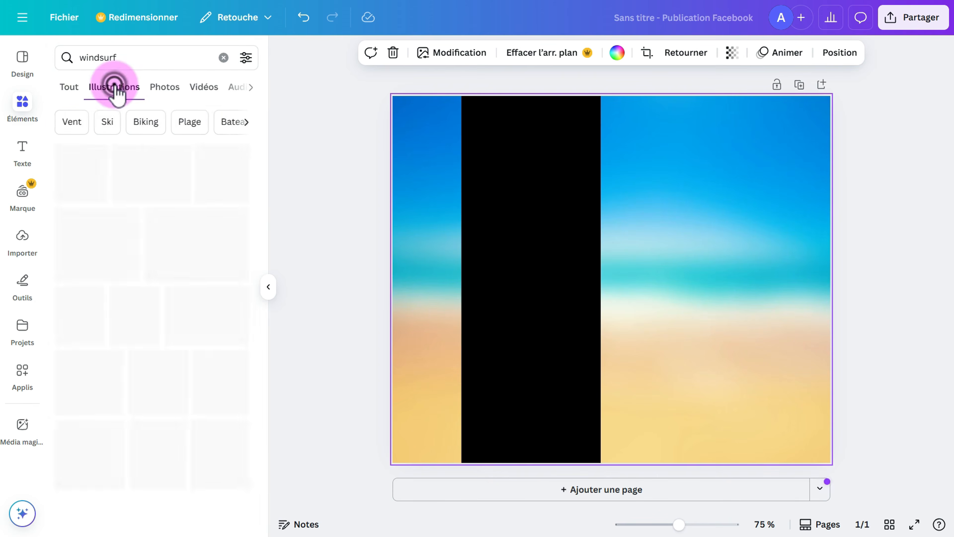
scroll(158, 312, down, 8)
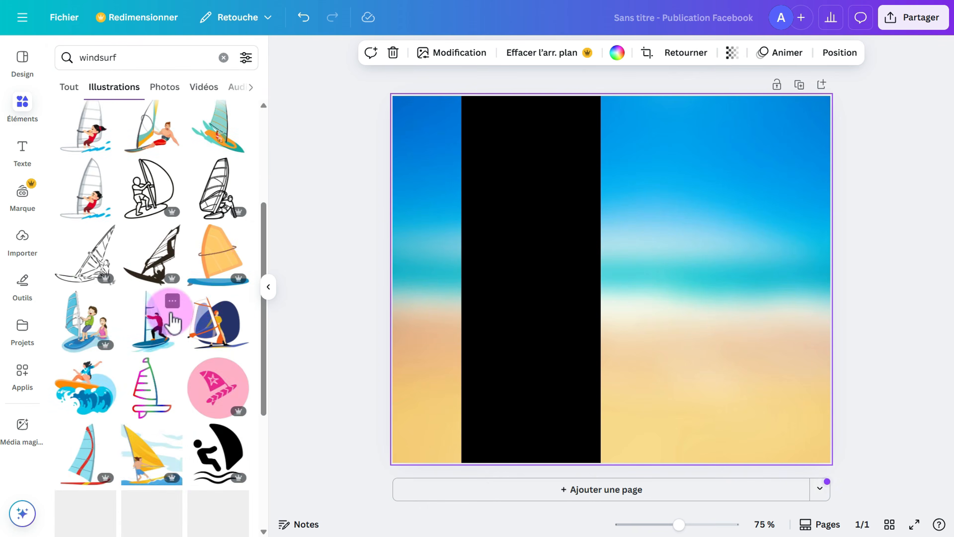
scroll(166, 449, down, 5)
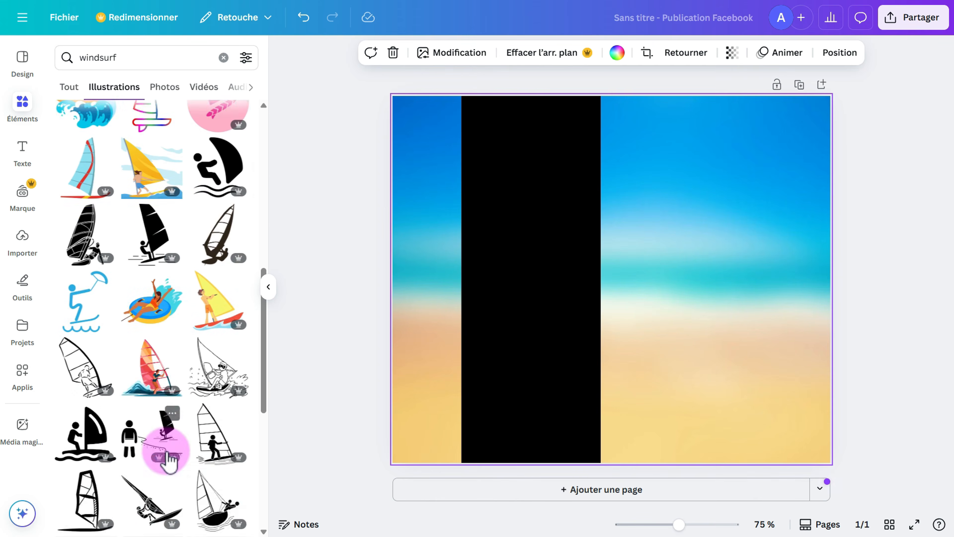
scroll(166, 457, up, 4)
scroll(170, 350, down, 10)
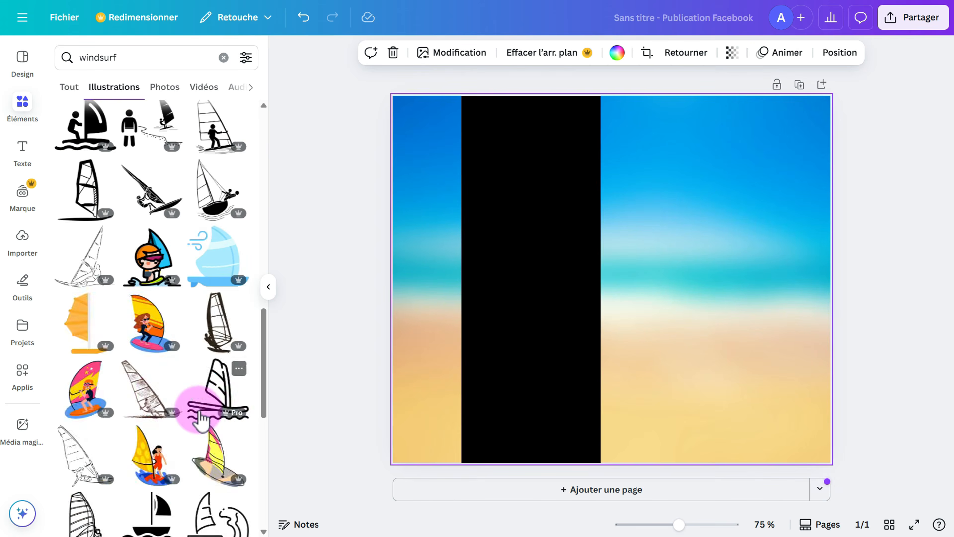
scroll(210, 402, up, 5)
scroll(206, 417, up, 1)
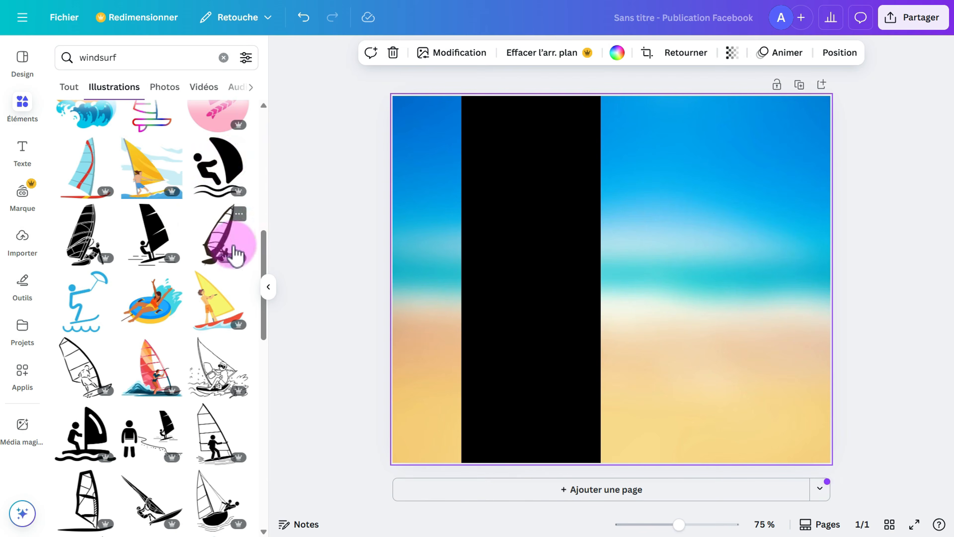
click(222, 169)
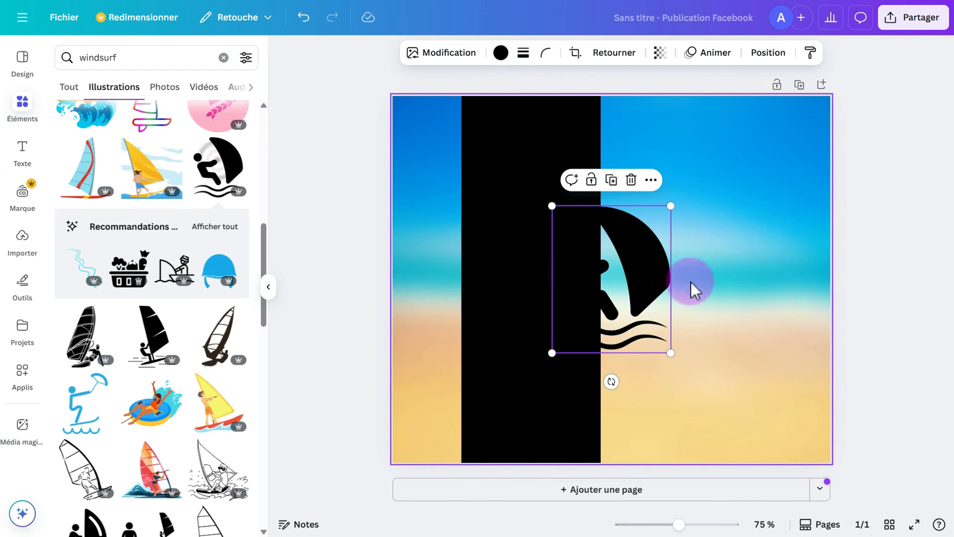
drag(633, 279, 732, 220)
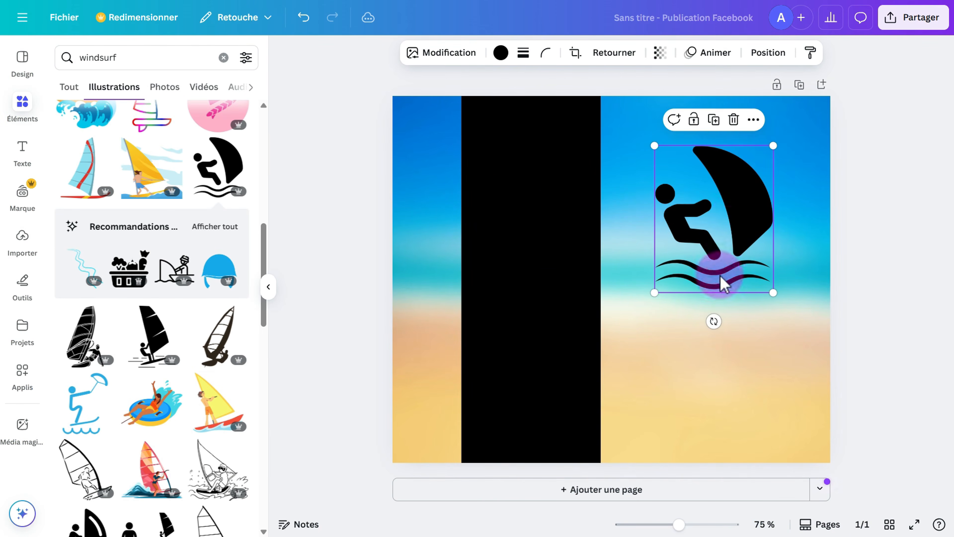
Make the windsurfer icon white, shrink it and place it at the top of the black band.
click(501, 54)
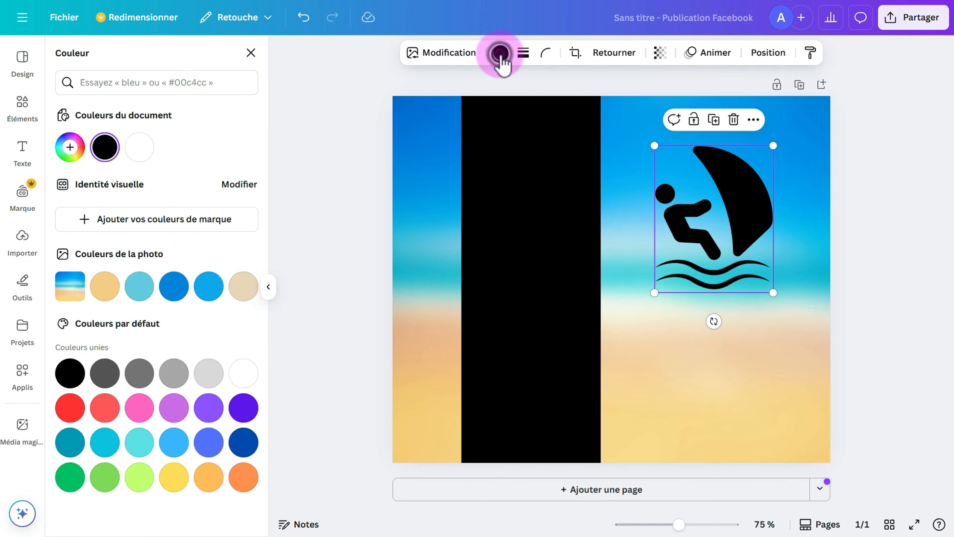
click(138, 145)
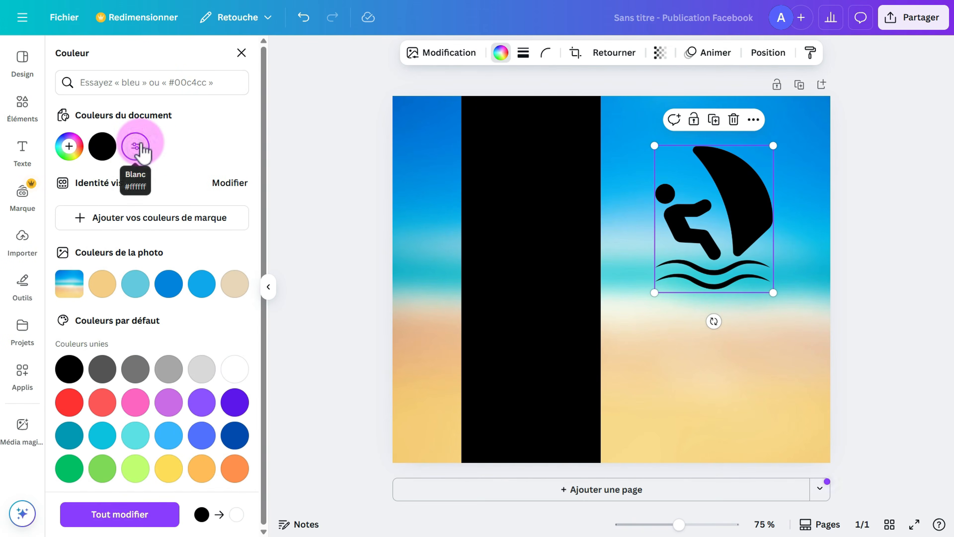
drag(718, 251, 552, 210)
drag(590, 268, 546, 214)
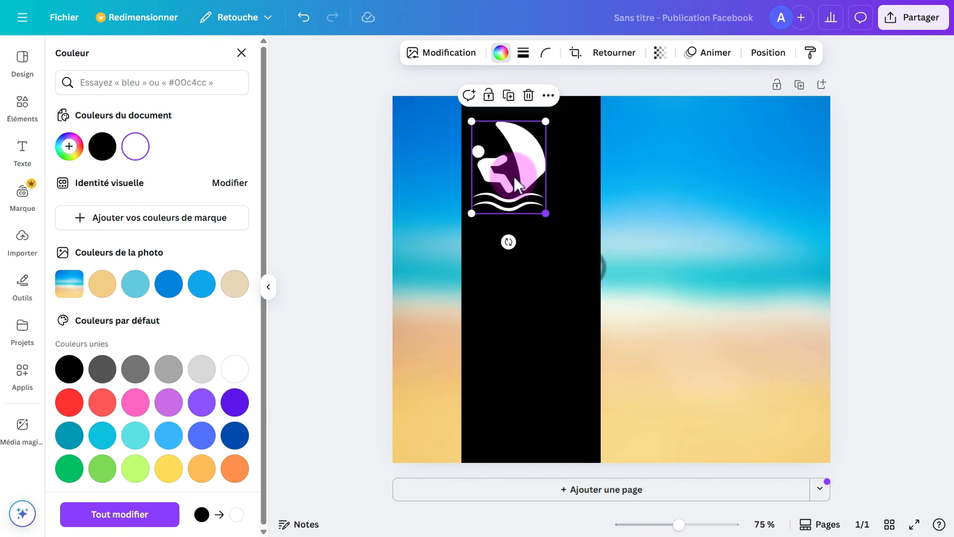
drag(523, 165, 546, 153)
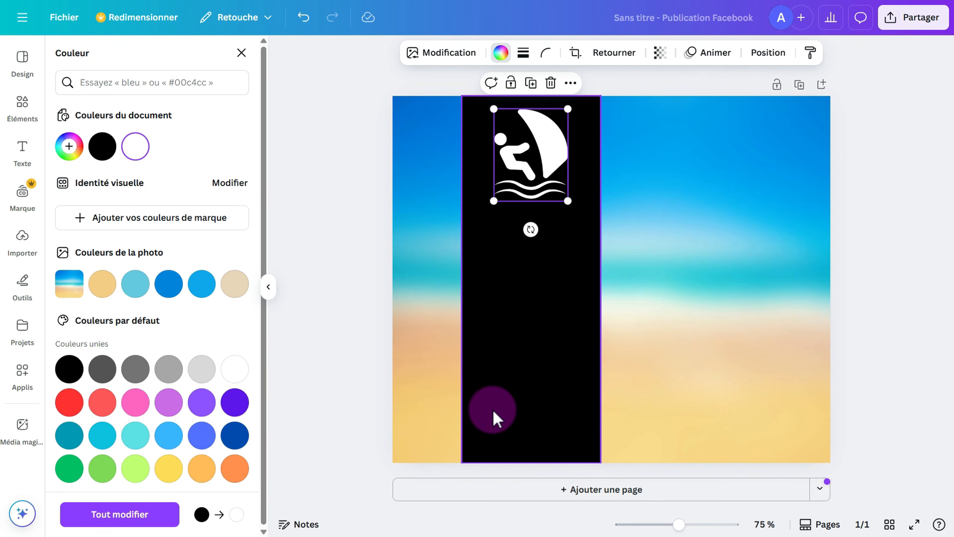
click(497, 418)
click(507, 154)
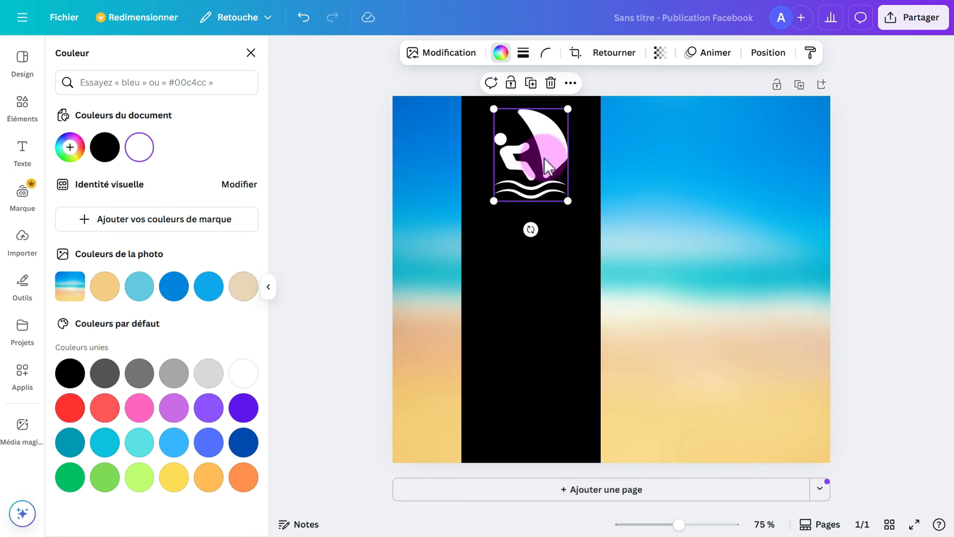
drag(525, 182, 523, 186)
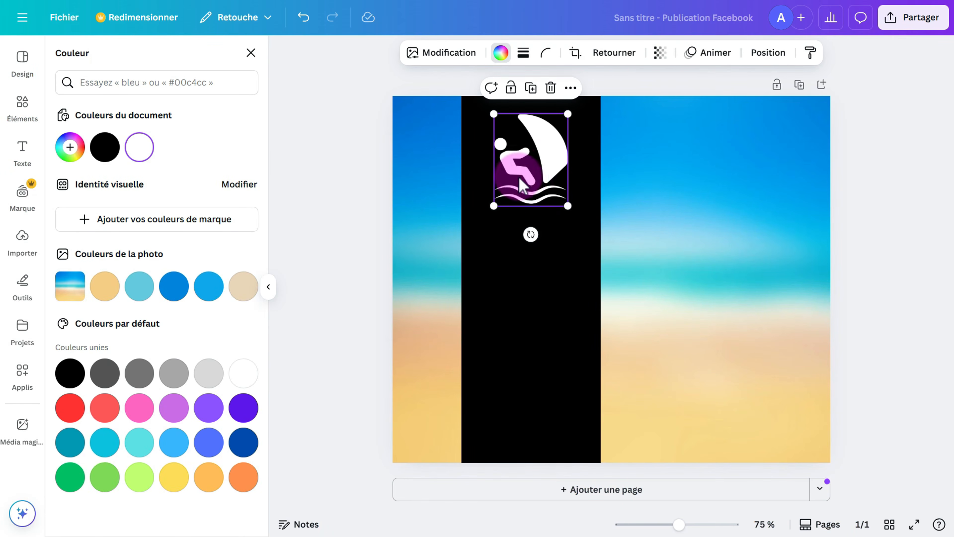
Show the layers list and test reordering the icon, keeping it above the black band.
right_click(528, 152)
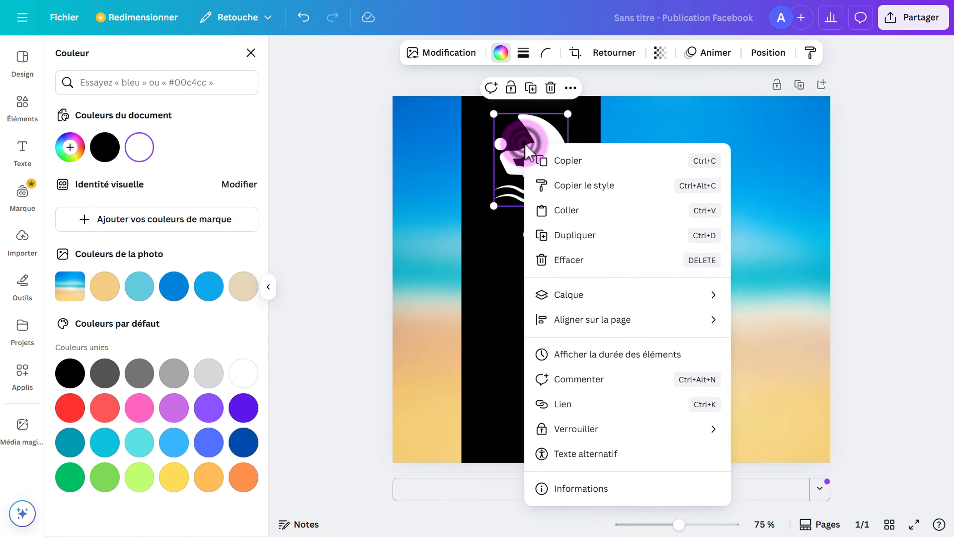
mouse_move(550, 297)
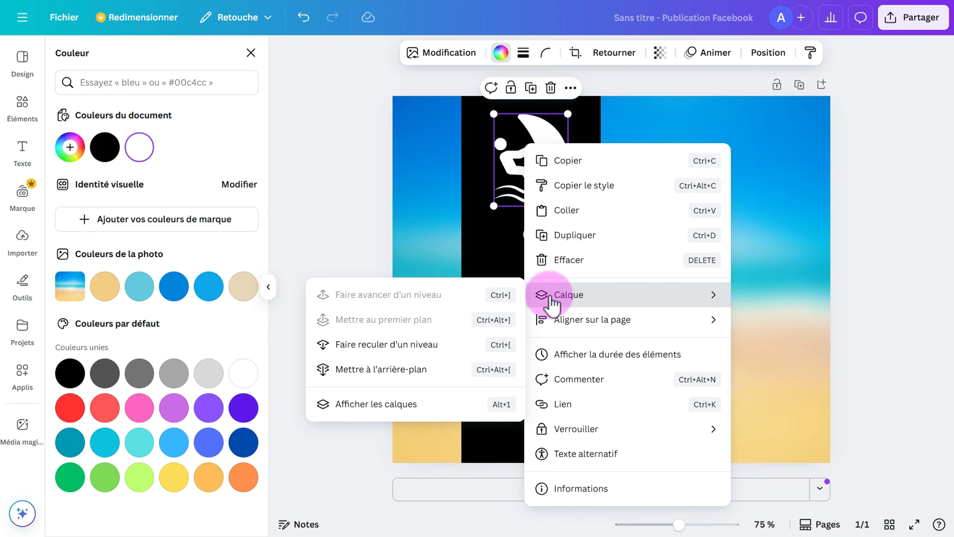
click(409, 421)
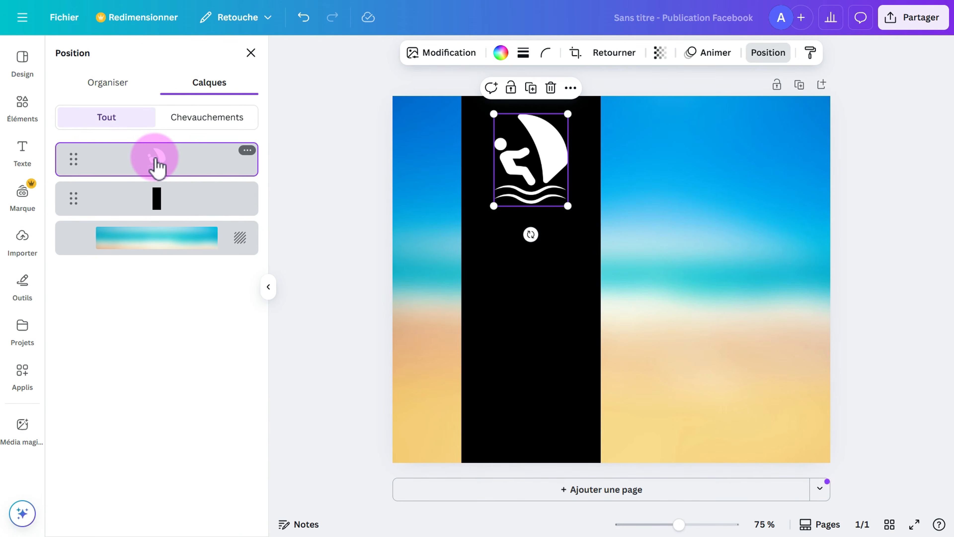
drag(529, 158, 600, 175)
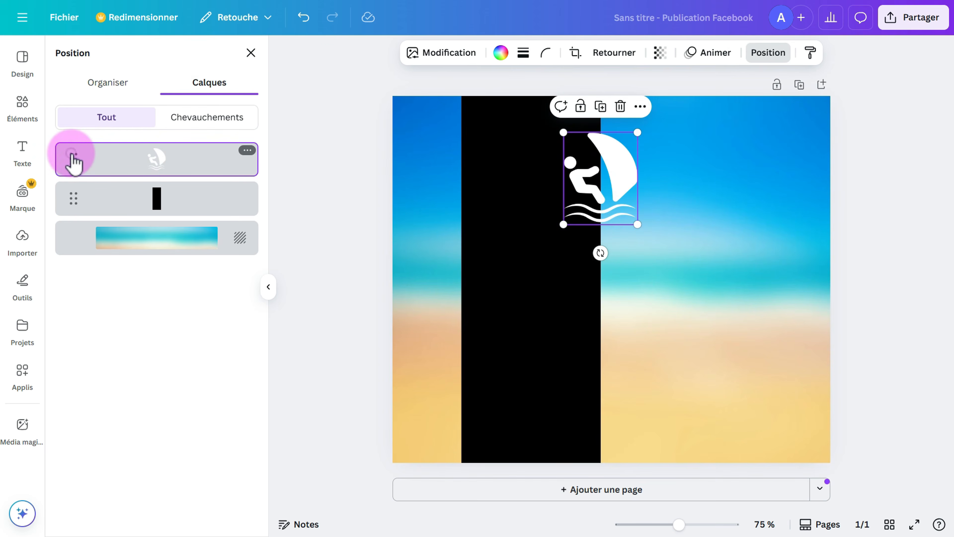
drag(73, 160, 72, 207)
drag(621, 186, 641, 179)
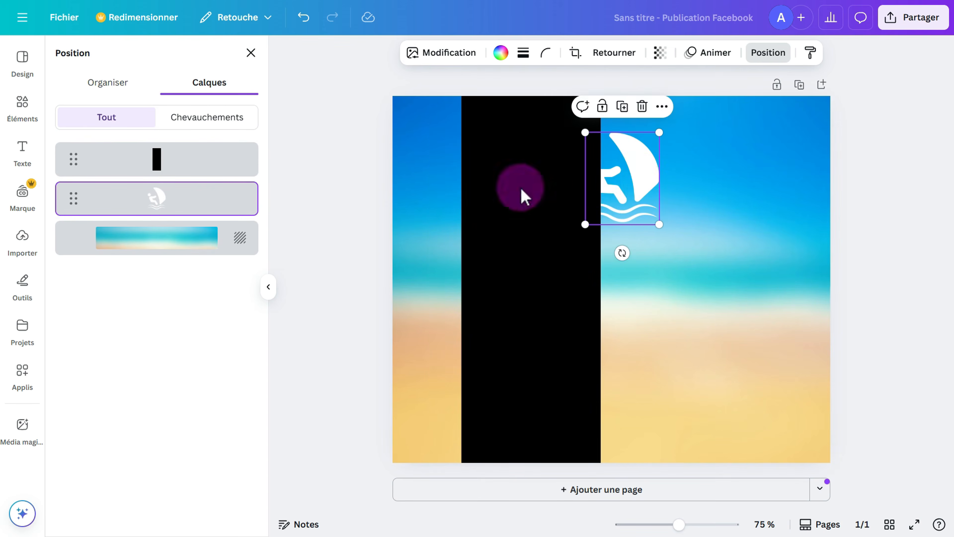
drag(81, 203, 78, 156)
Enlarge the windsurfer icon slightly, keep it upright at 0°, and return it to the black band.
click(641, 206)
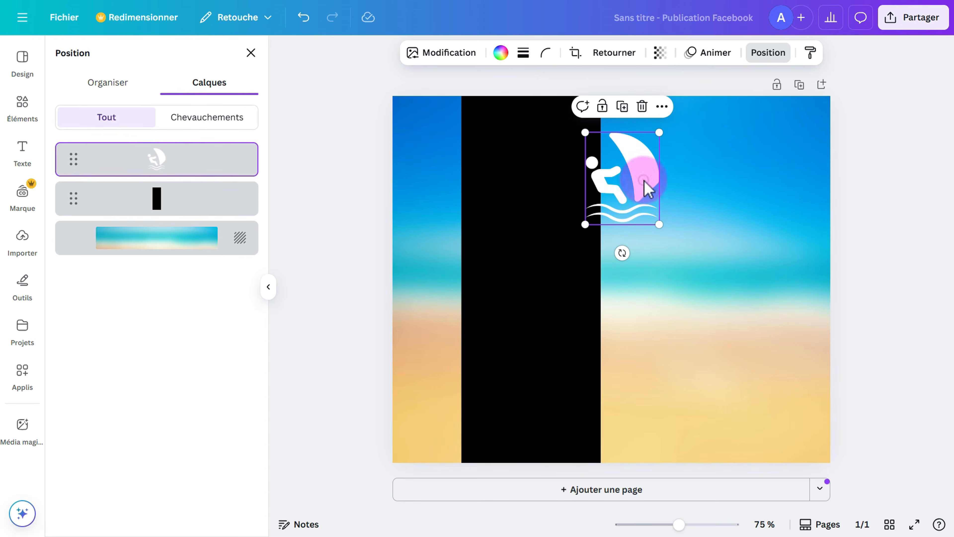
drag(645, 182, 554, 162)
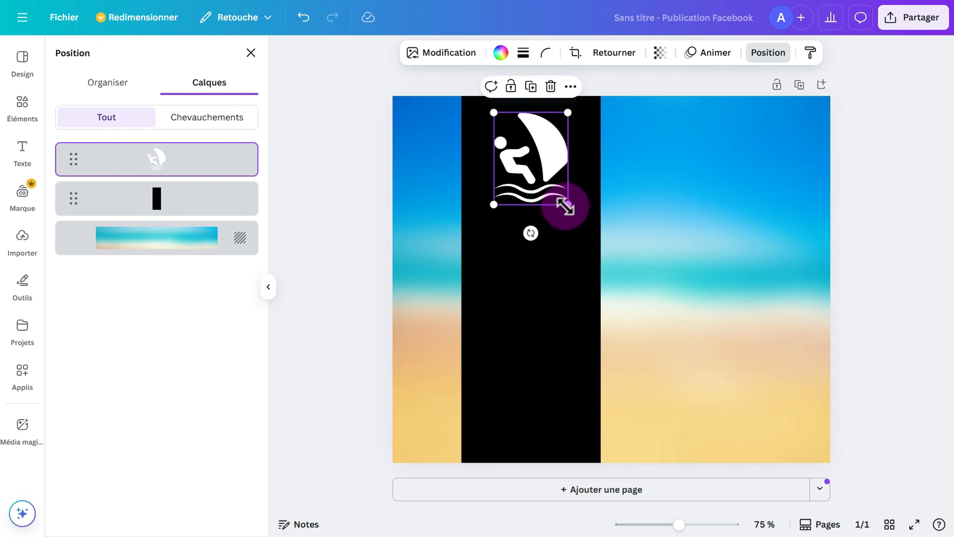
drag(568, 206, 572, 211)
drag(517, 155, 652, 217)
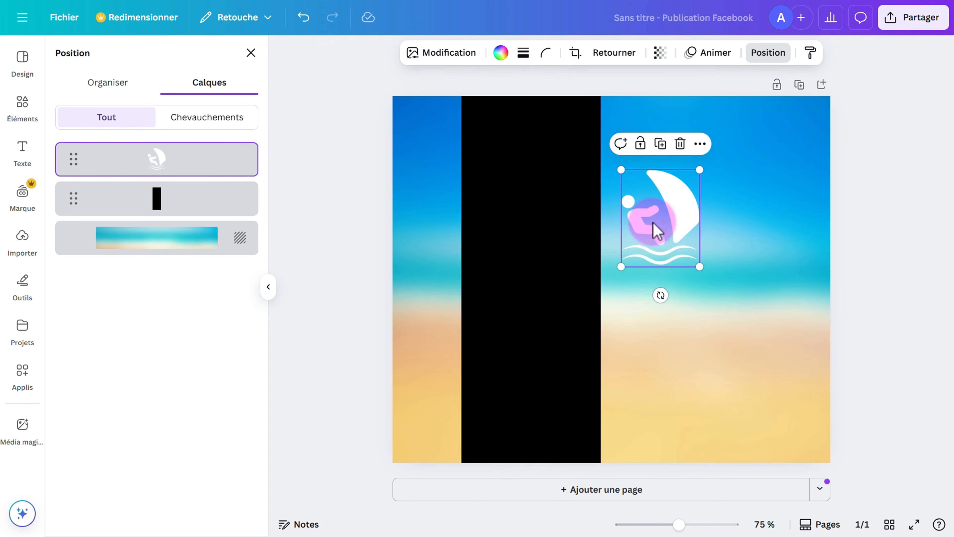
click(667, 298)
drag(661, 297, 661, 275)
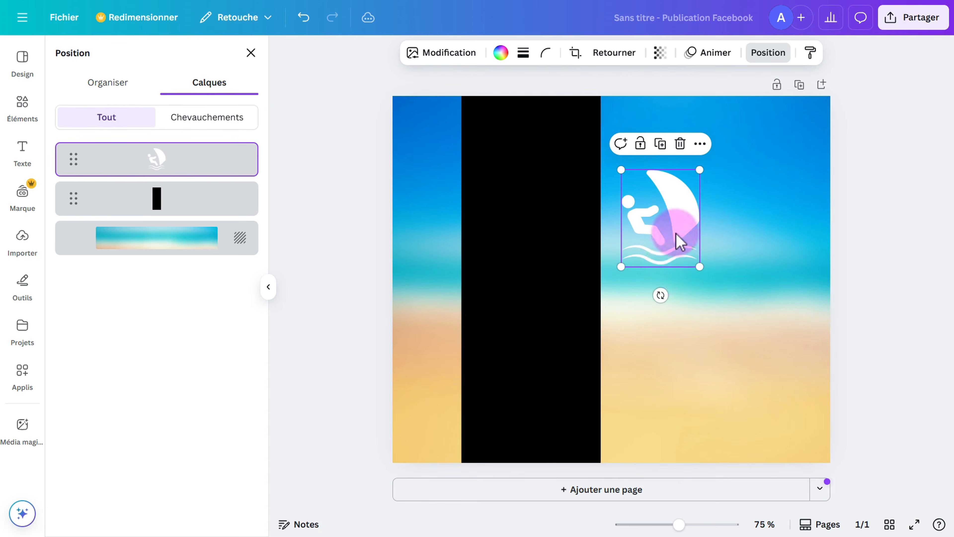
drag(672, 224, 545, 169)
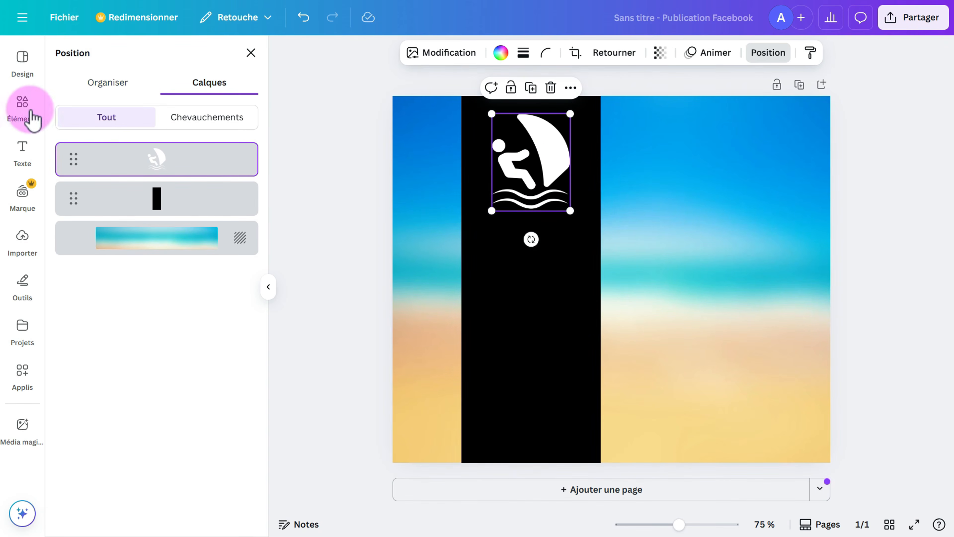
Add the 'Spring vibes' text combination from the Texte panel across the middle of the post.
click(23, 150)
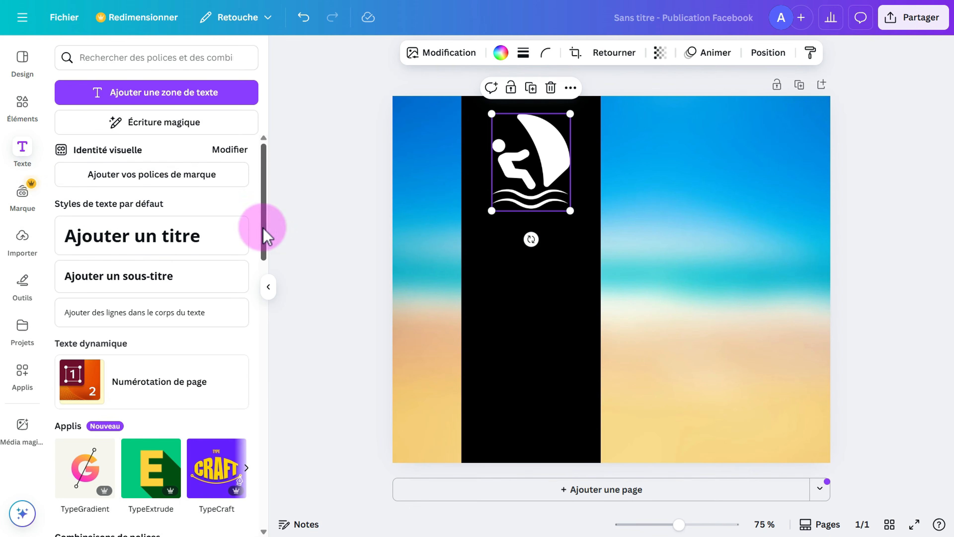
mouse_move(263, 229)
mouse_down()
mouse_move(263, 289)
mouse_move(266, 239)
mouse_up()
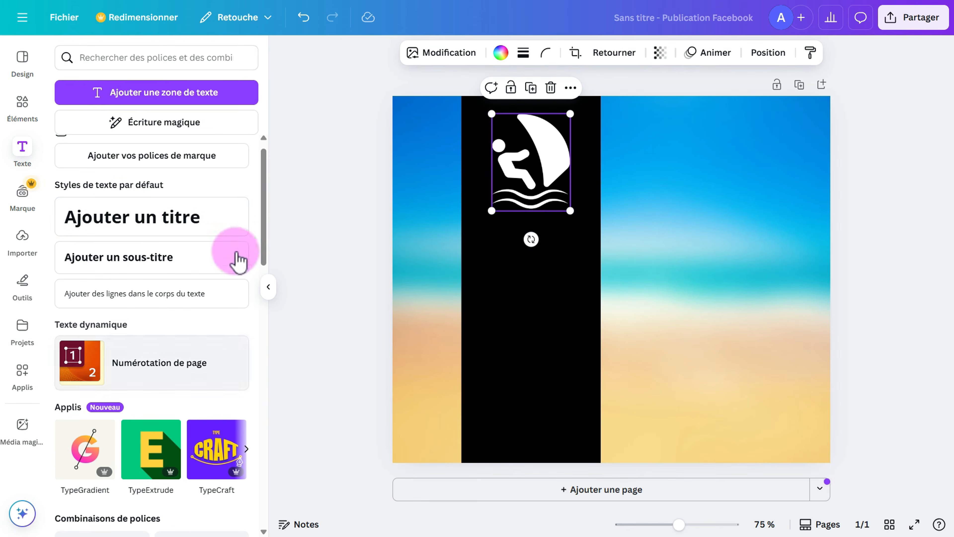
drag(264, 224, 266, 324)
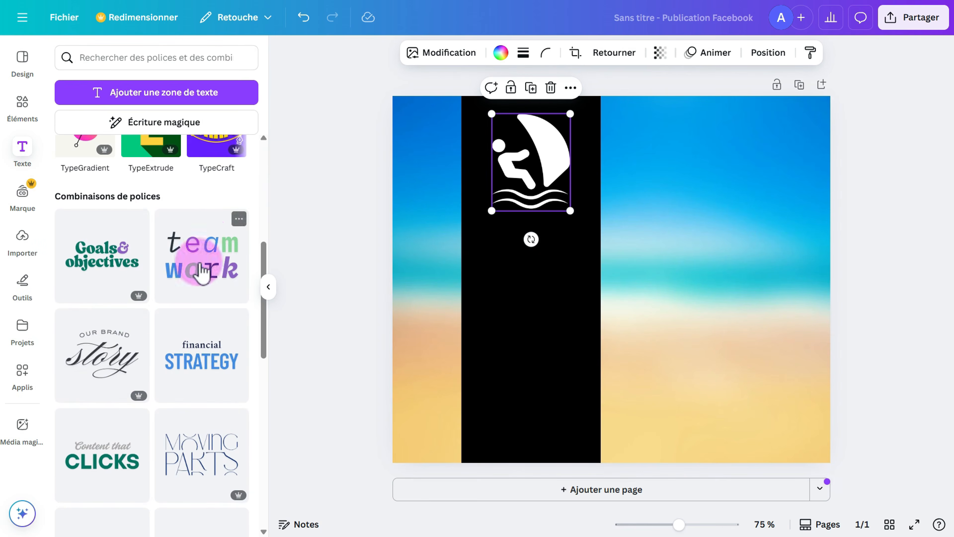
mouse_move(241, 326)
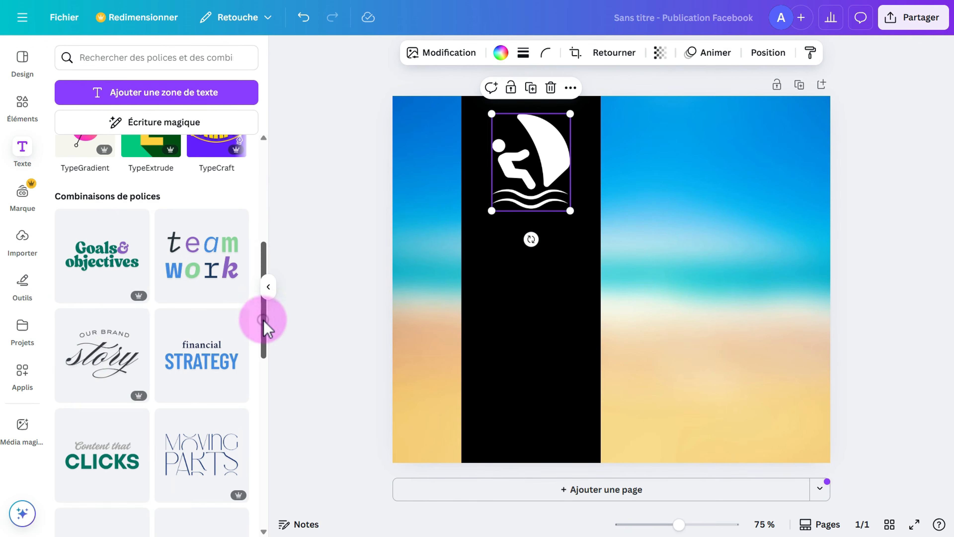
drag(265, 321, 263, 432)
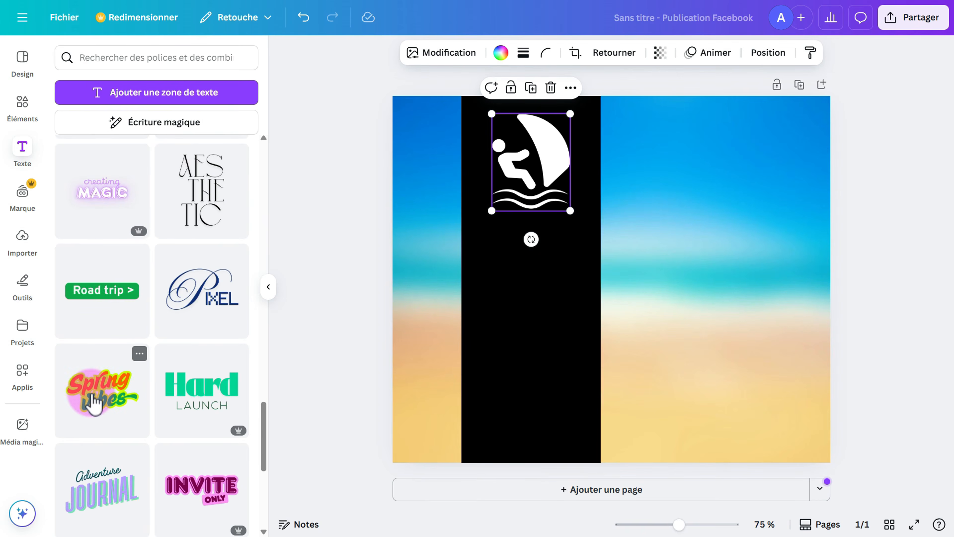
click(97, 398)
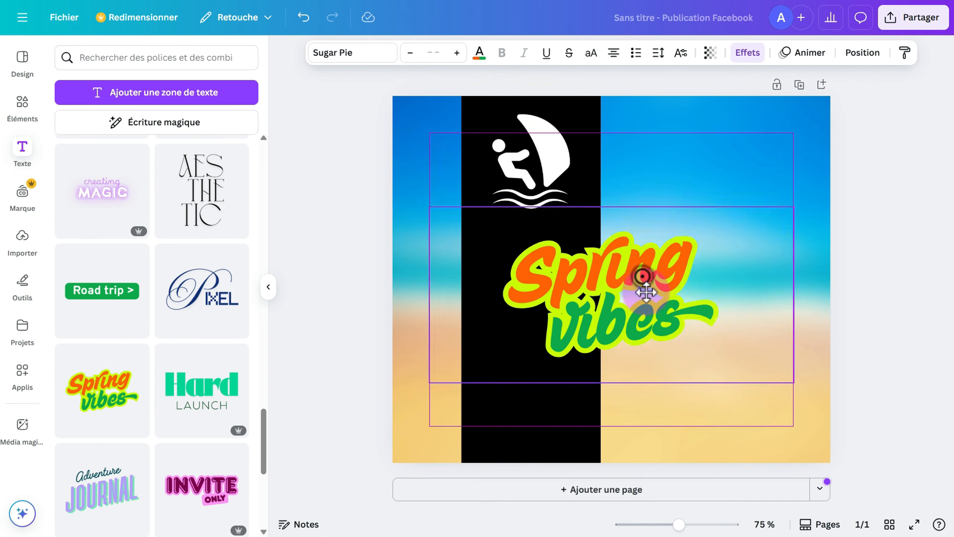
Shrink the title, move it lower across the band, and change 'Spring' to 'Cours de'.
drag(646, 299, 616, 323)
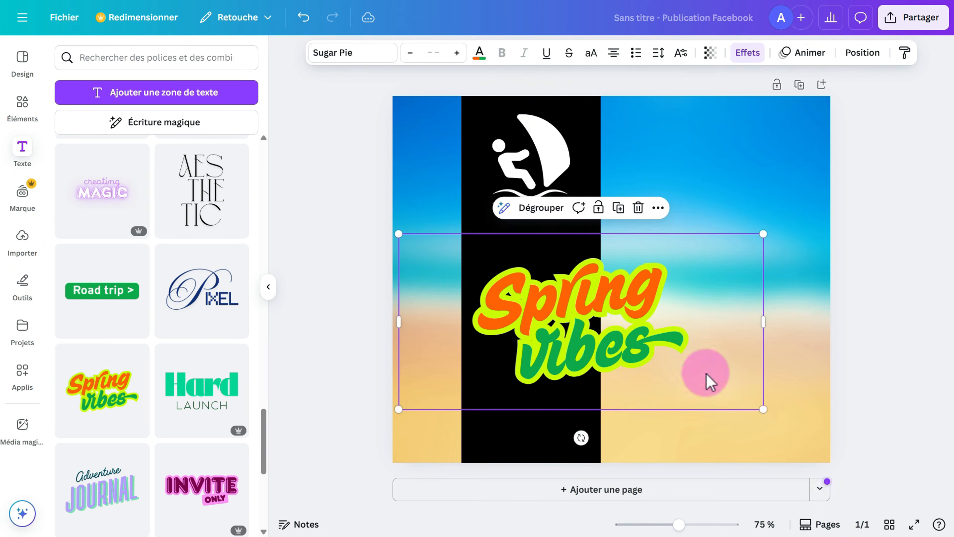
drag(762, 409, 586, 306)
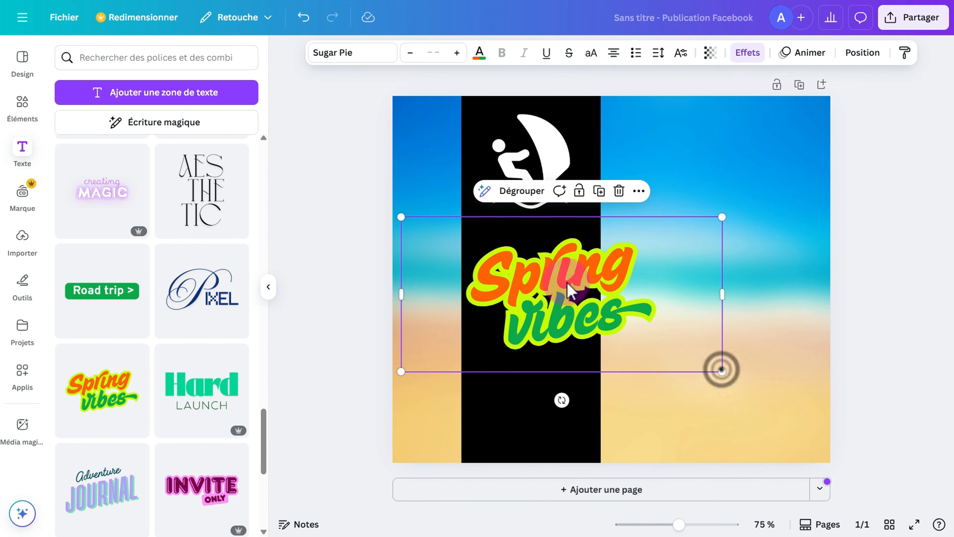
click(537, 270)
click(535, 267)
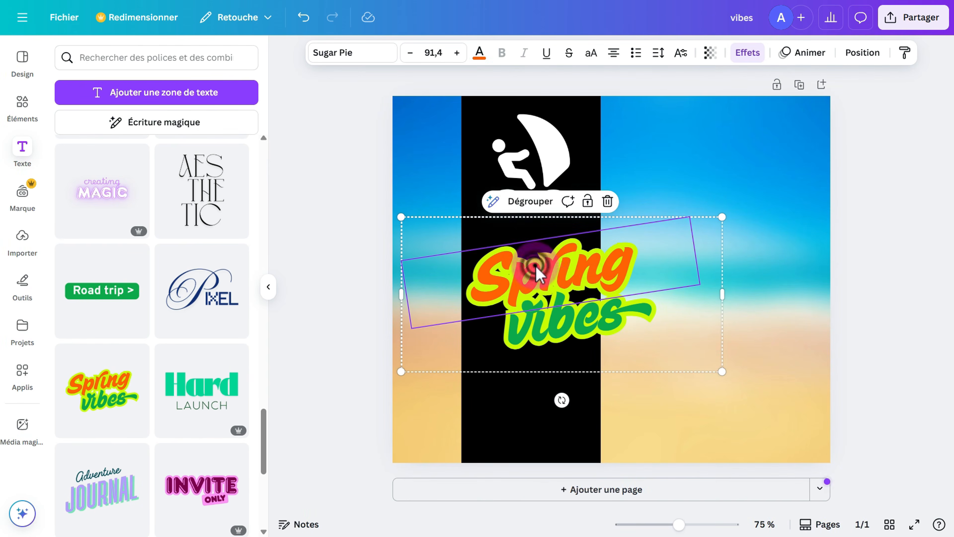
double_click(535, 266)
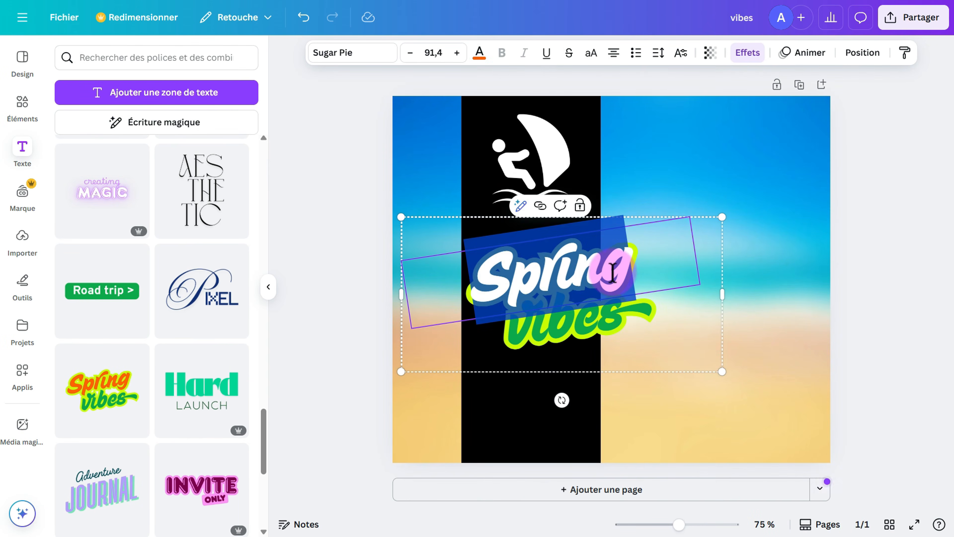
key(BackSpace)
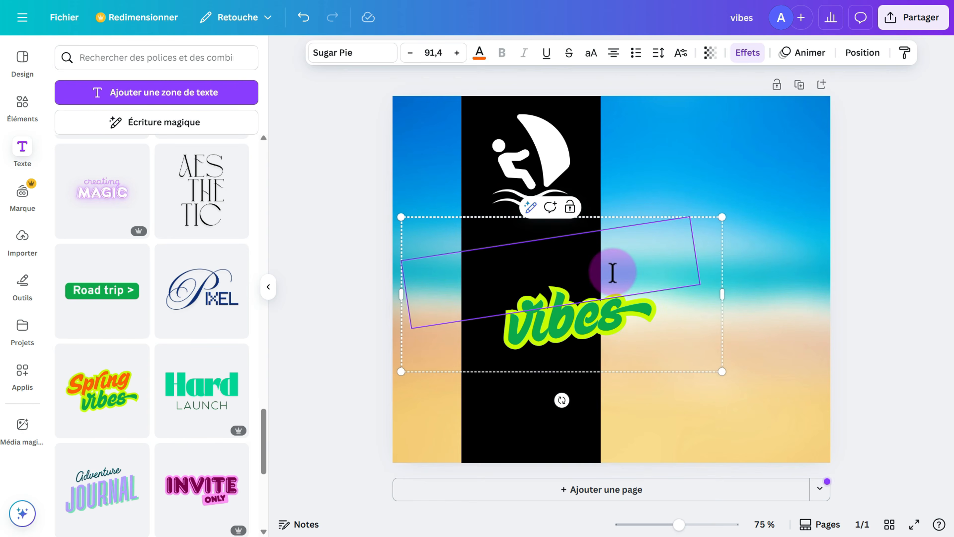
text(Cours)
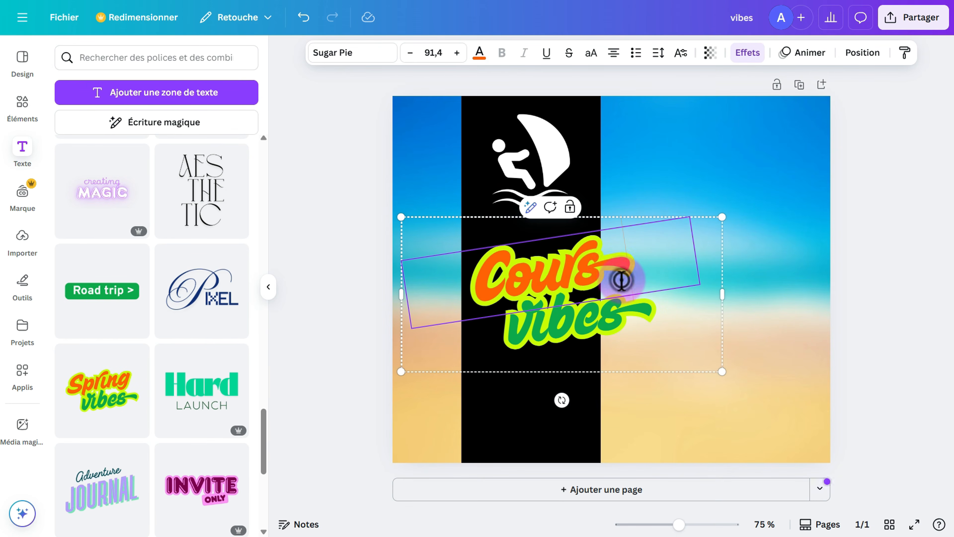
text(de)
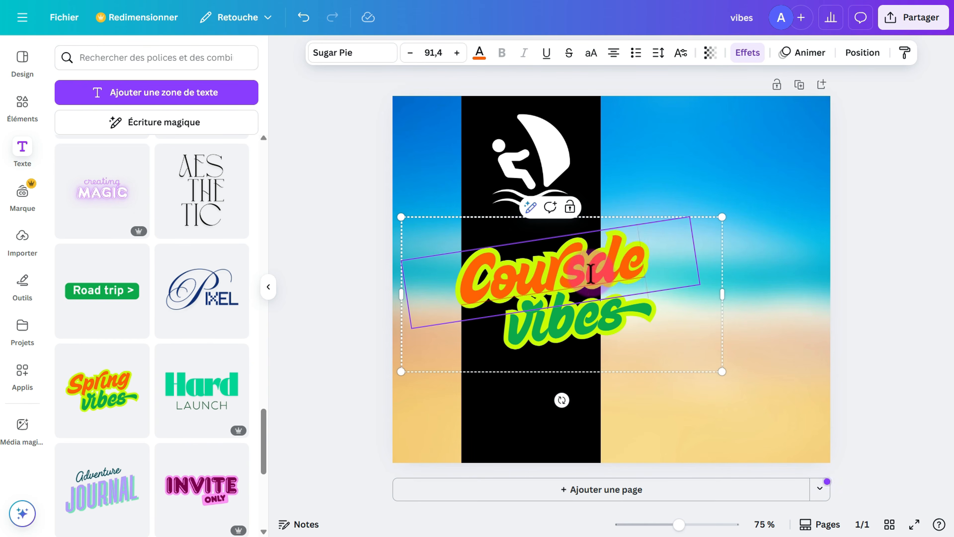
Replace 'vibes' with 'Windsurf' on the title's second line.
click(588, 319)
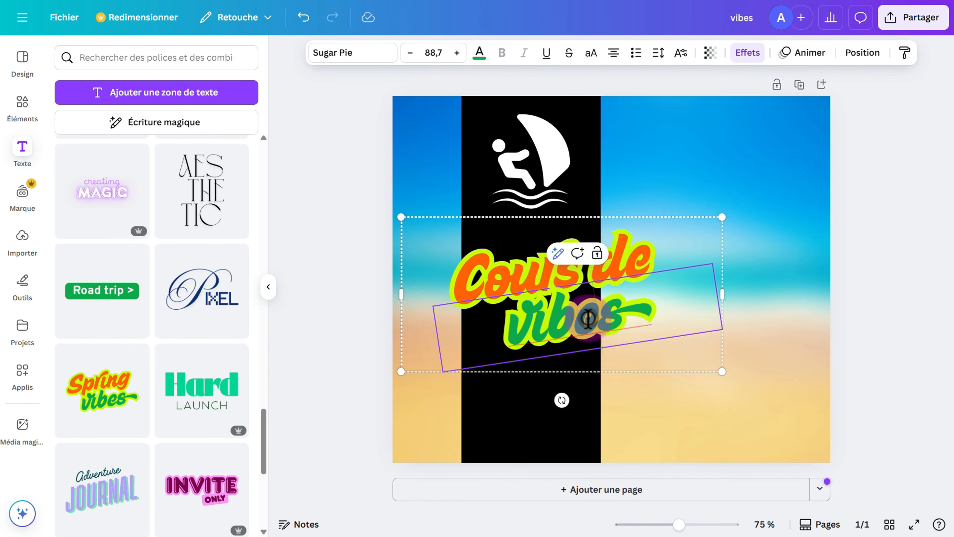
click(644, 315)
key(BackSpace)
key(BackSpace)
key(BackSpace)
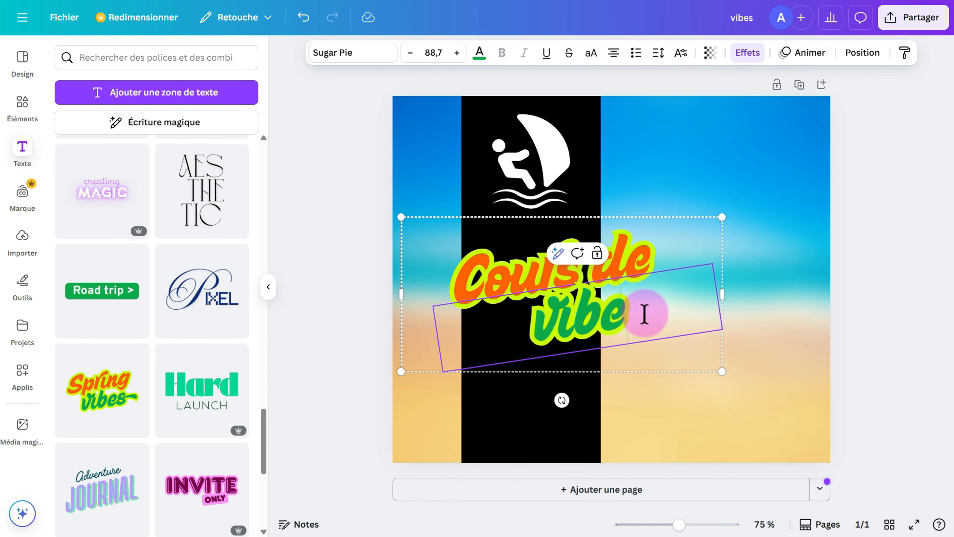
text(W)
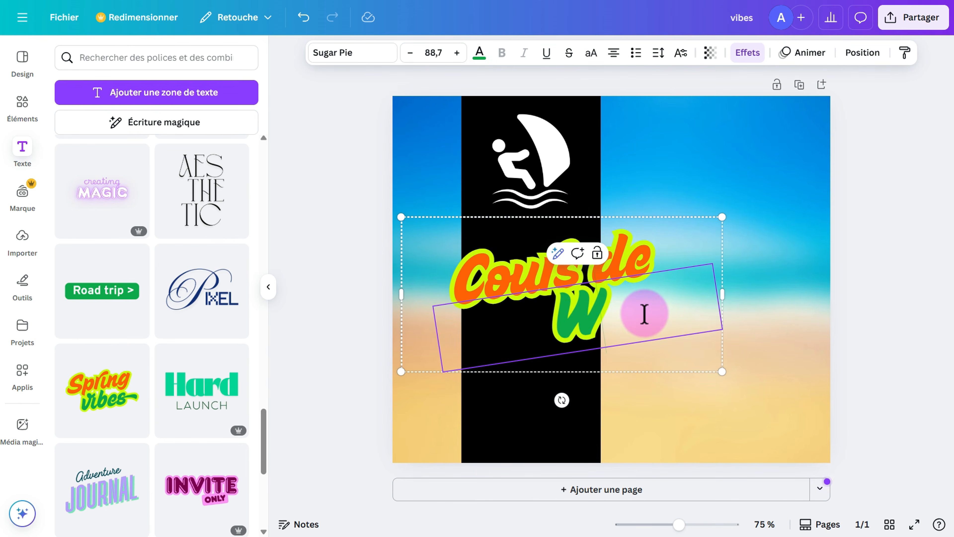
text(indsurf)
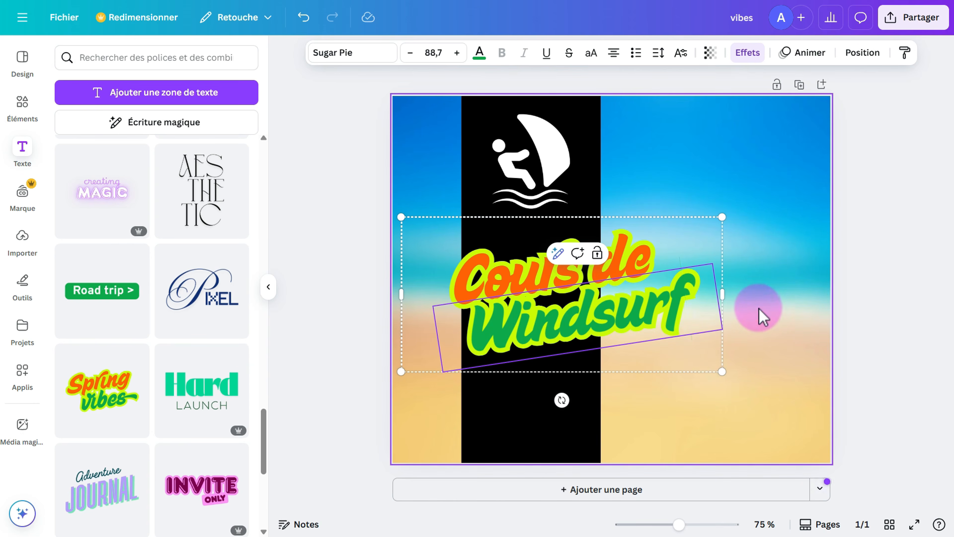
Make the 'Cours de Windsurf' title group slightly smaller.
click(759, 309)
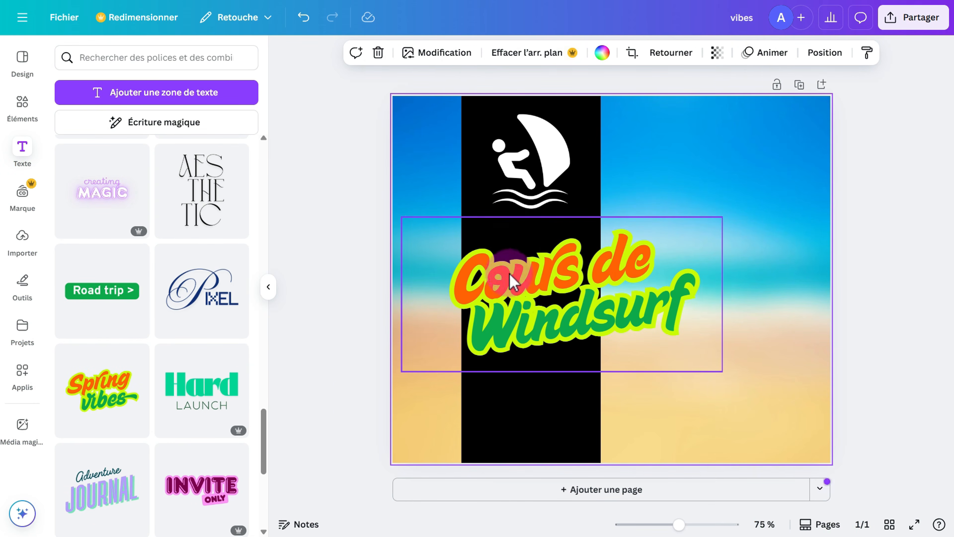
click(513, 281)
click(564, 334)
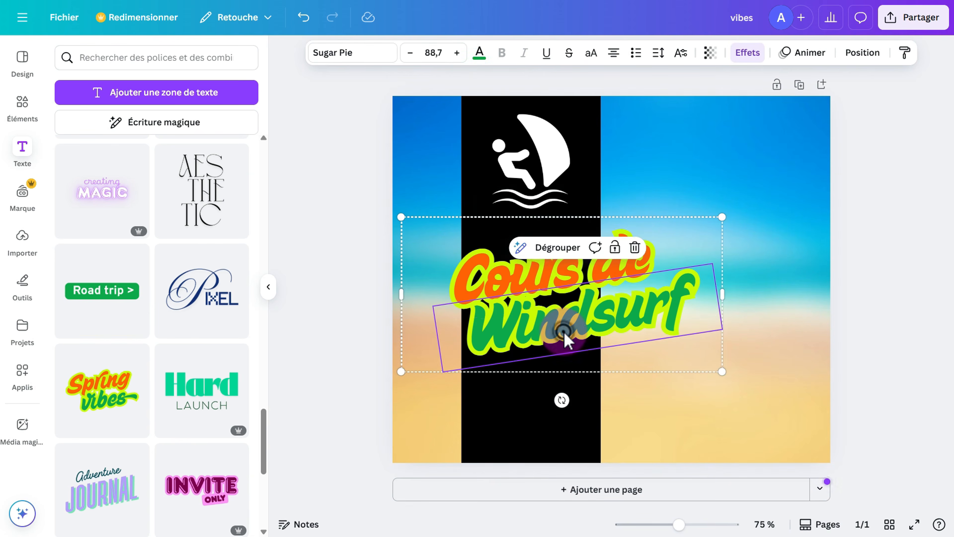
click(520, 272)
click(553, 335)
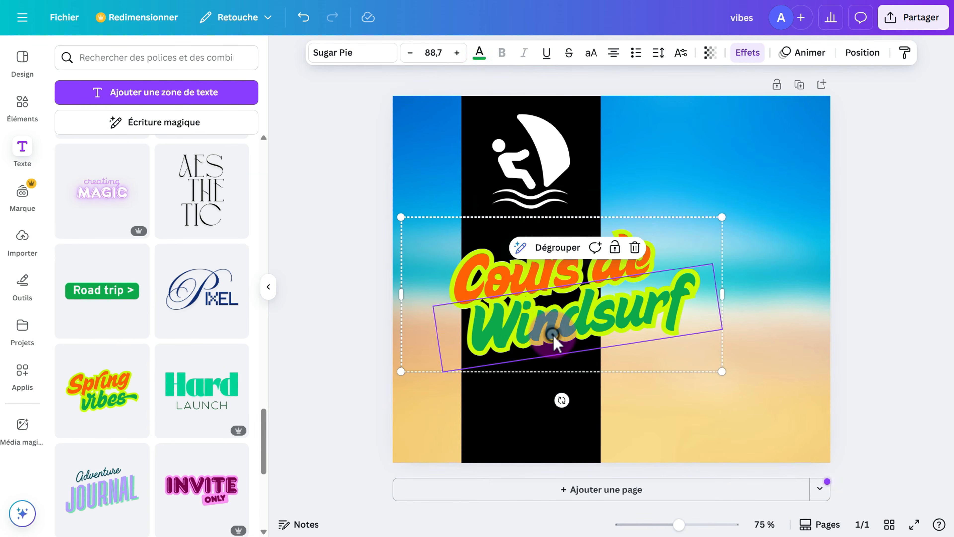
click(490, 280)
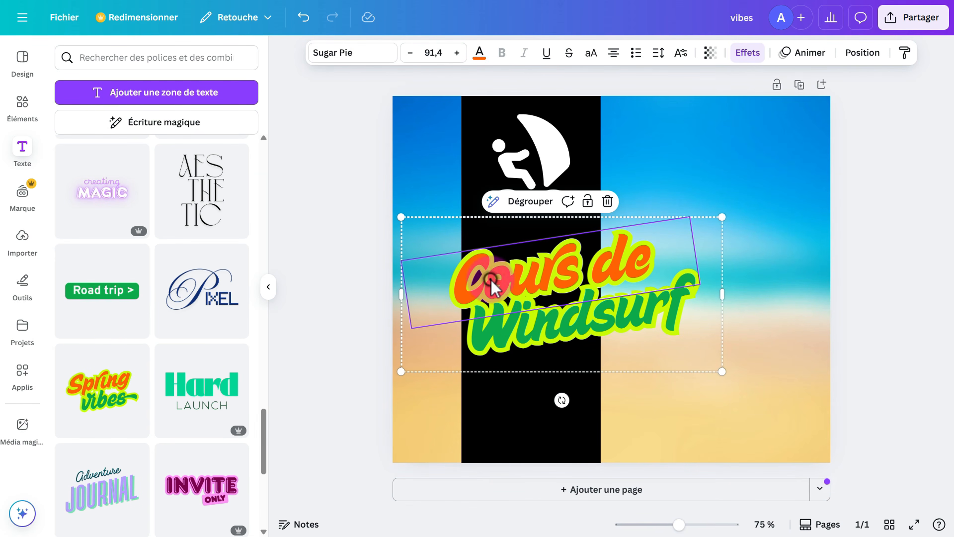
click(530, 319)
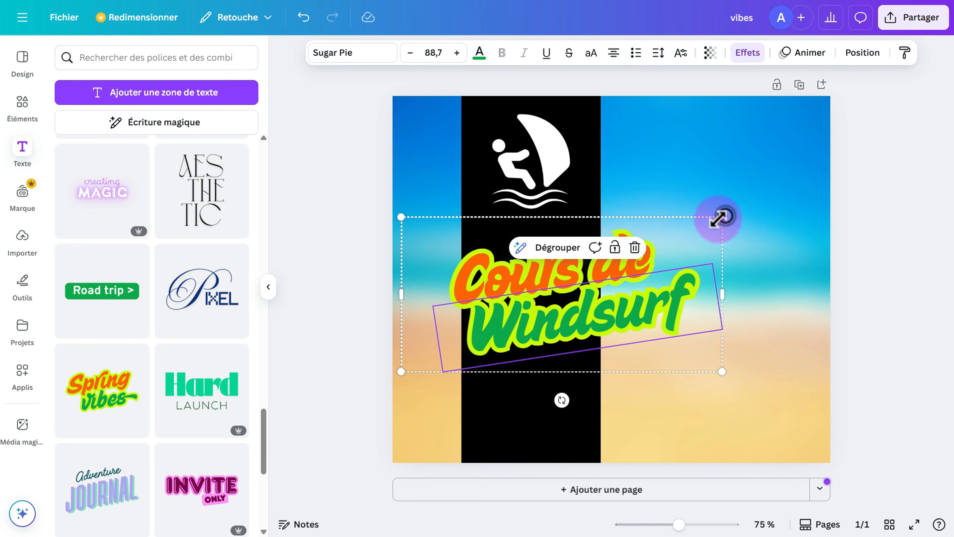
drag(718, 217, 686, 235)
click(741, 242)
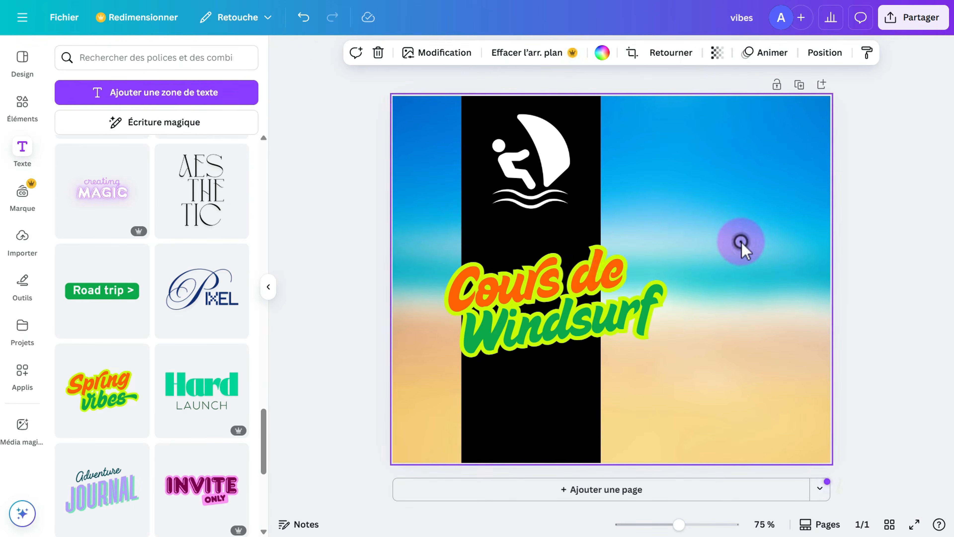
Ungroup the title and reposition 'Cours de' next to 'Windsurf'.
click(556, 281)
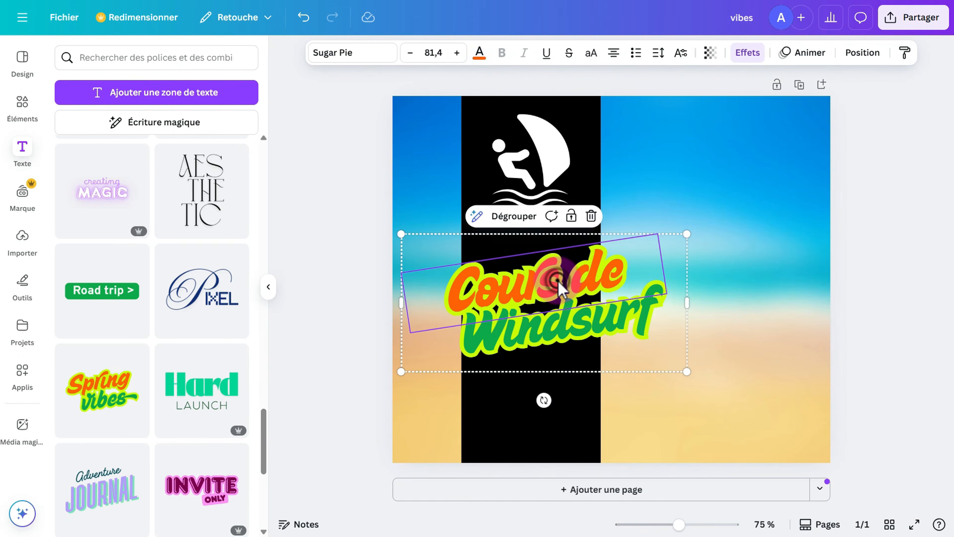
click(563, 332)
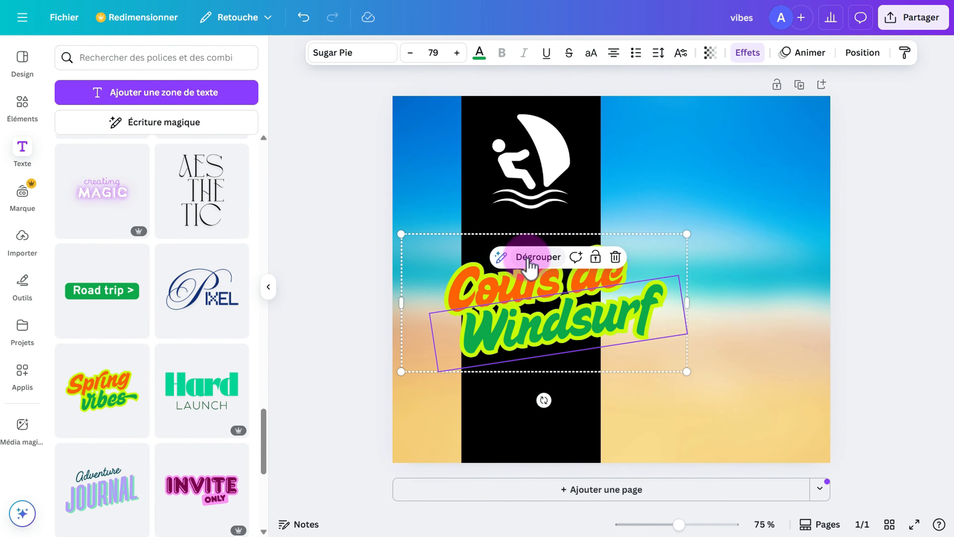
click(538, 258)
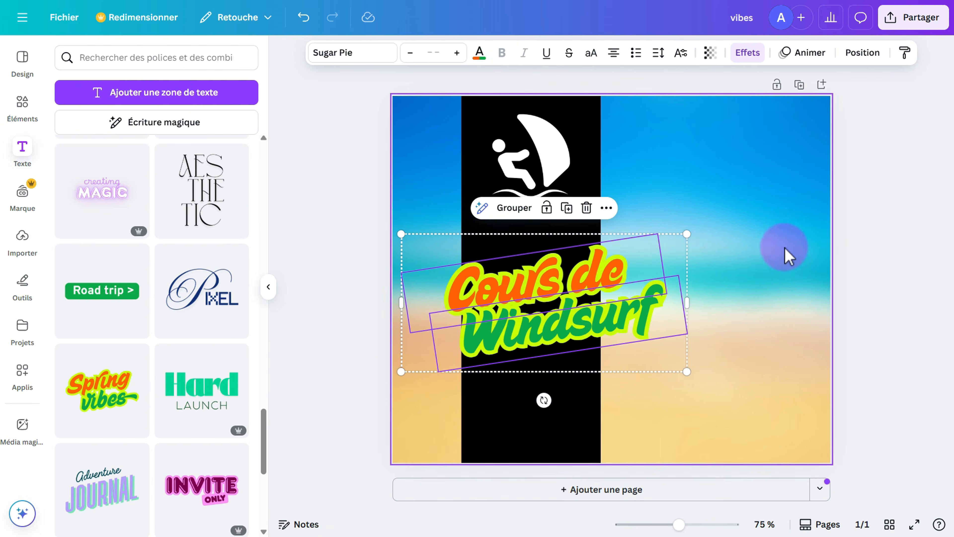
click(781, 249)
drag(586, 277, 601, 261)
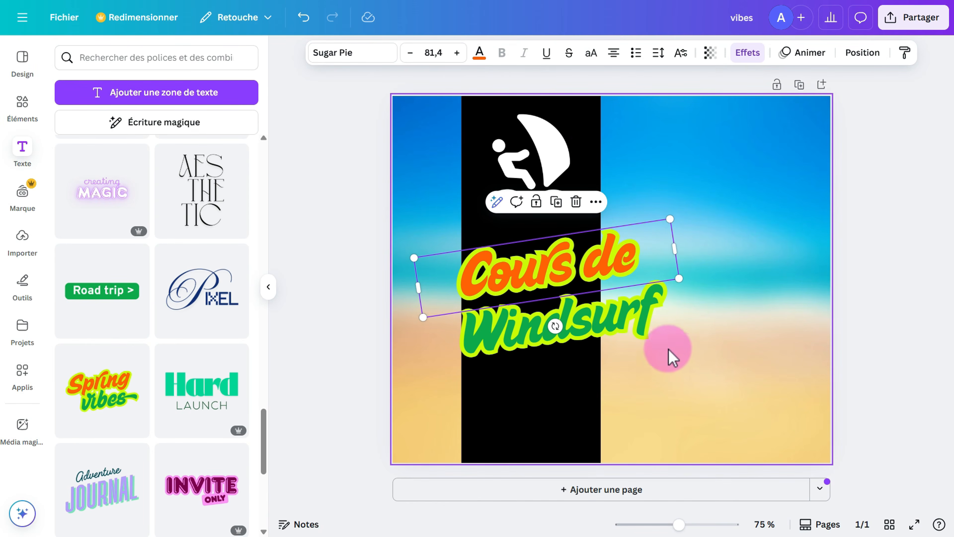
Group 'Cours de' and 'Windsurf' into one title and move it slightly right and lower.
click(631, 319)
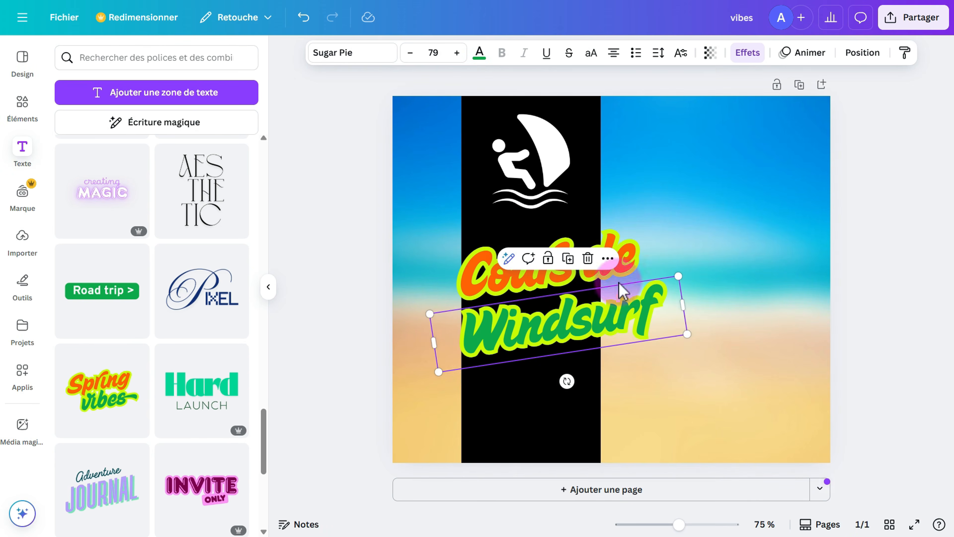
click(625, 258)
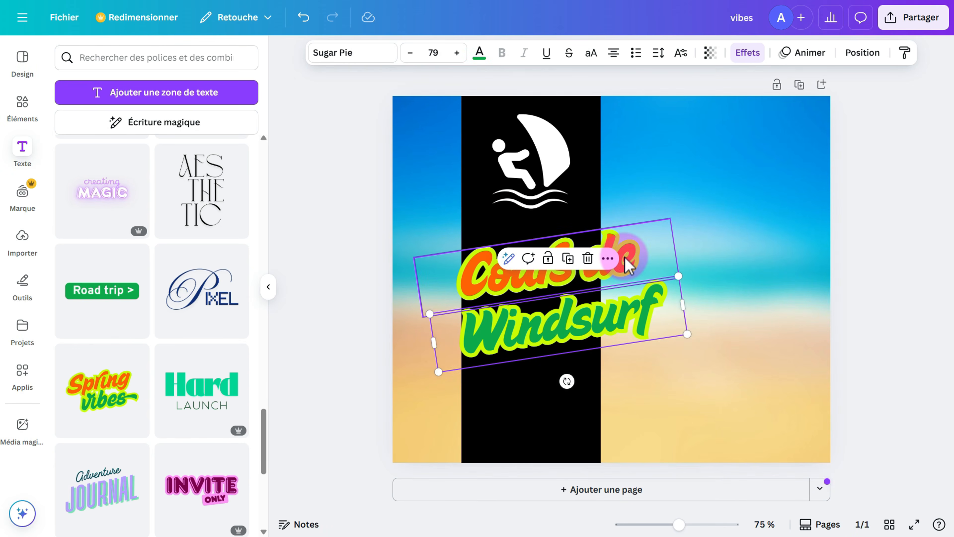
shift+click(629, 264)
click(619, 323)
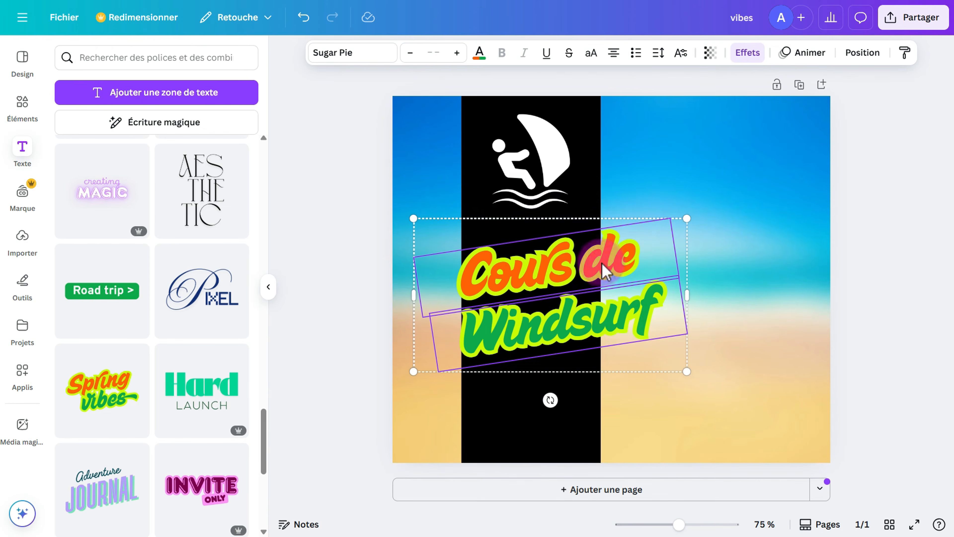
click(555, 268)
click(520, 192)
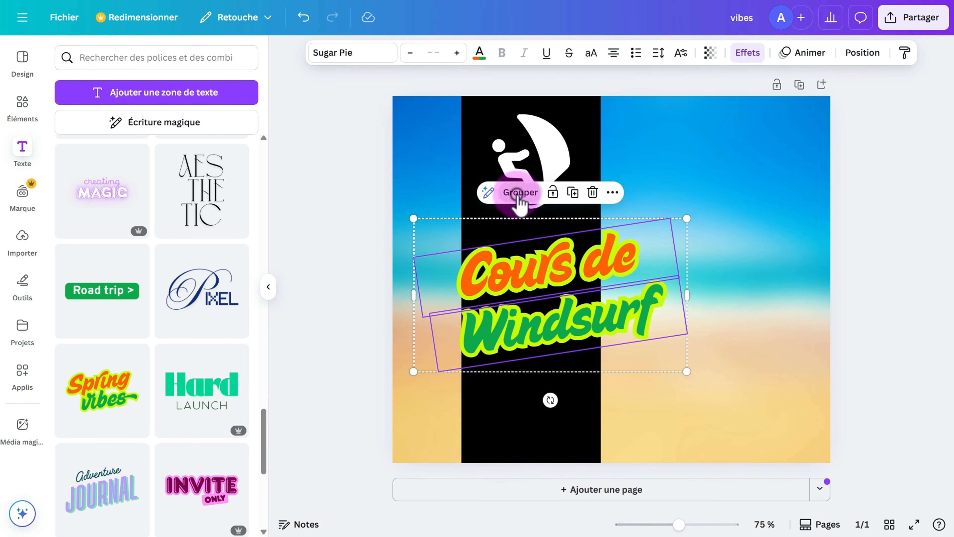
click(538, 293)
mouse_move(538, 293)
mouse_down()
mouse_move(726, 297)
mouse_move(611, 256)
mouse_move(603, 316)
mouse_move(553, 293)
mouse_move(549, 280)
mouse_up()
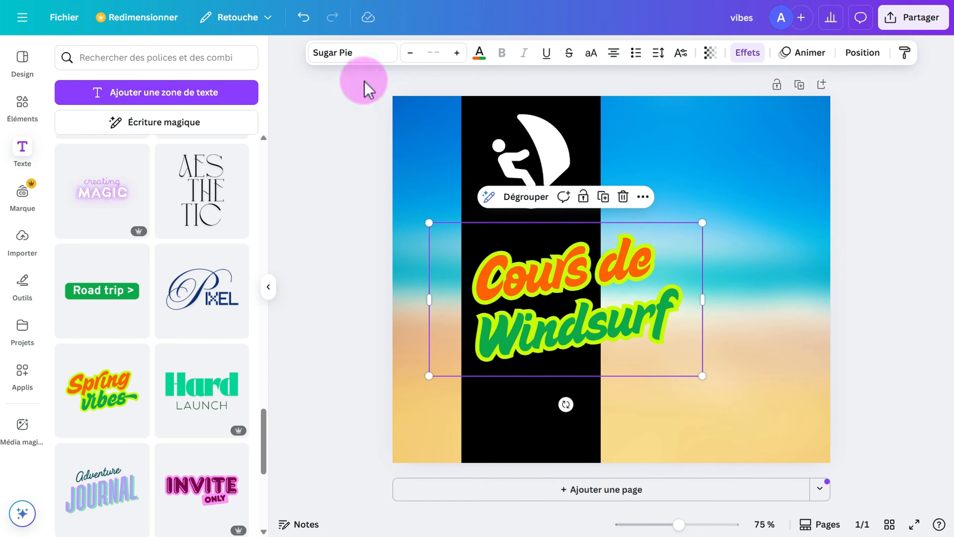
Undo the recent title edits, then redo until the full word 'Windsurf' is back.
click(303, 17)
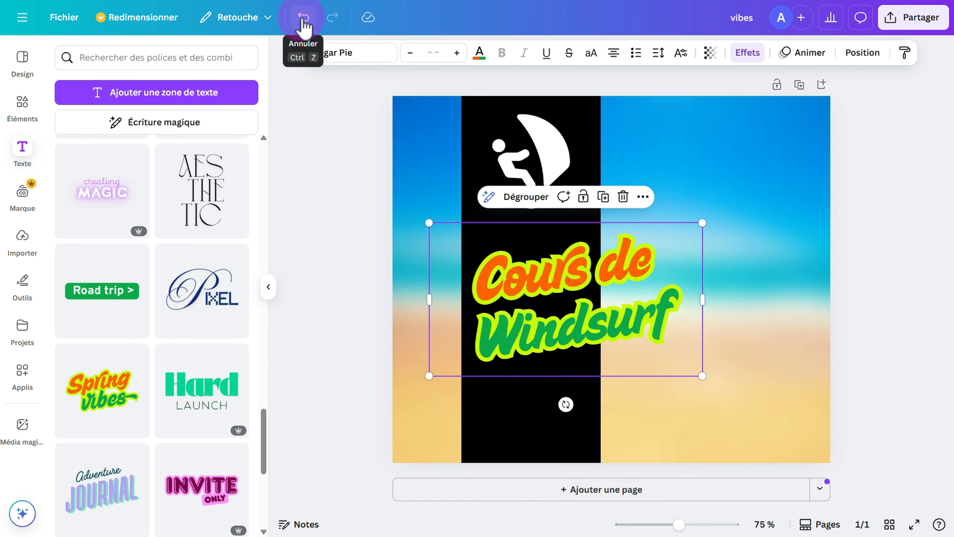
click(304, 18)
click(303, 18)
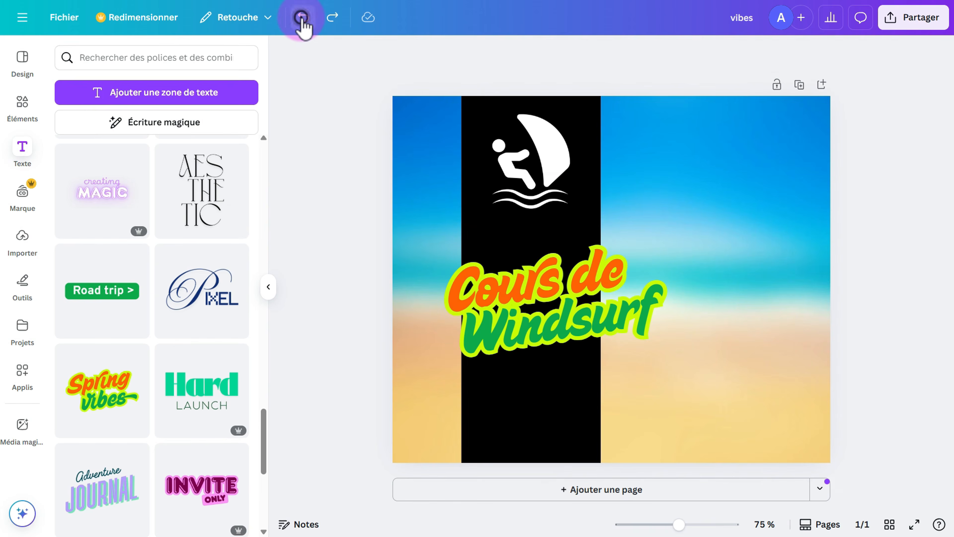
click(303, 18)
click(303, 18)
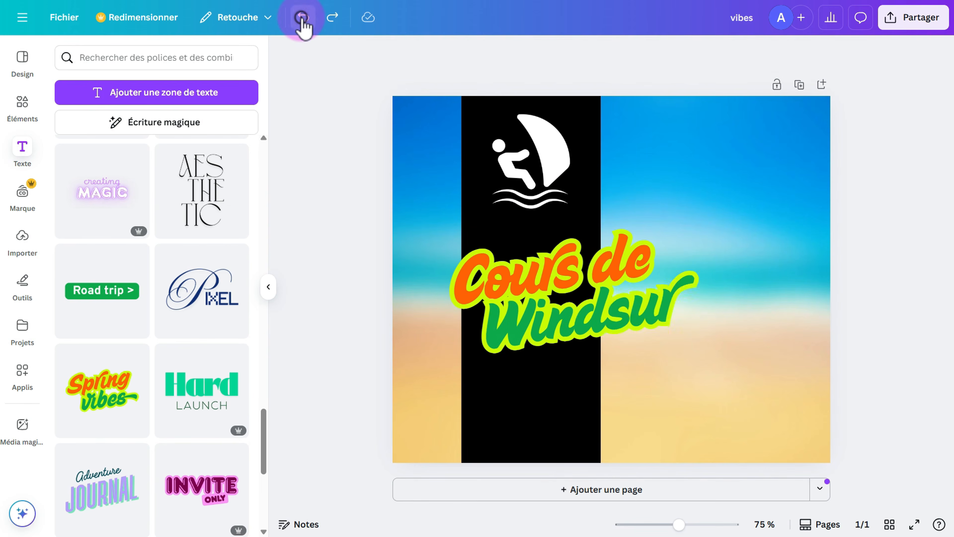
click(303, 18)
click(303, 19)
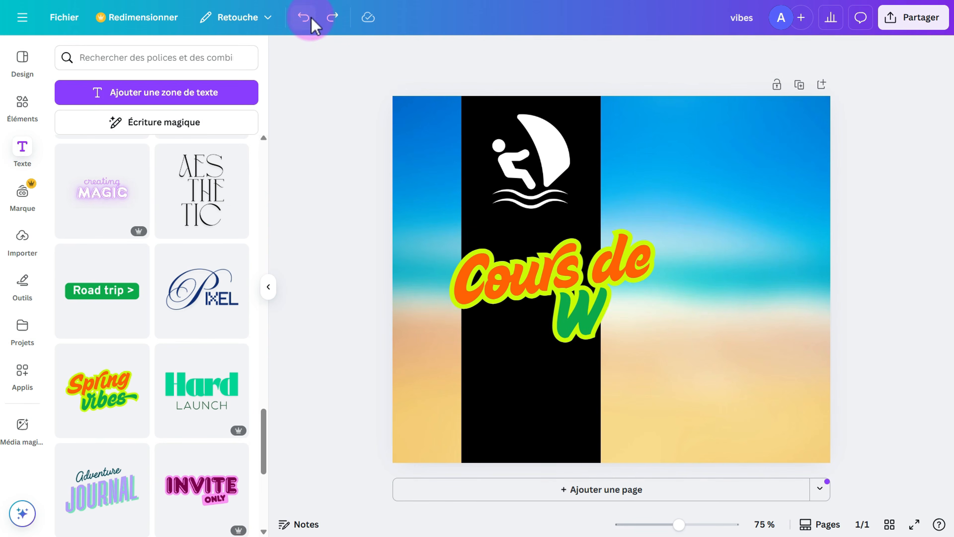
click(332, 17)
click(332, 17)
click(332, 17)
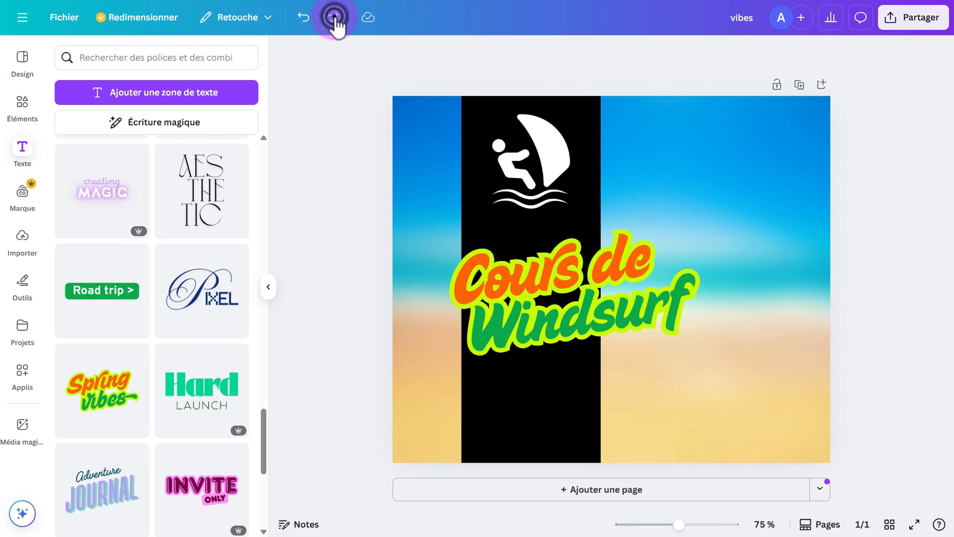
Shrink the 'Cours de Windsurf' title group and shift it onto the black band.
click(610, 281)
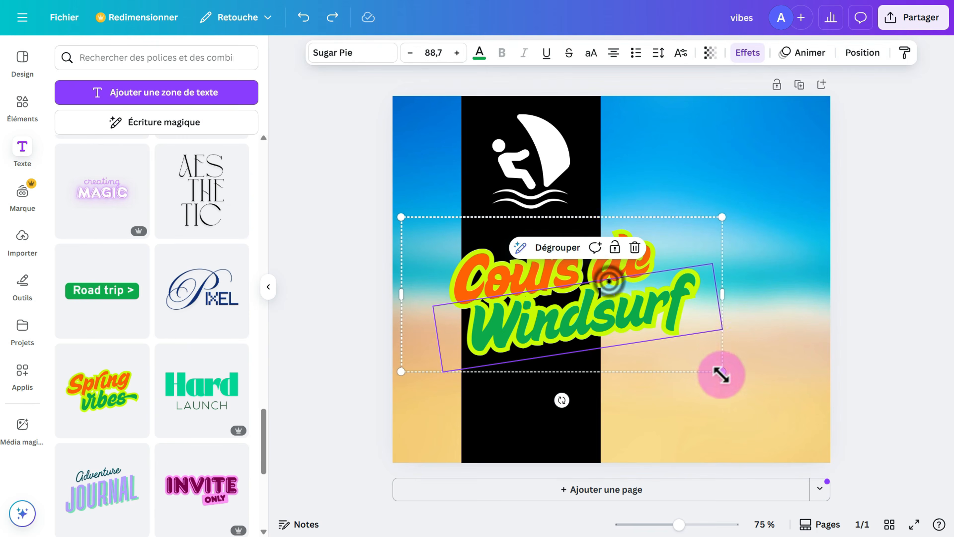
drag(720, 372, 641, 330)
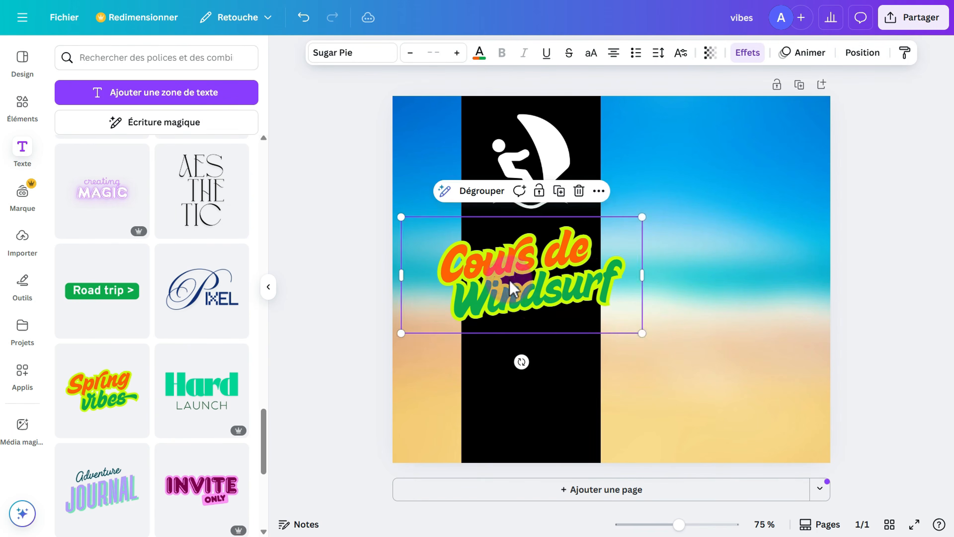
drag(508, 274, 531, 282)
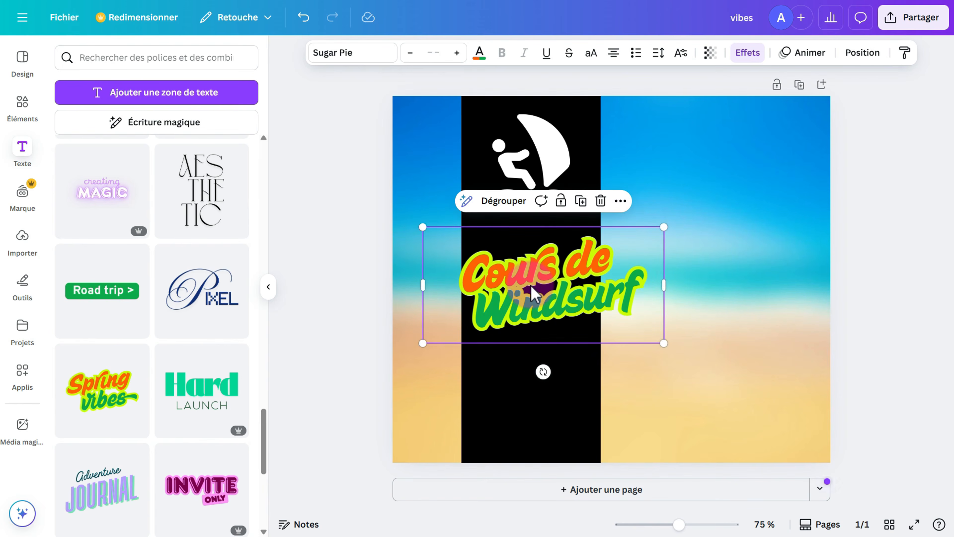
Show the layers list via Calque > Afficher les calques and move the title below the windsurfer icon.
right_click(531, 293)
mouse_move(534, 296)
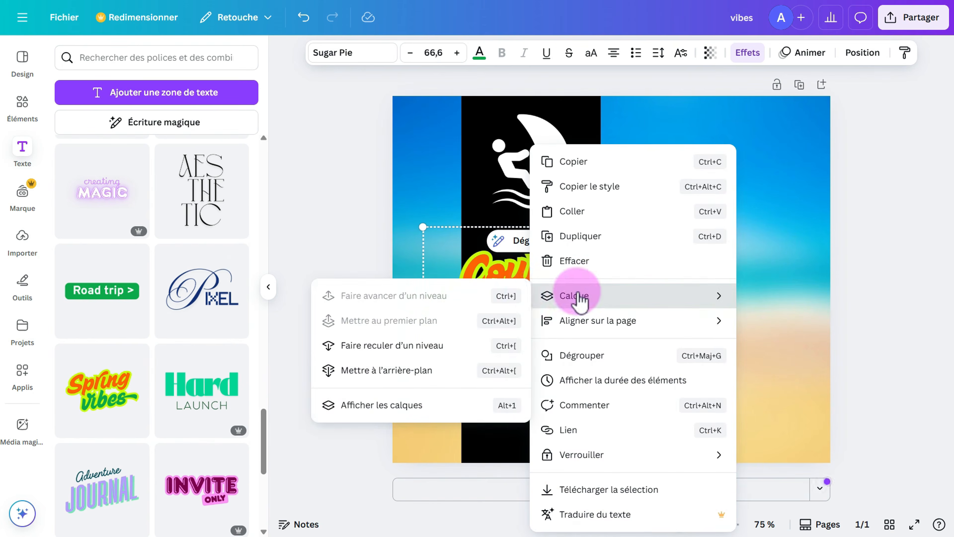
click(407, 413)
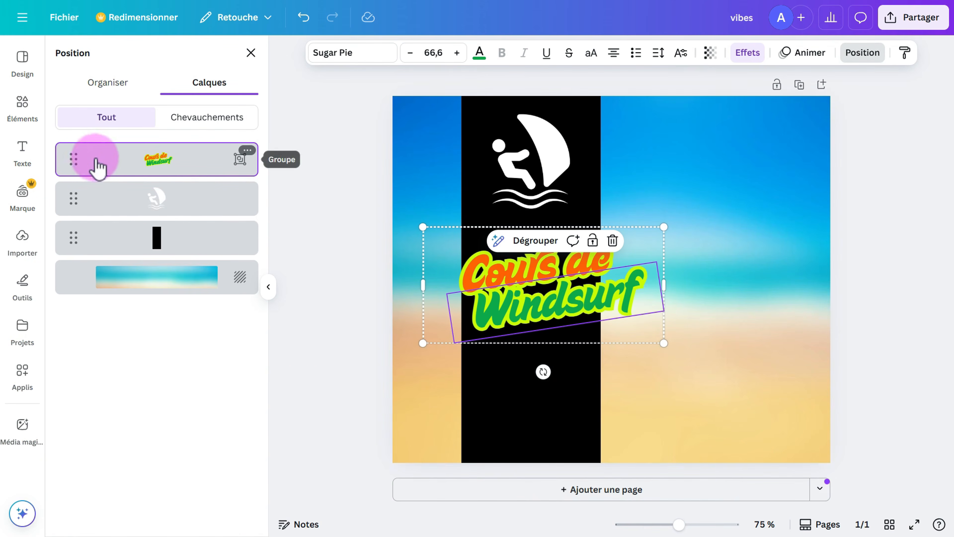
drag(74, 157, 70, 205)
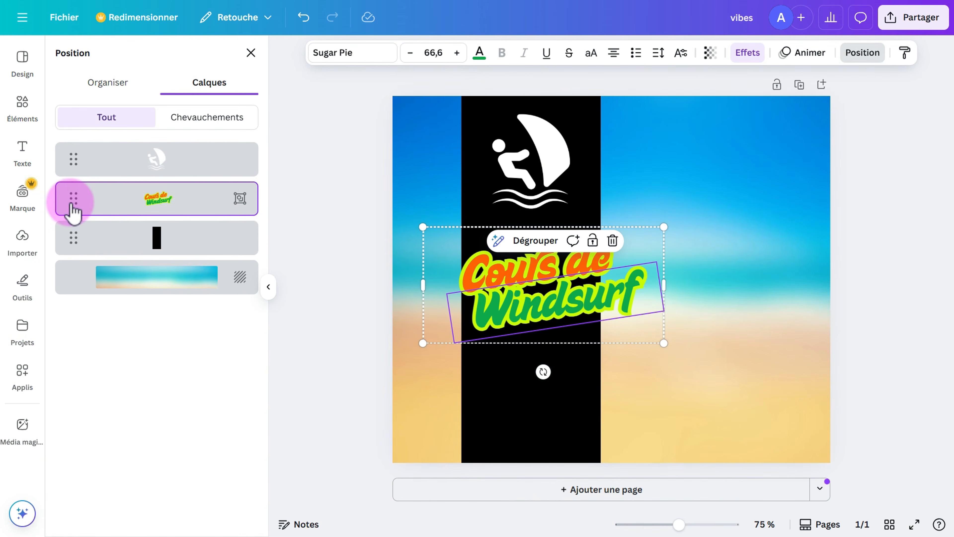
Put the windsurfer icon back on the black band and return the title layer to the top.
drag(530, 159, 637, 300)
drag(564, 190, 528, 153)
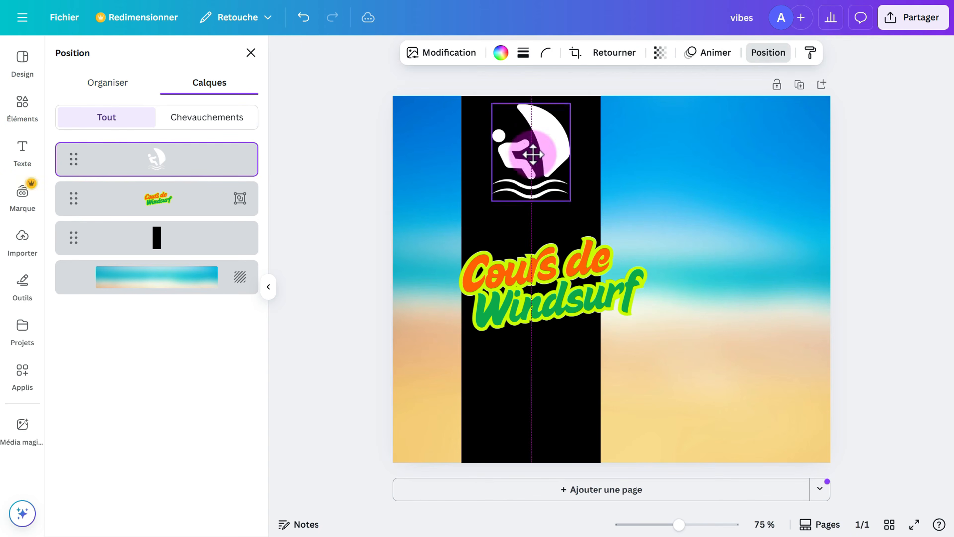
drag(74, 198, 76, 139)
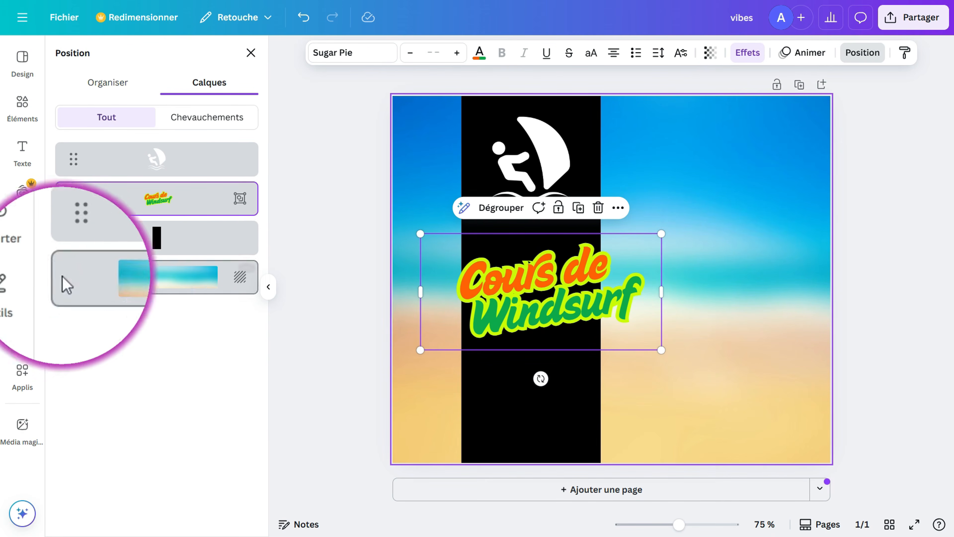
Upload the instructor's portrait JPG and Alpa14-fond-blanc-200pix.png from the Canva folder.
click(23, 250)
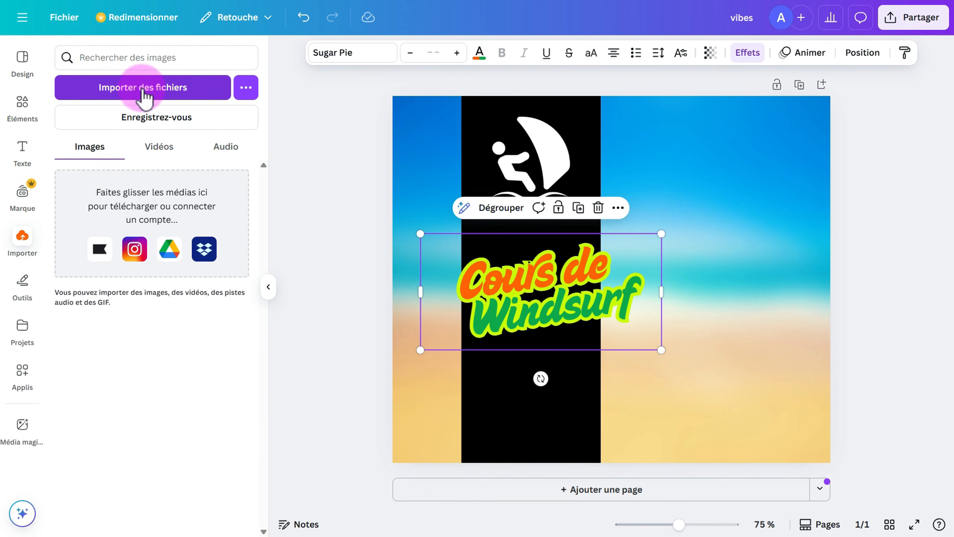
click(142, 88)
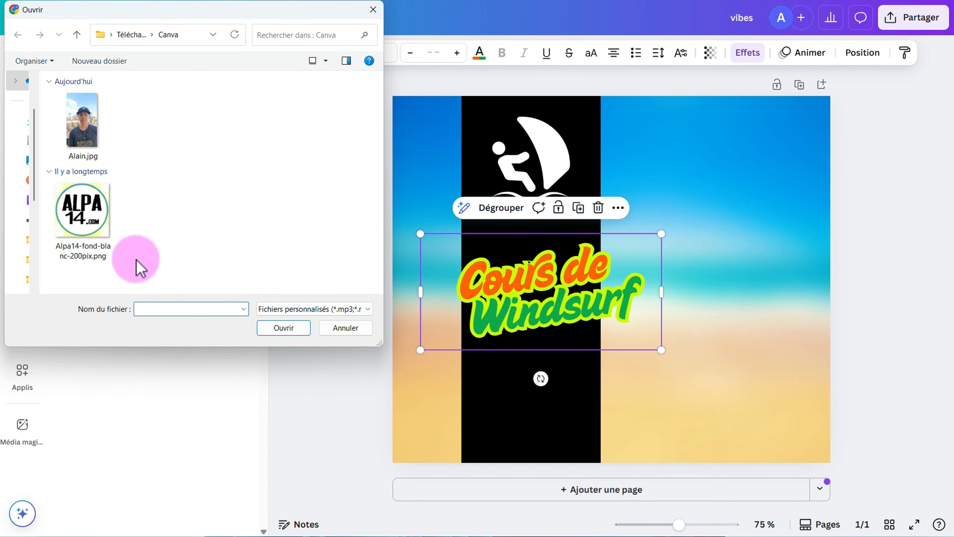
drag(140, 268, 75, 117)
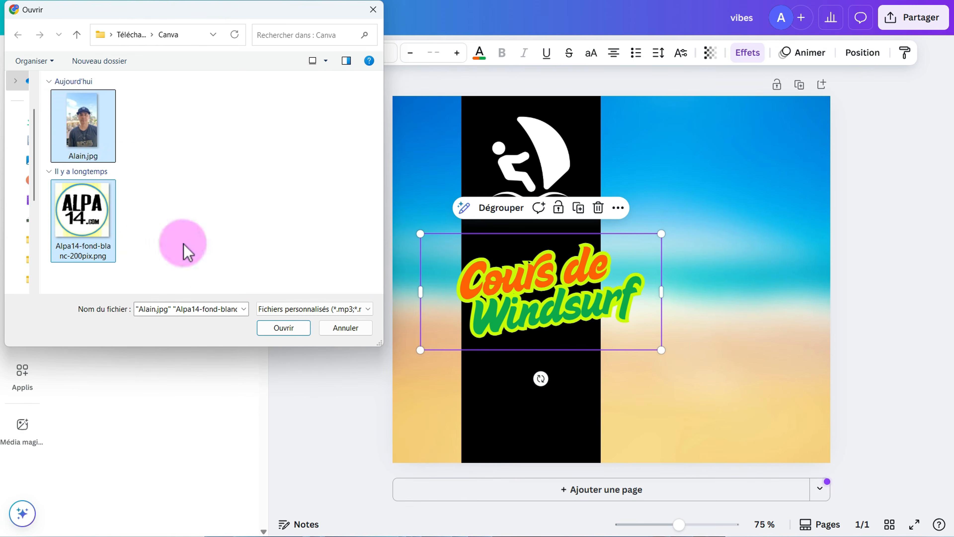
click(276, 334)
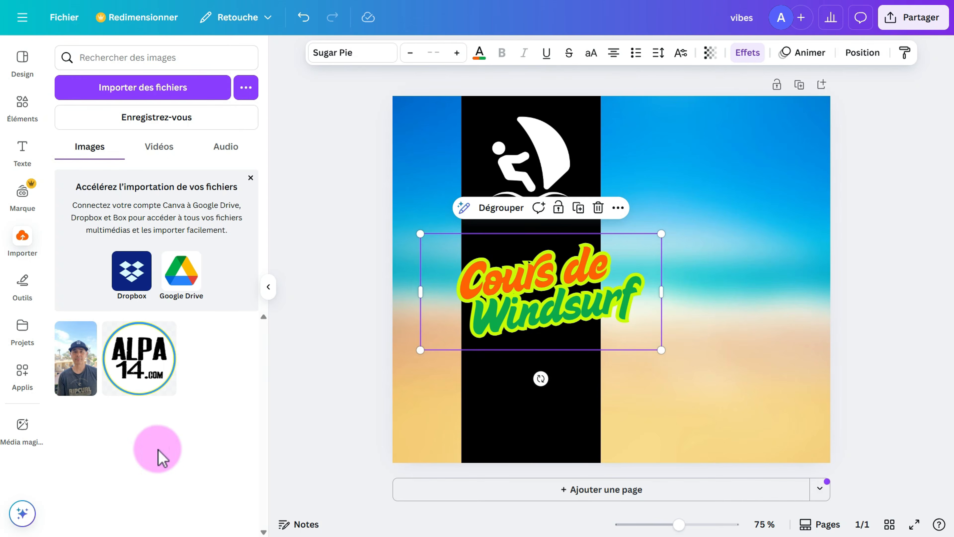
Add the ALPA14 logo, shrink it to about 112 px, and place it in the bottom-left corner.
click(165, 436)
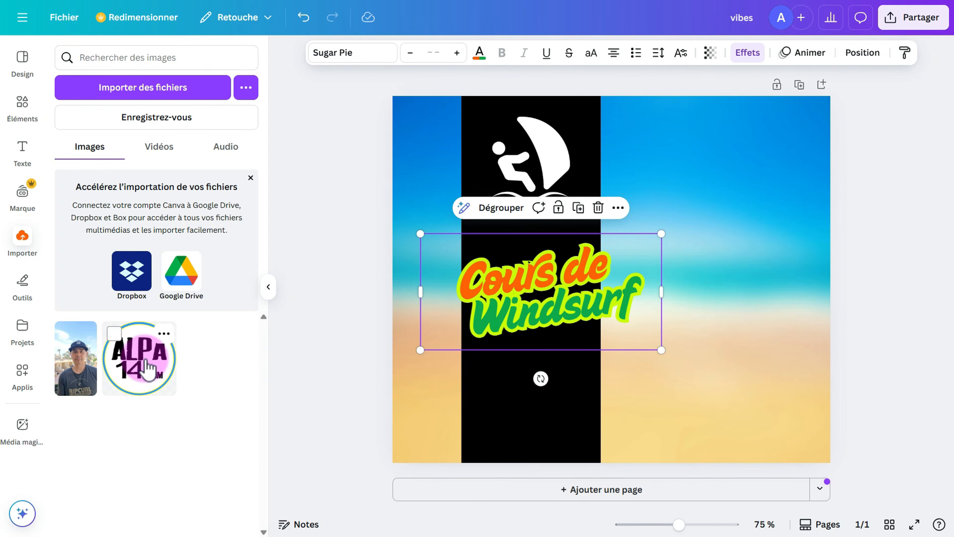
click(149, 368)
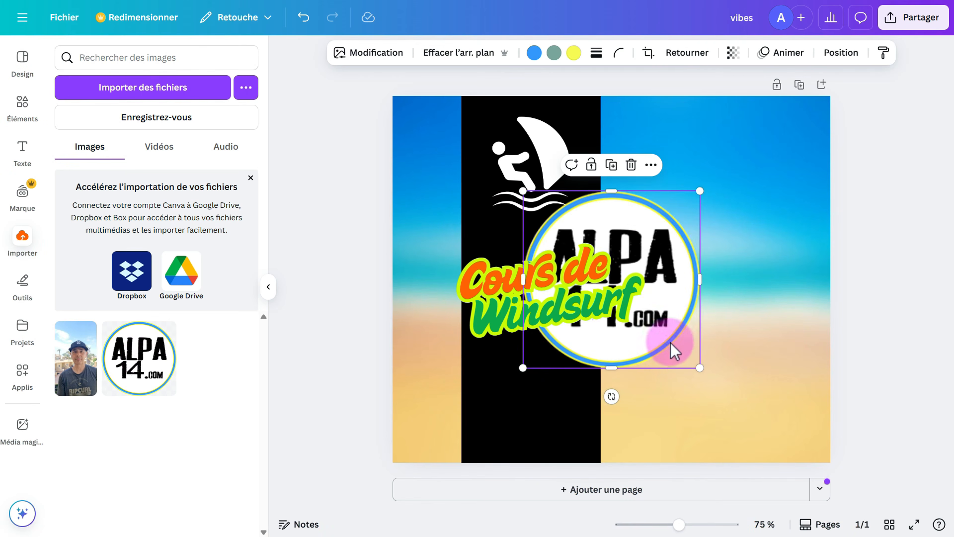
drag(677, 345, 749, 403)
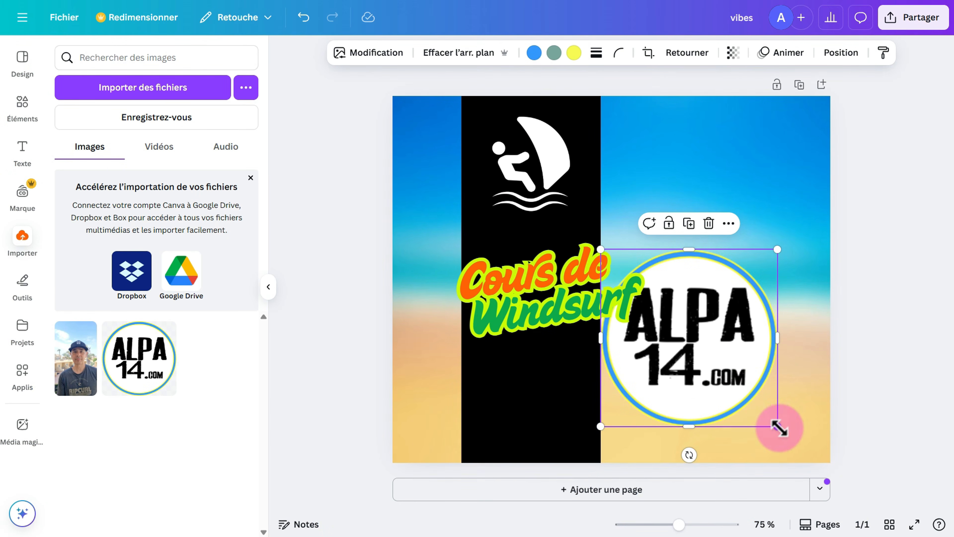
drag(779, 428, 677, 326)
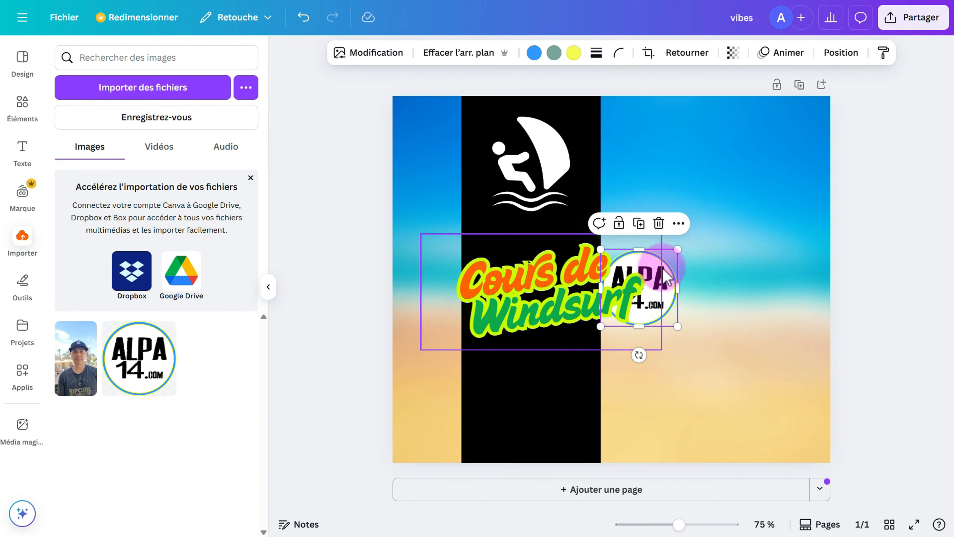
drag(667, 279, 765, 355)
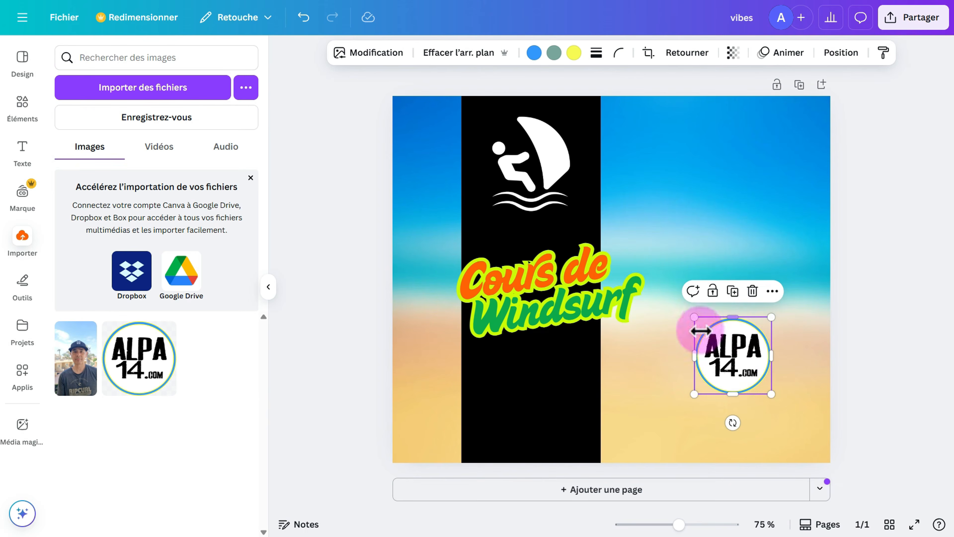
drag(772, 394, 745, 368)
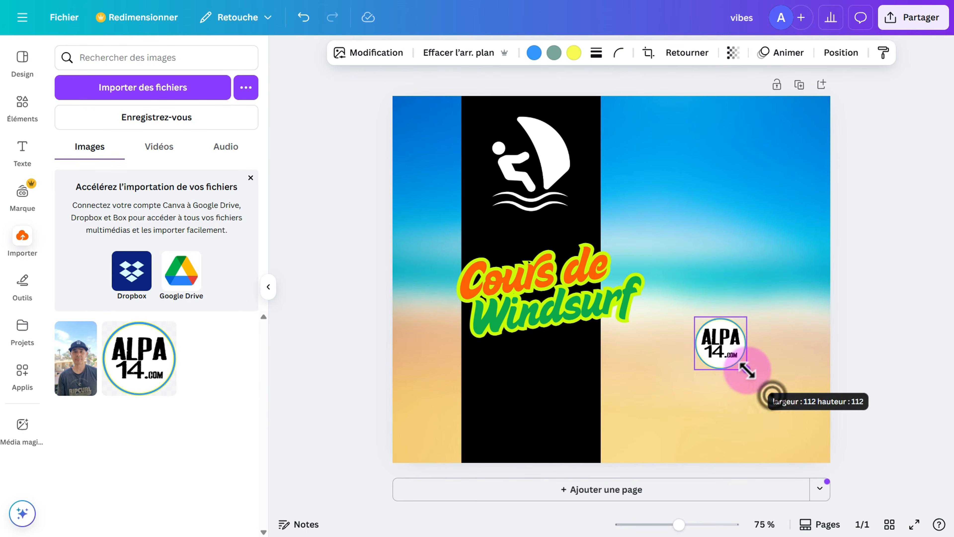
drag(721, 337, 429, 413)
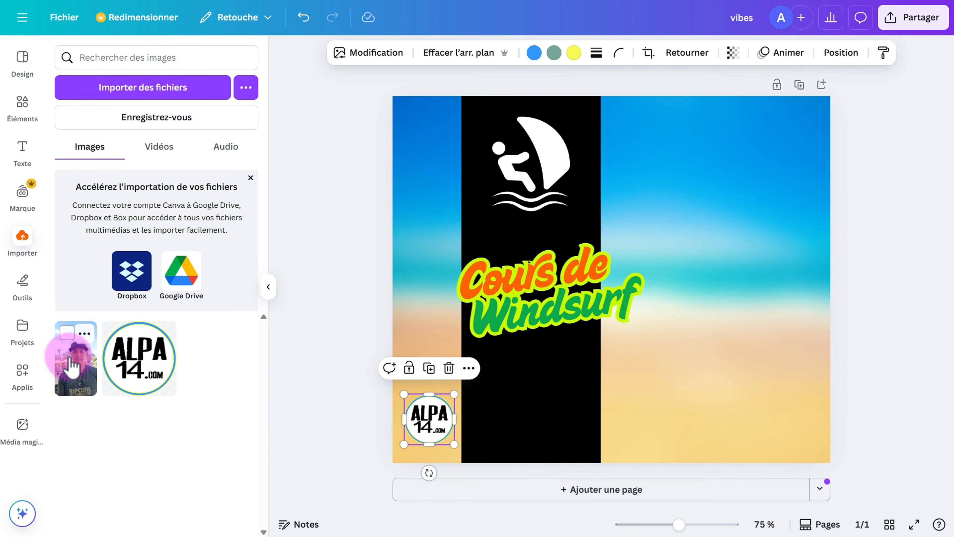
Add the instructor photo on the right side and enlarge it to the top and bottom edges.
click(75, 364)
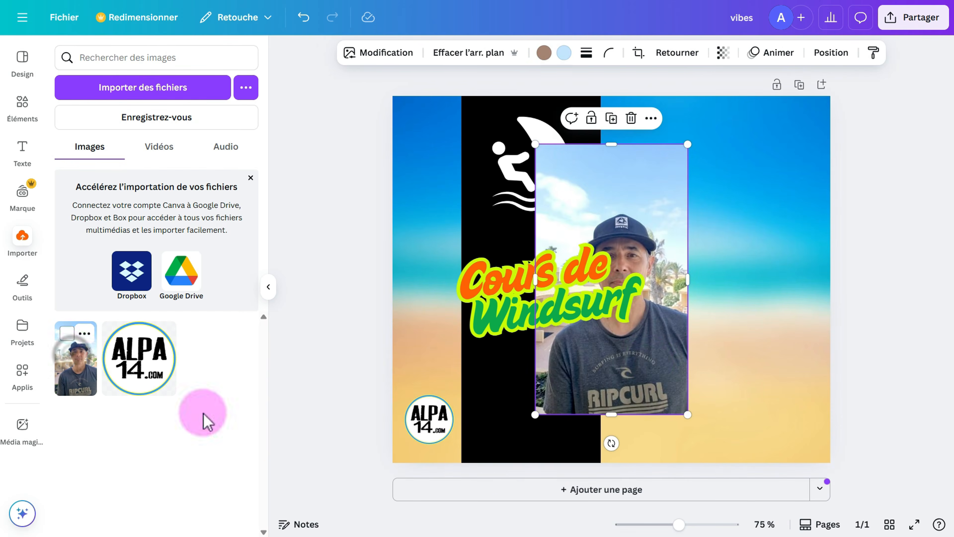
drag(646, 372, 750, 345)
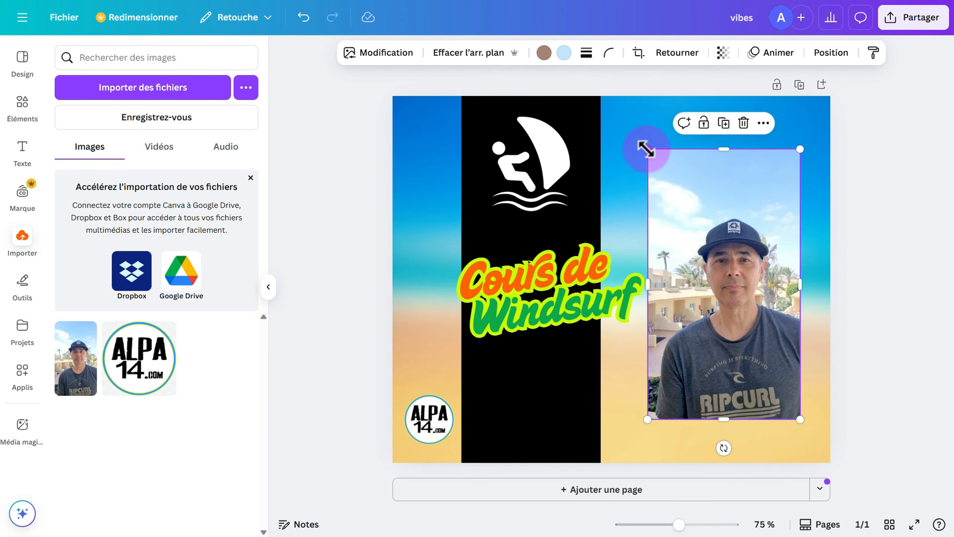
drag(646, 150, 618, 96)
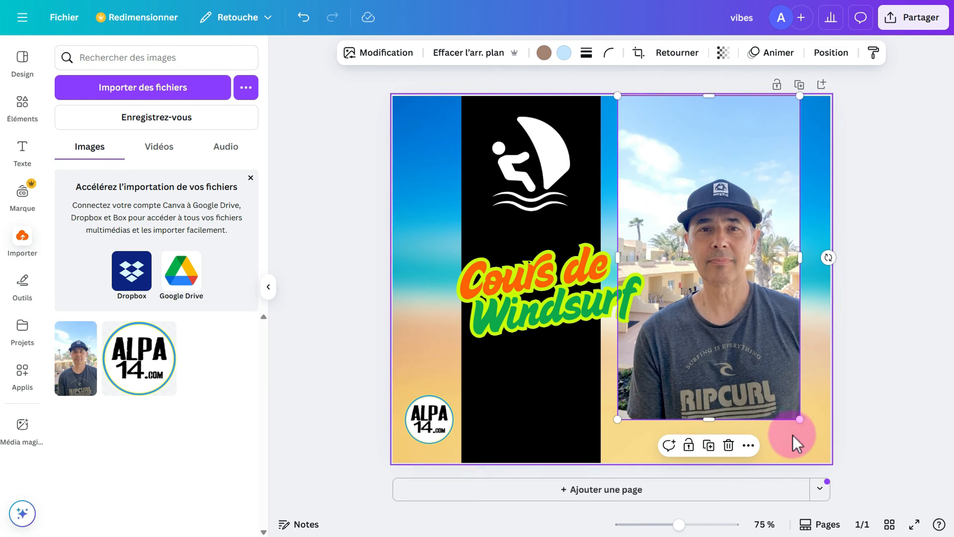
drag(800, 423, 821, 460)
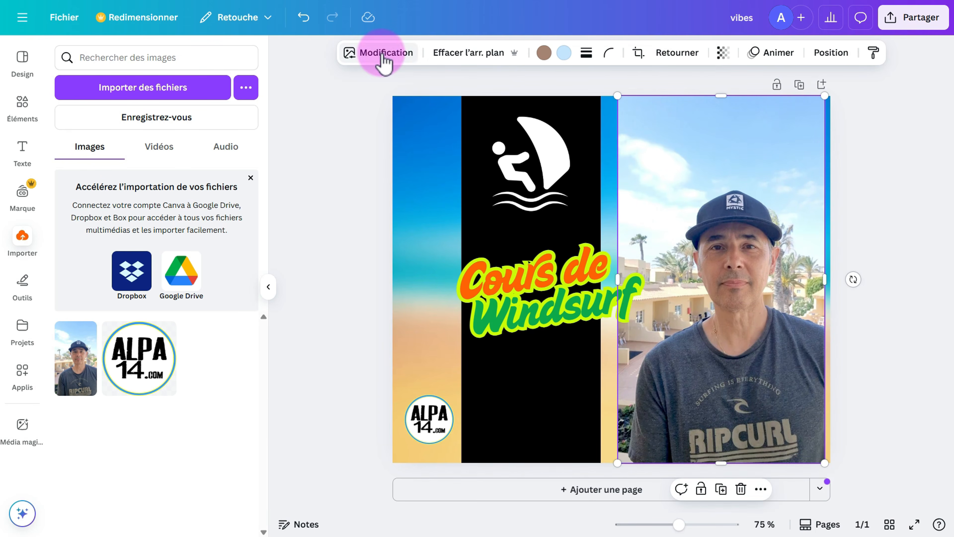
Browse the Studio magique photo tools and open Gomme magique on the instructor photo.
click(381, 55)
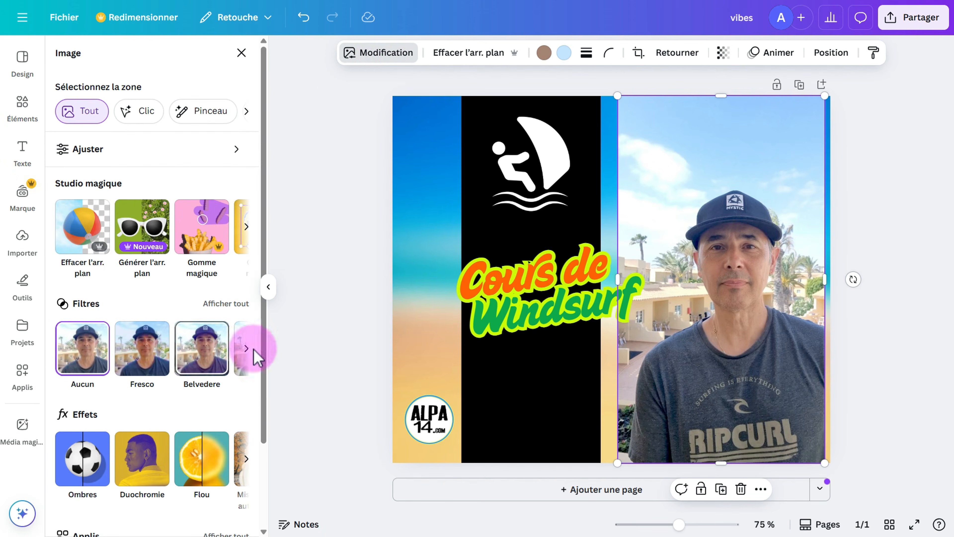
scroll(270, 320, down, 2)
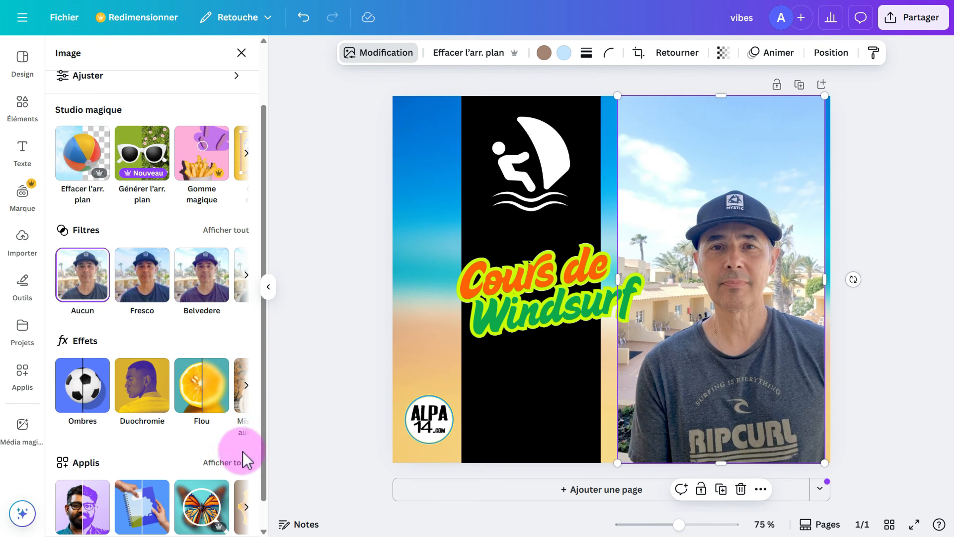
drag(271, 463, 260, 494)
click(85, 512)
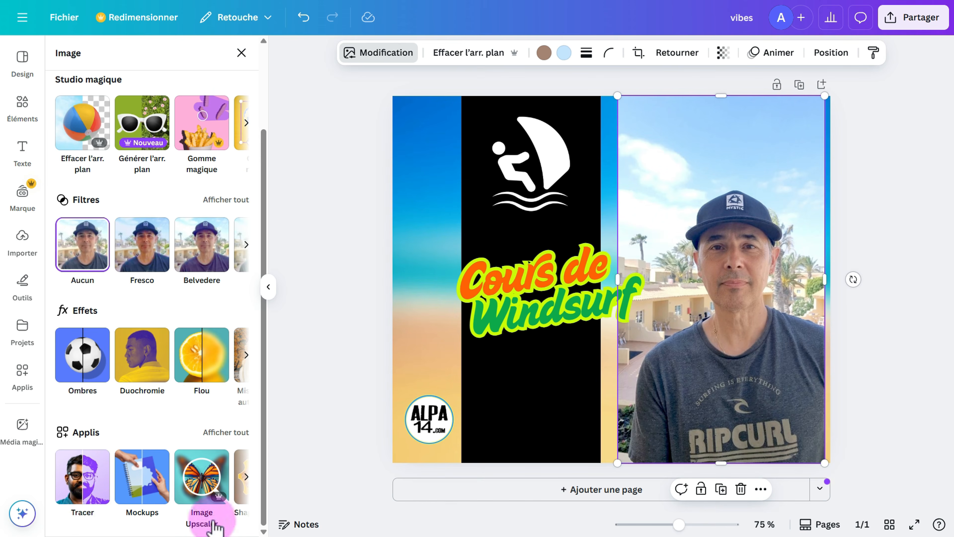
click(191, 502)
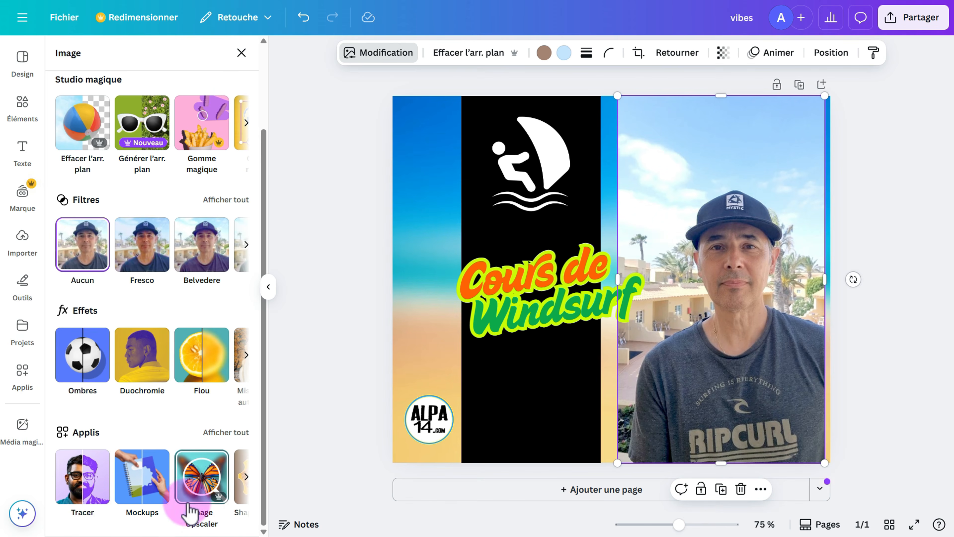
click(264, 484)
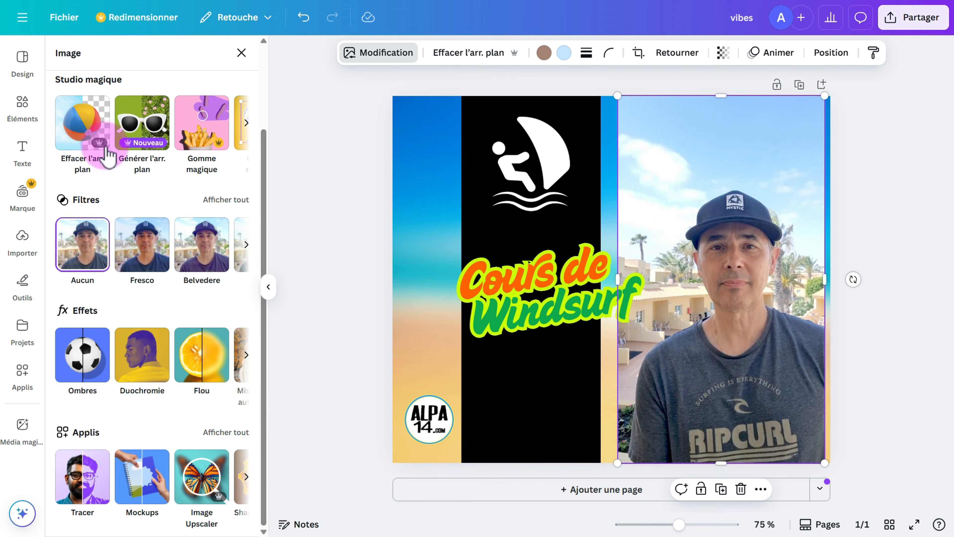
click(79, 131)
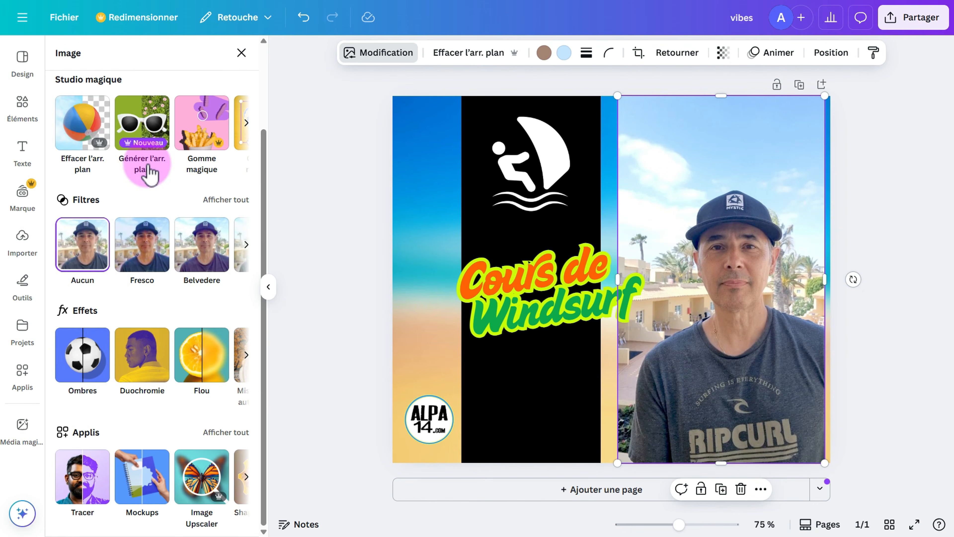
click(245, 123)
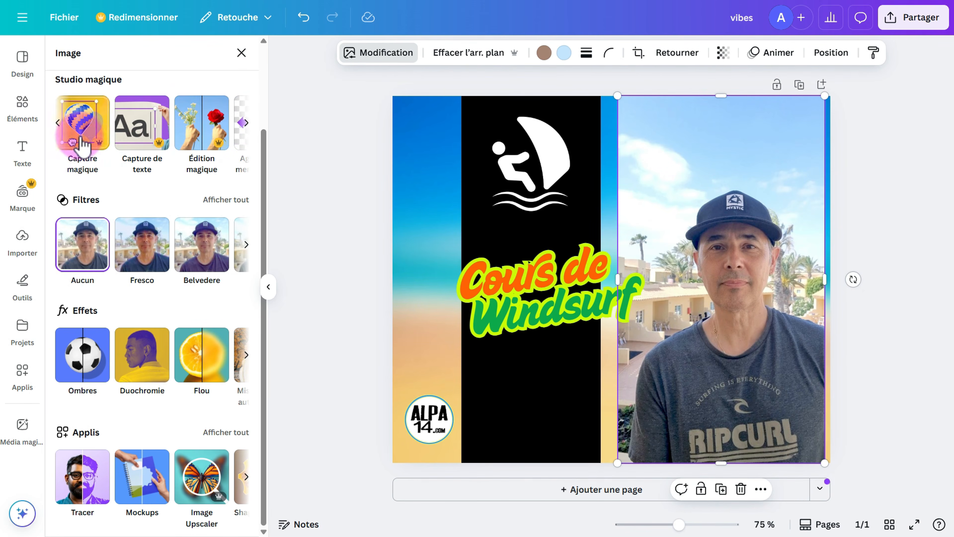
click(58, 123)
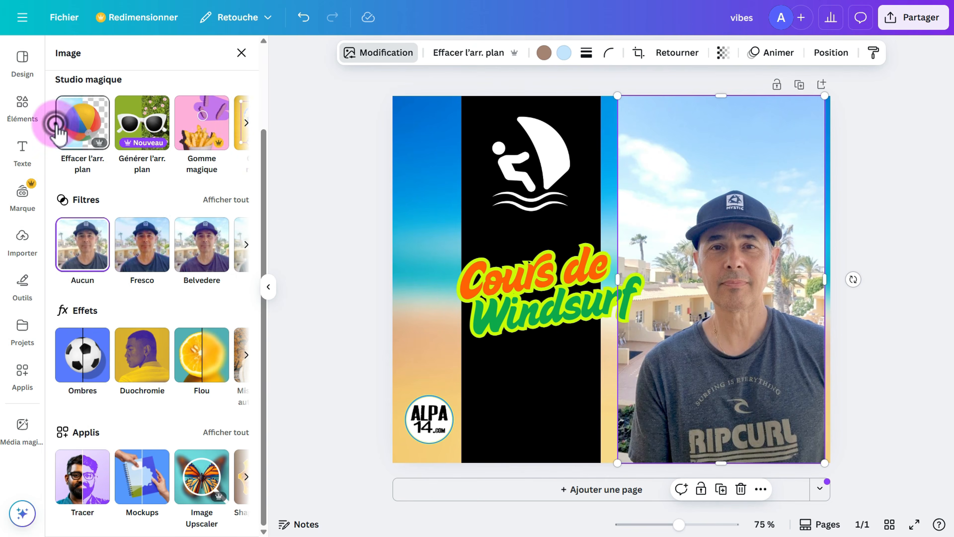
click(203, 129)
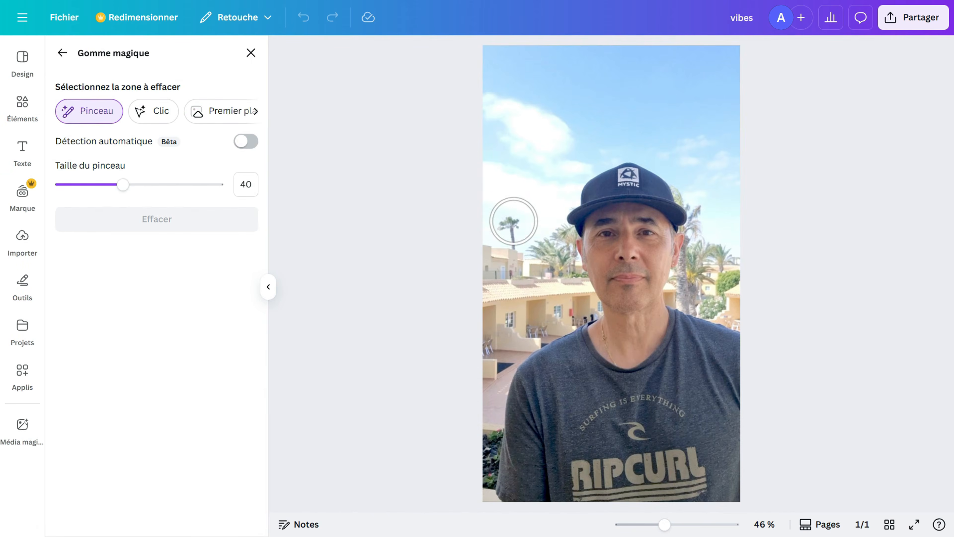
Erase the palm tree beside the instructor's head, then the cap logo with brush size 21.
drag(514, 223, 516, 230)
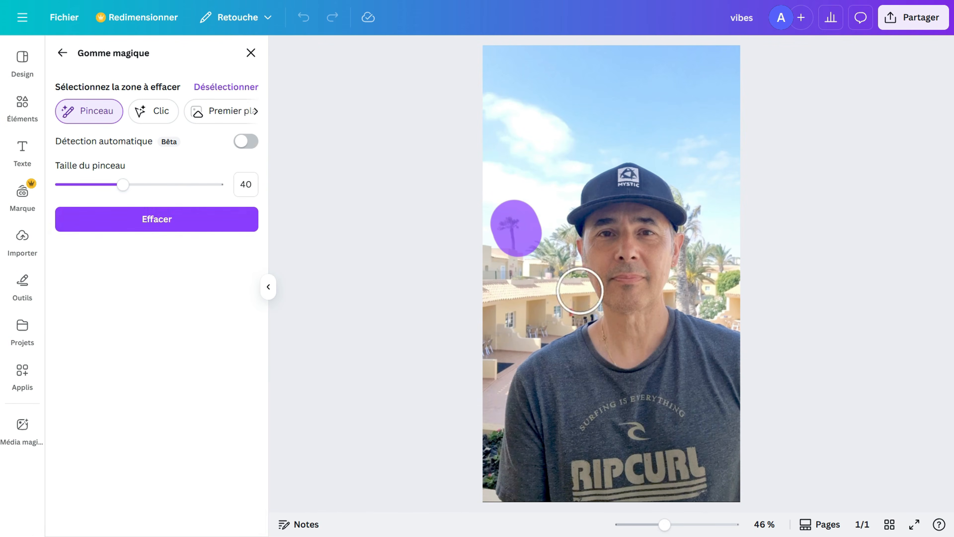
click(153, 218)
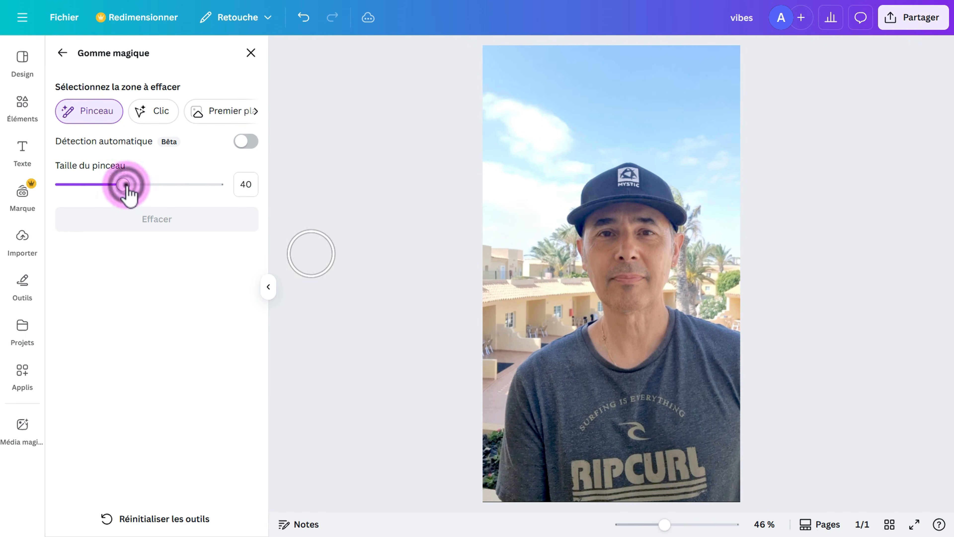
drag(126, 186, 92, 186)
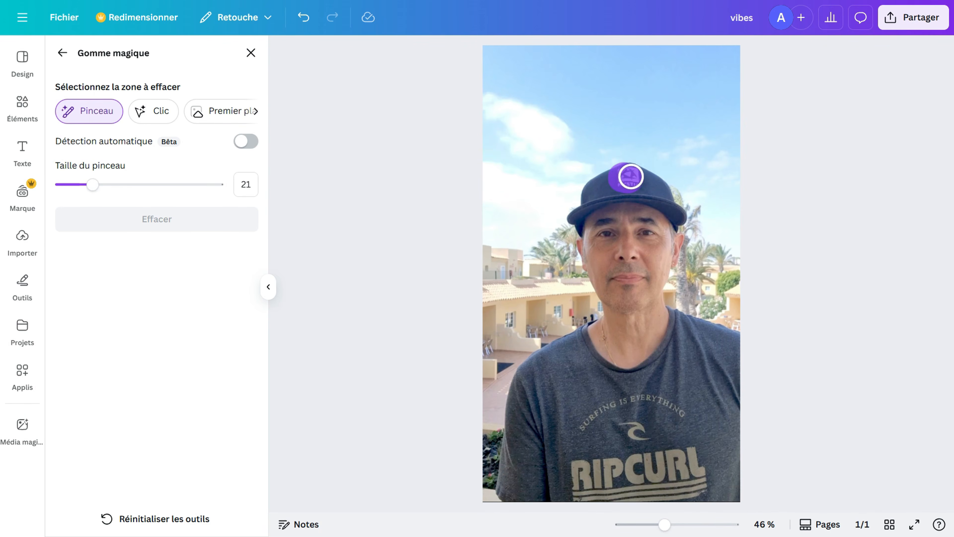
click(183, 224)
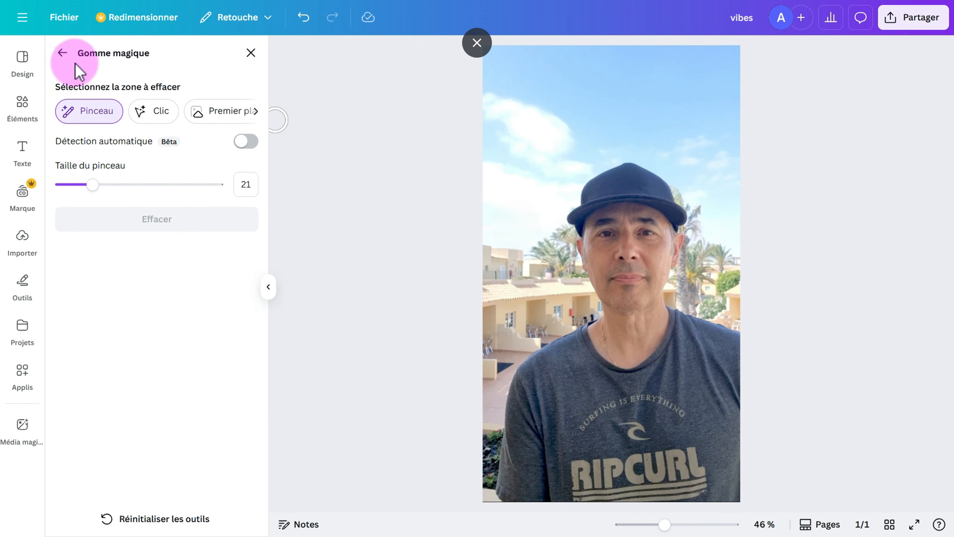
click(64, 53)
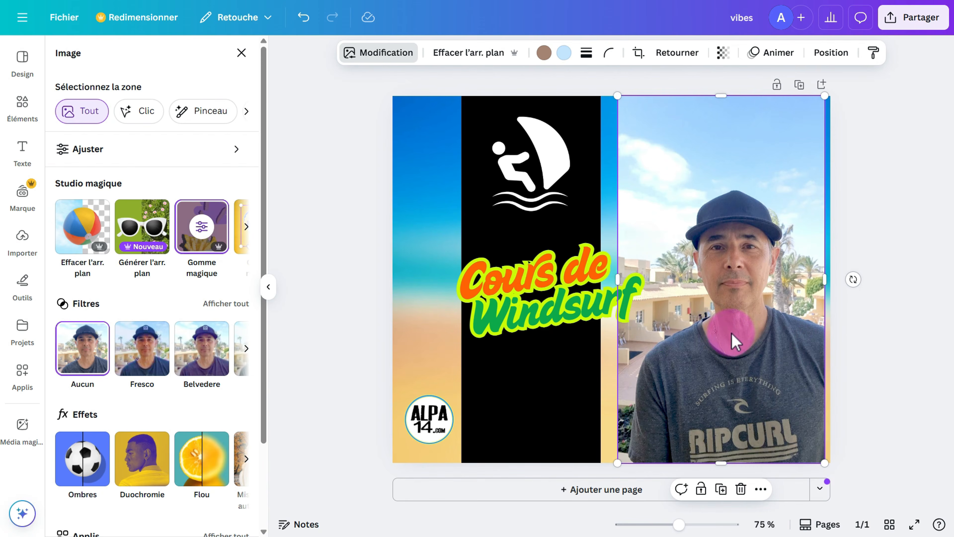
Remove the instructor photo's background with Effacer l'arr. plan.
drag(716, 288, 725, 306)
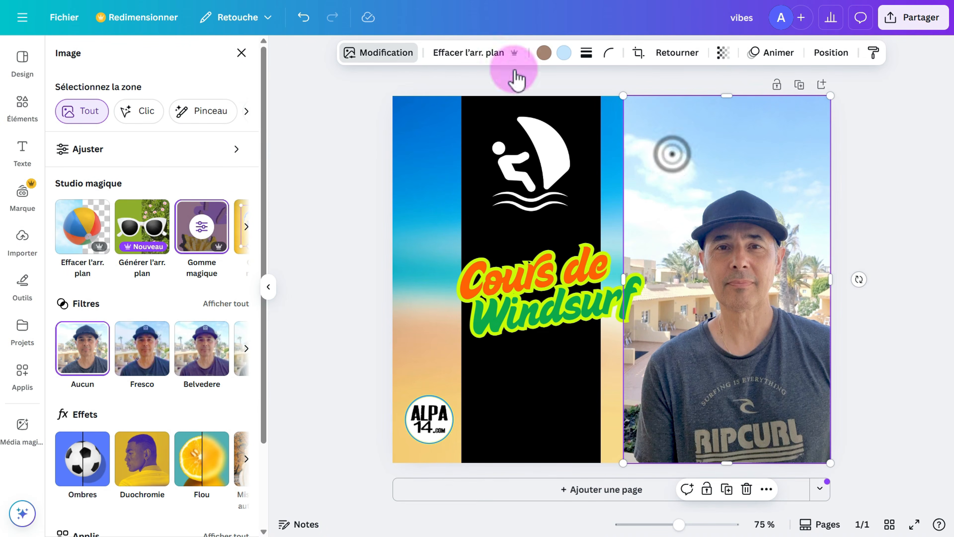
click(471, 53)
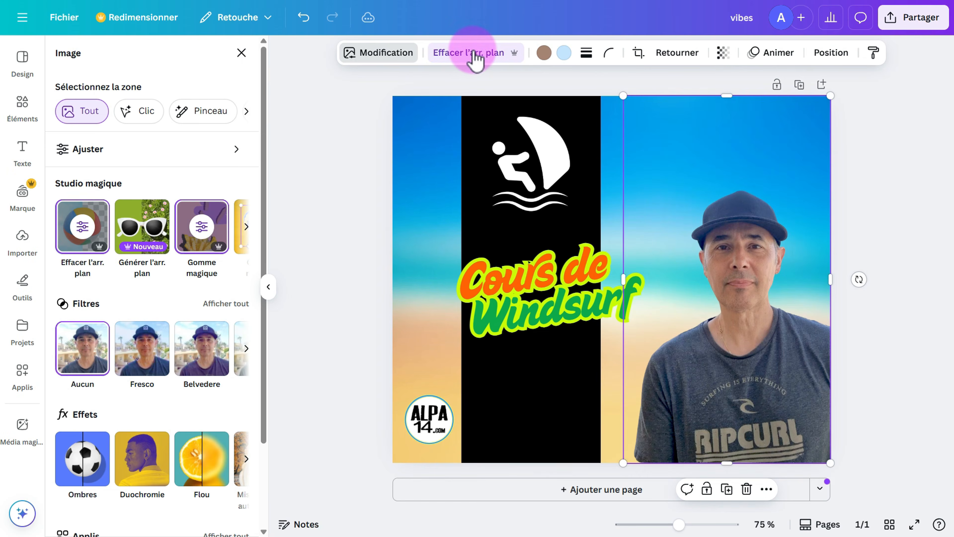
drag(627, 97, 514, 58)
Enlarge the instructor cut-out and raise it over the beach on the right.
click(713, 222)
drag(712, 221, 725, 339)
click(595, 140)
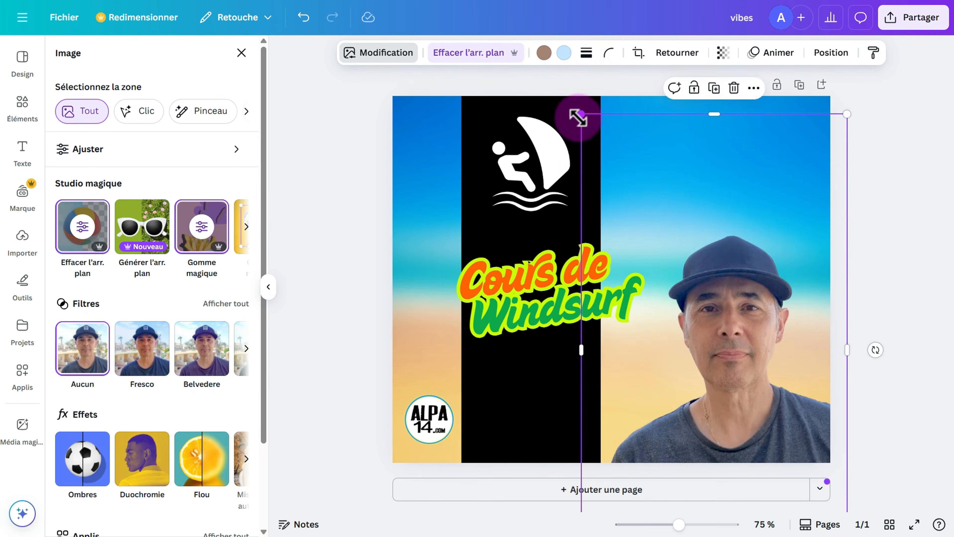
drag(579, 118, 522, 64)
drag(767, 326, 774, 260)
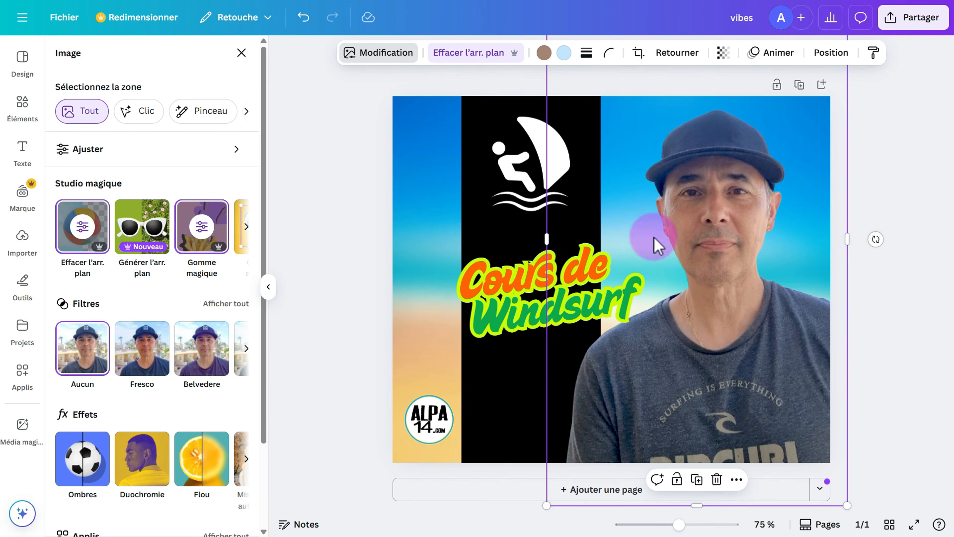
click(381, 53)
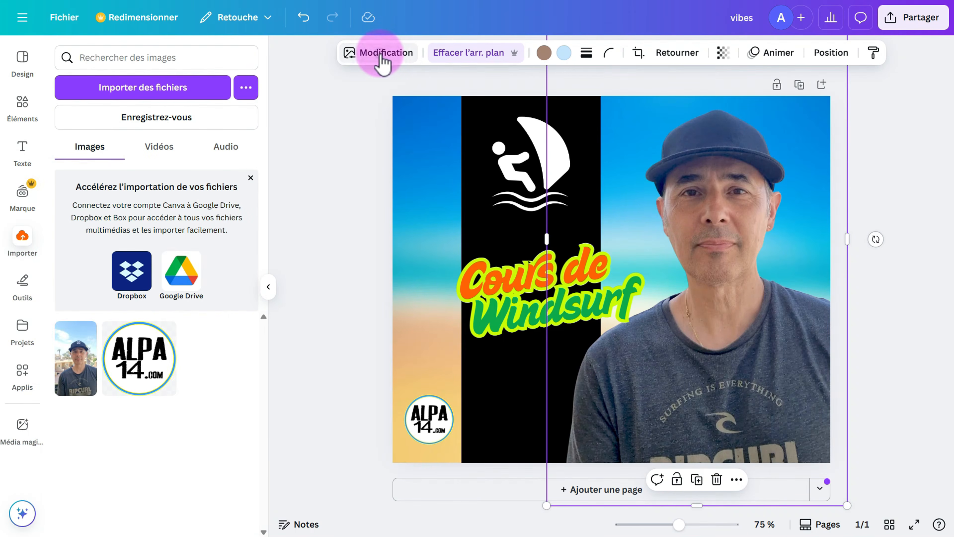
click(381, 53)
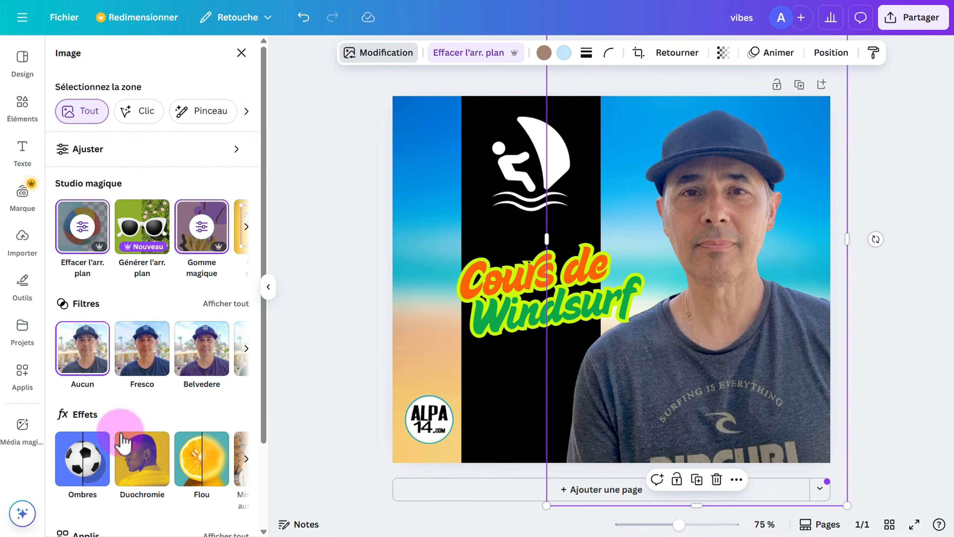
scroll(116, 440, down, 2)
click(86, 410)
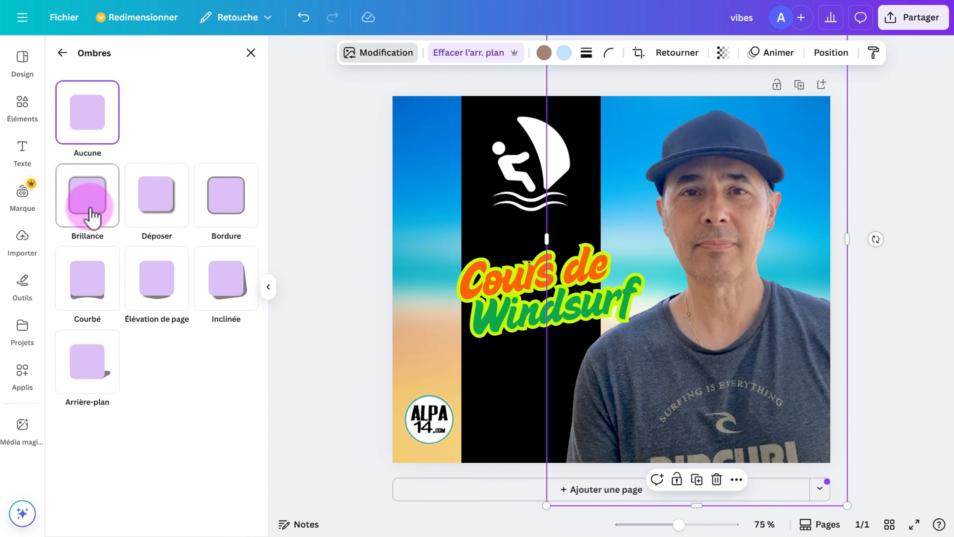
click(169, 202)
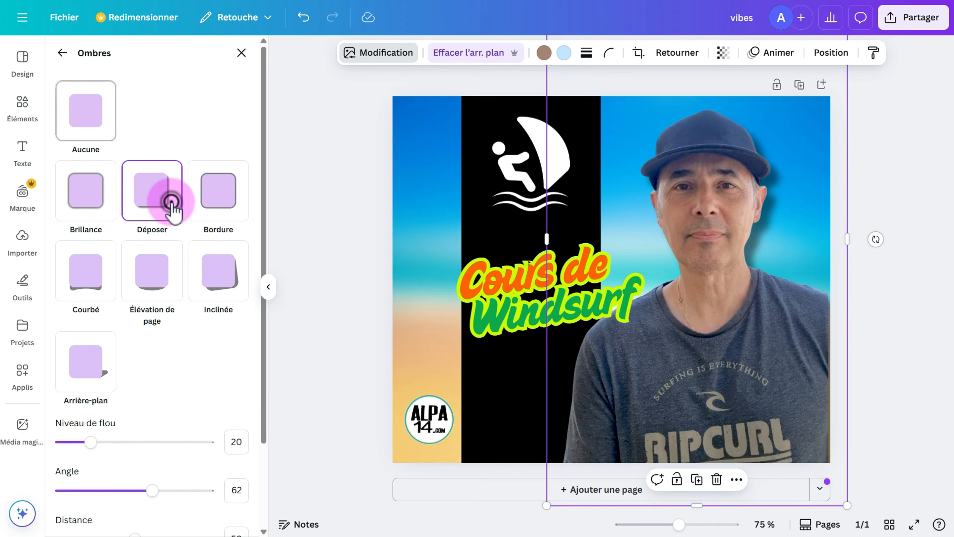
click(705, 311)
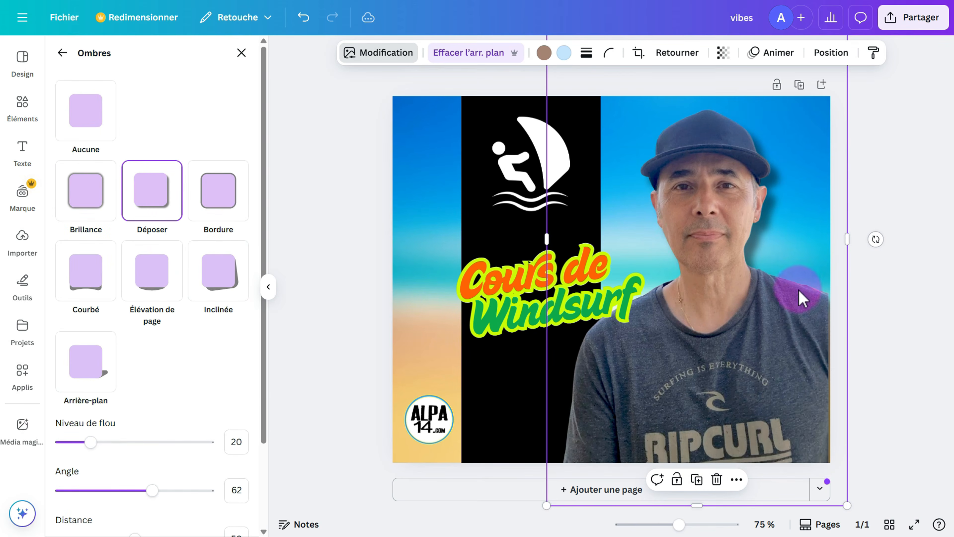
click(222, 190)
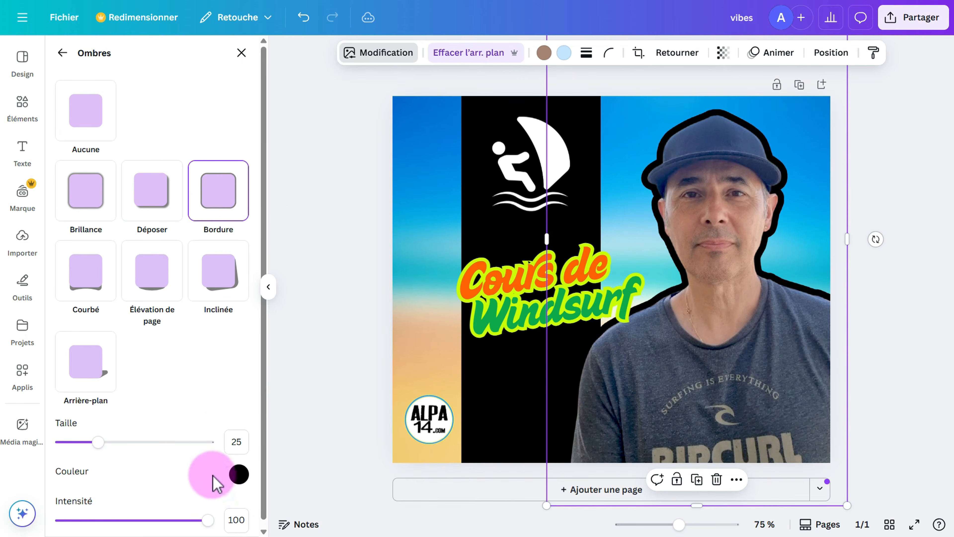
click(239, 475)
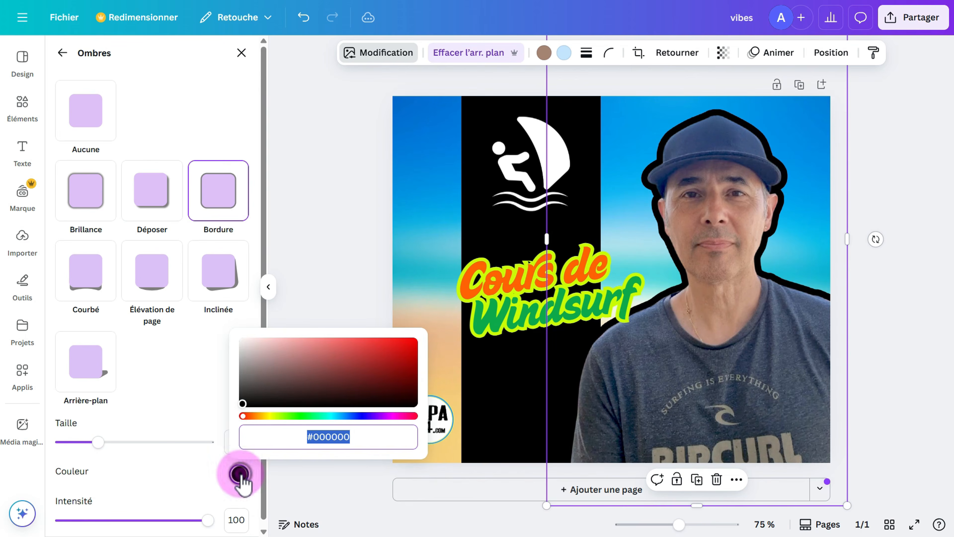
click(244, 341)
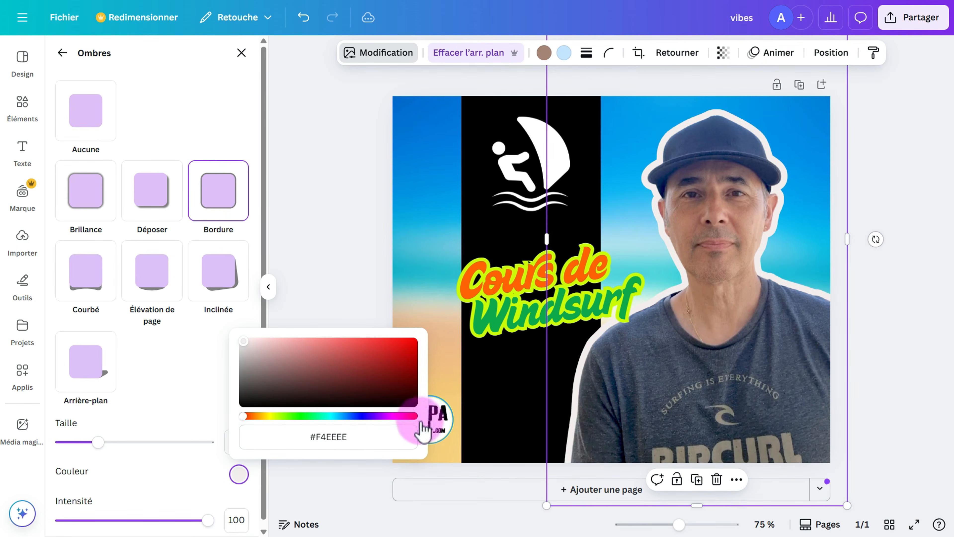
click(319, 479)
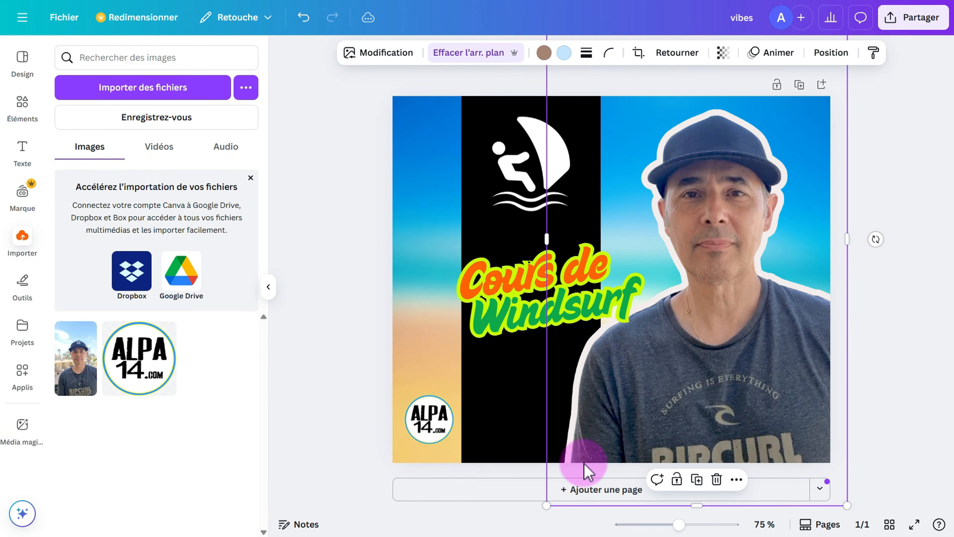
click(303, 17)
click(304, 17)
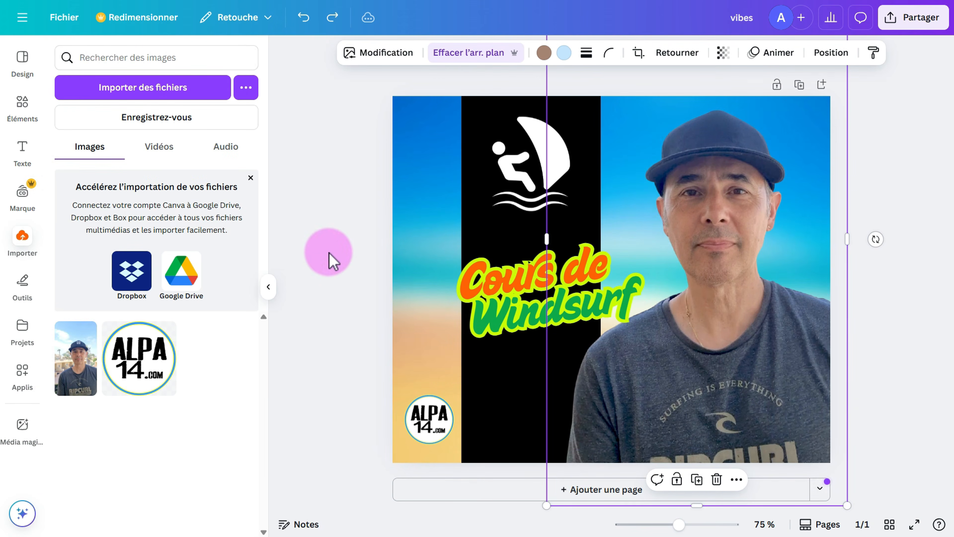
click(328, 252)
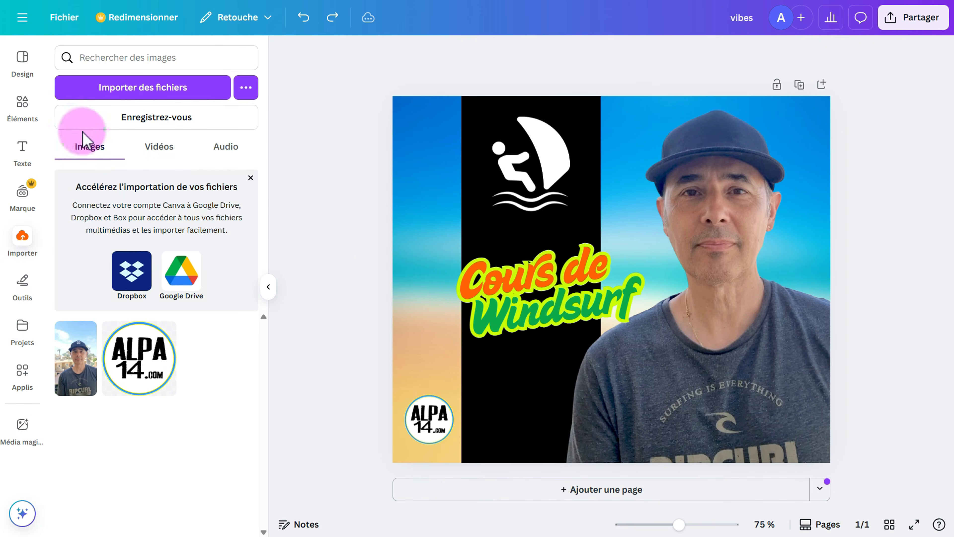
Search elements for 'om' and add the diagonal soft shadow illustration to the design.
click(24, 108)
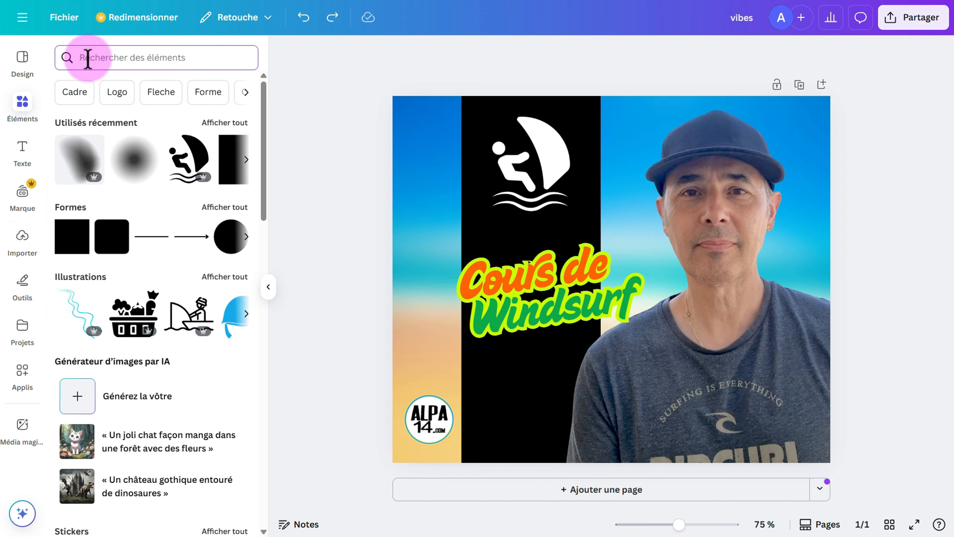
click(87, 58)
text(ombre)
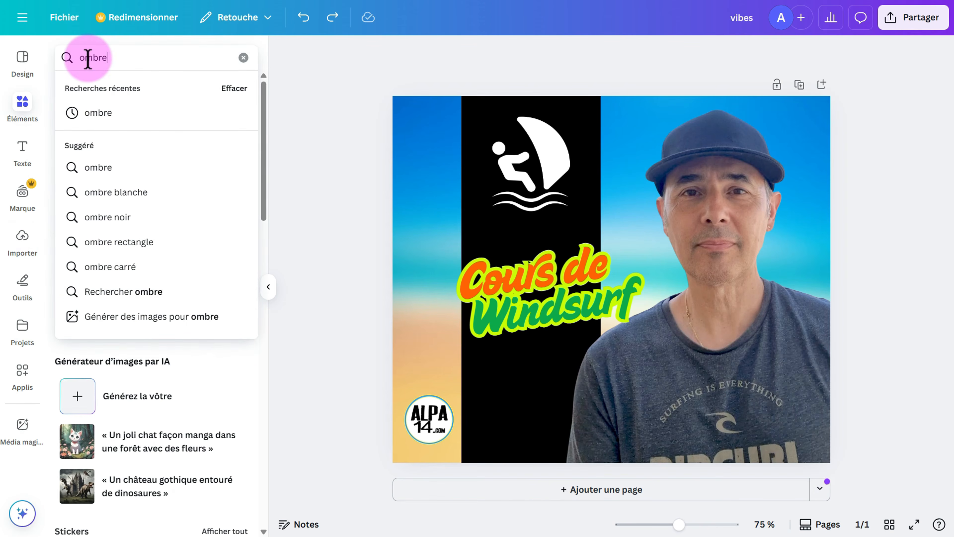
key(Return)
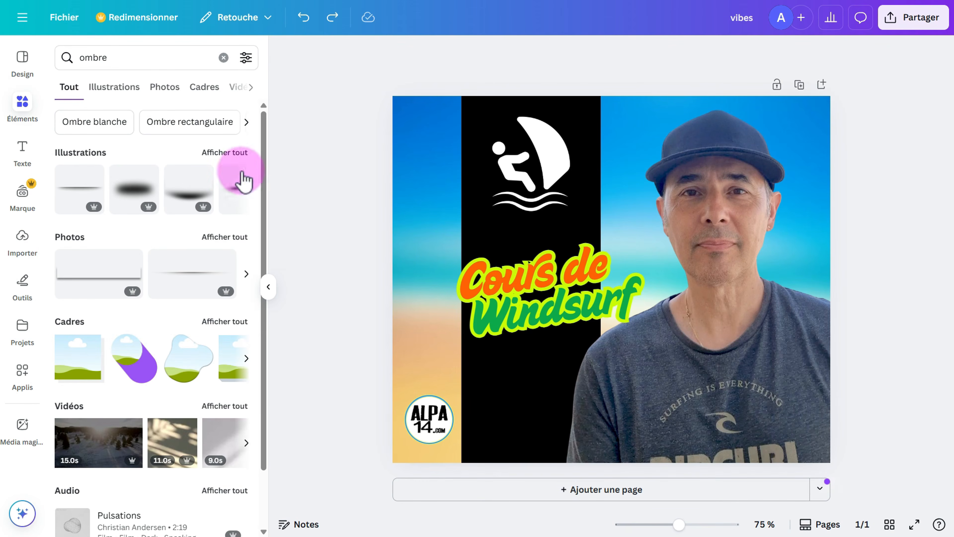
click(226, 154)
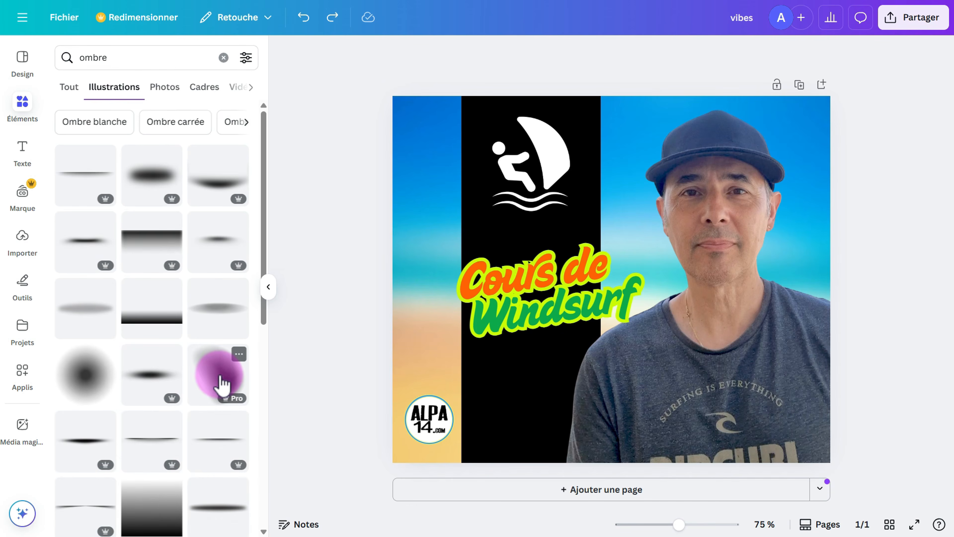
mouse_move(231, 403)
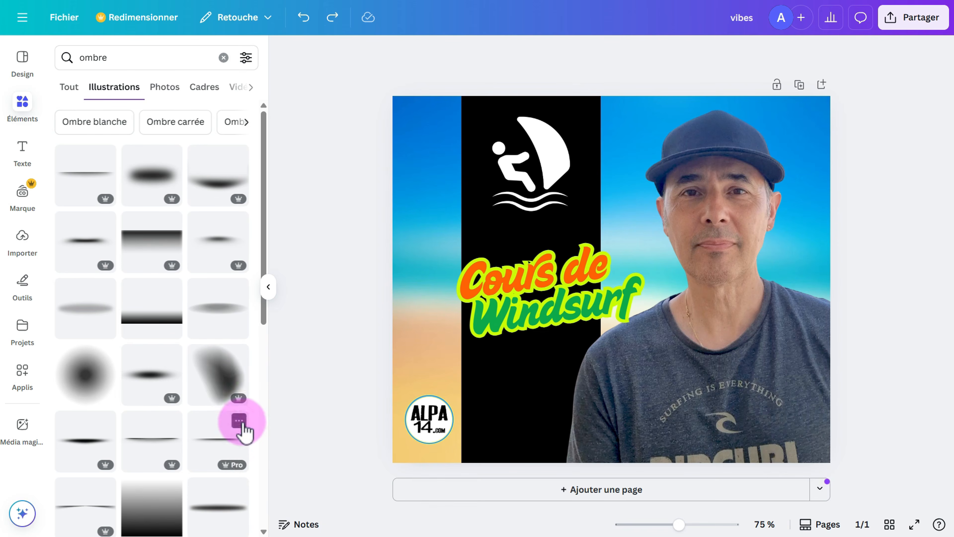
click(246, 413)
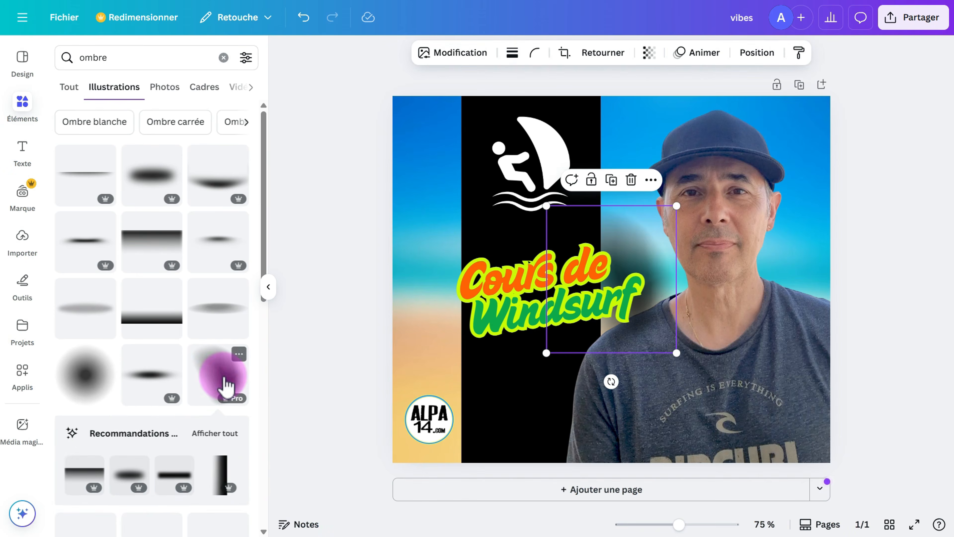
Enlarge the shadow, rotate it diagonally and place it beside the instructor's head.
drag(681, 354, 773, 461)
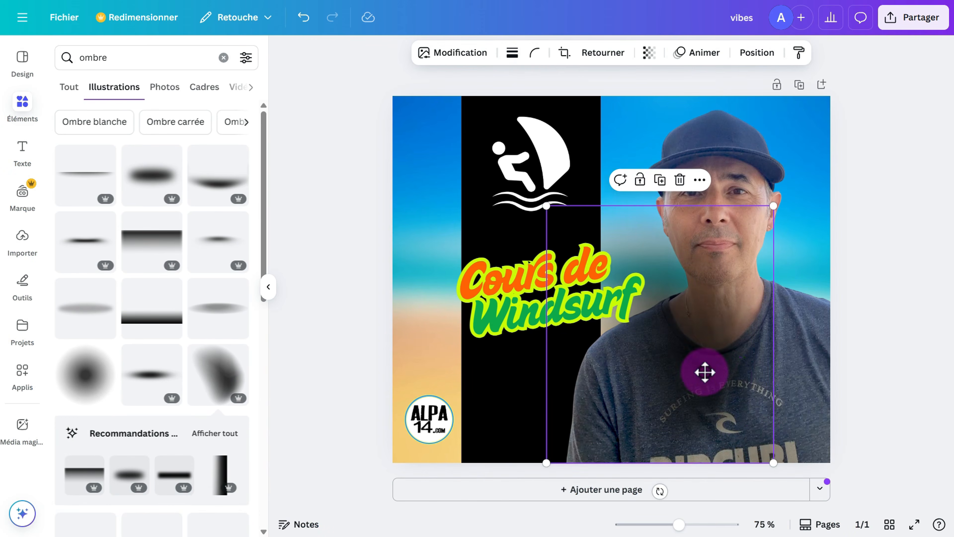
drag(705, 372, 736, 320)
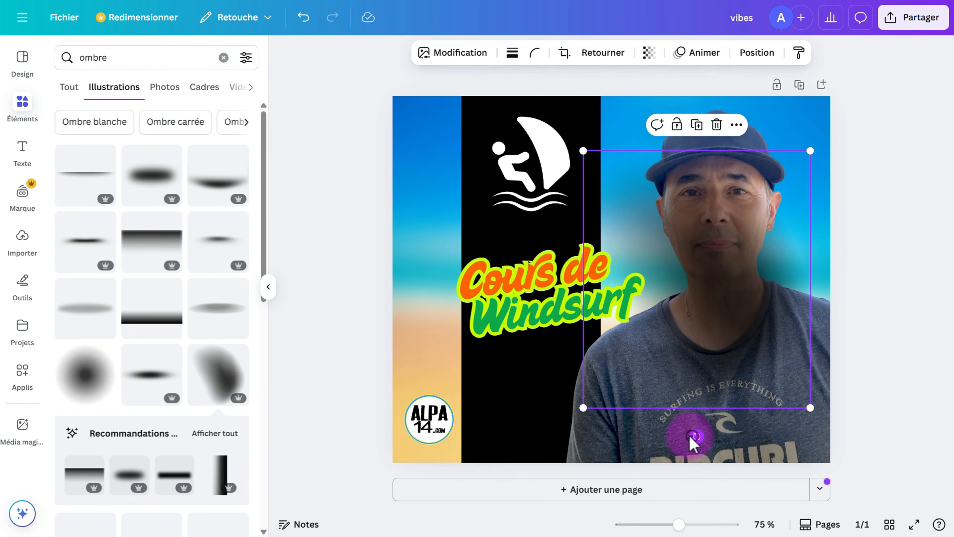
drag(693, 439, 616, 421)
drag(703, 305, 748, 259)
In the layers list, move the instructor photo above the shadow layer.
right_click(748, 258)
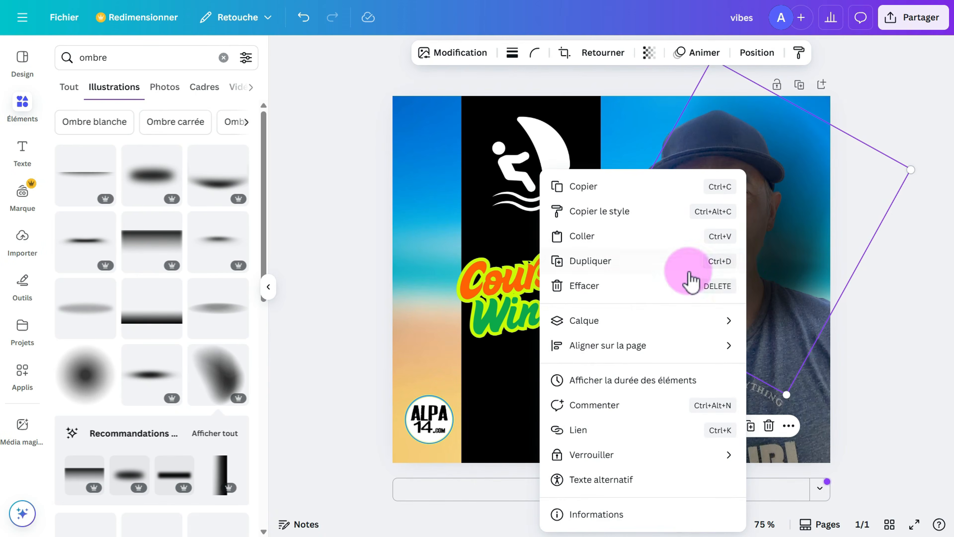
click(622, 320)
click(448, 430)
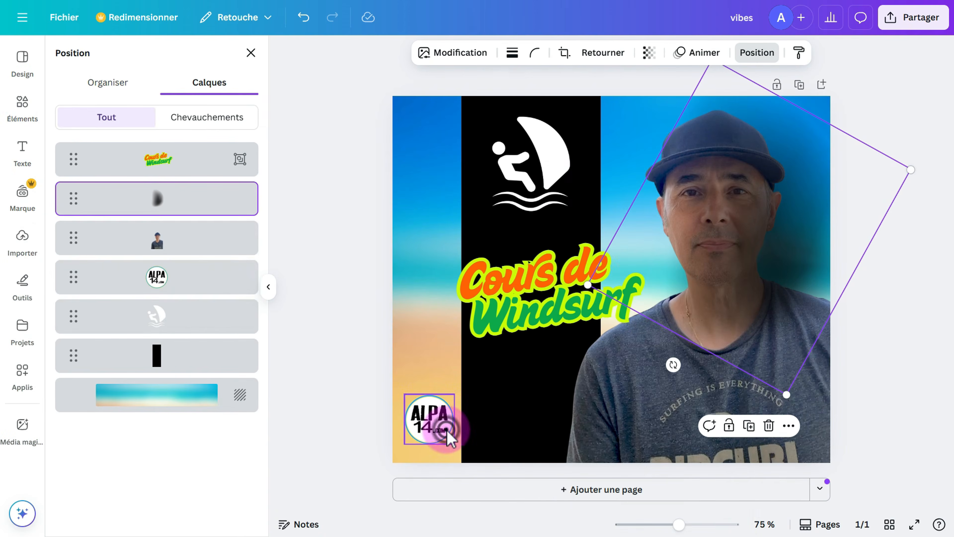
drag(74, 243, 71, 188)
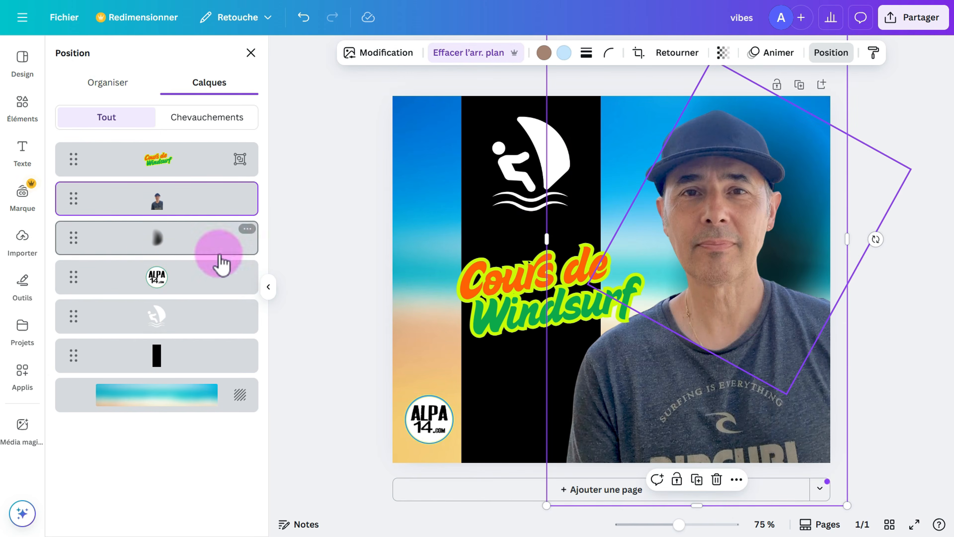
Nudge the shadow slightly right so it forms a halo, then deselect to preview.
click(154, 241)
mouse_move(810, 274)
mouse_down()
mouse_move(801, 286)
mouse_move(816, 273)
mouse_move(811, 298)
mouse_move(831, 271)
mouse_move(829, 284)
mouse_move(807, 280)
mouse_up()
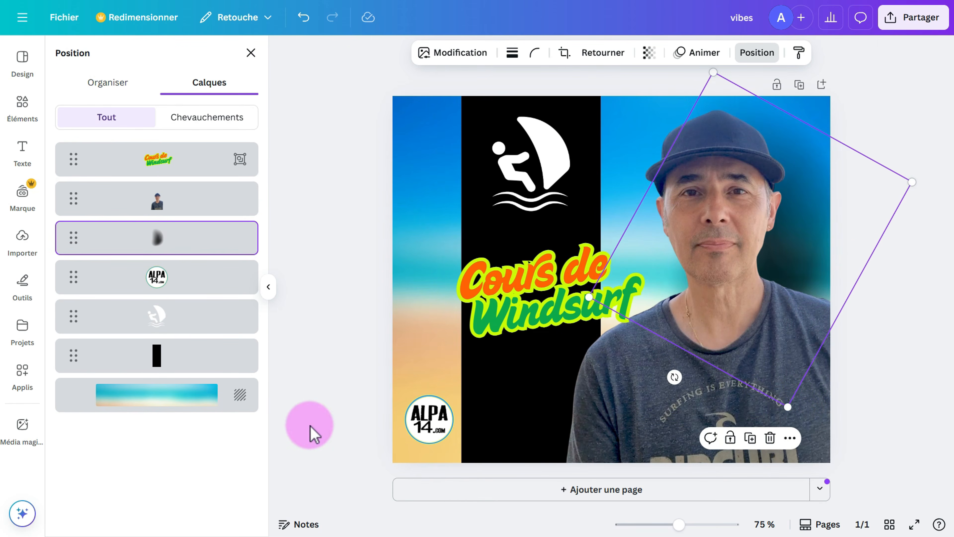
click(310, 424)
click(350, 379)
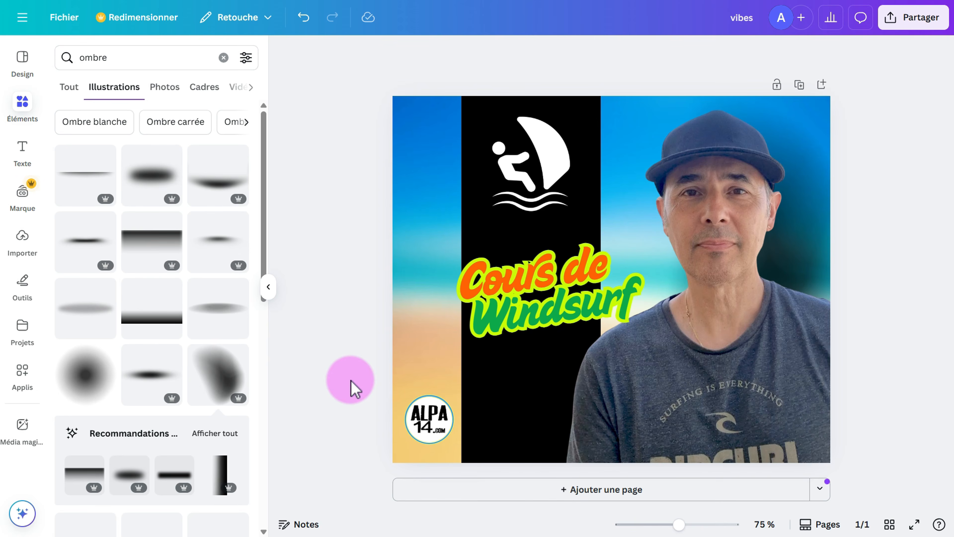
Add an 'Ajouter un titre' heading, shrink it and move it down into the black band.
click(21, 147)
scroll(200, 230, up, 15)
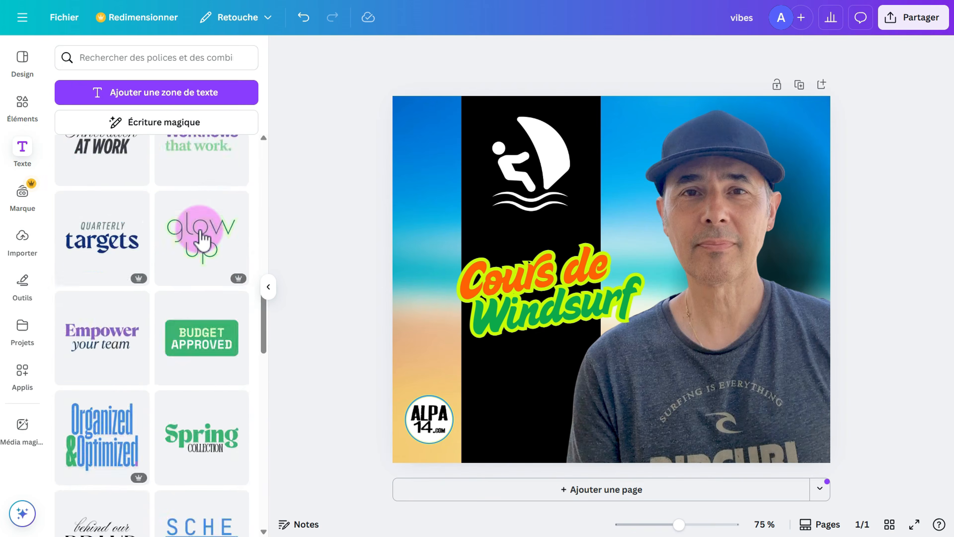
click(144, 242)
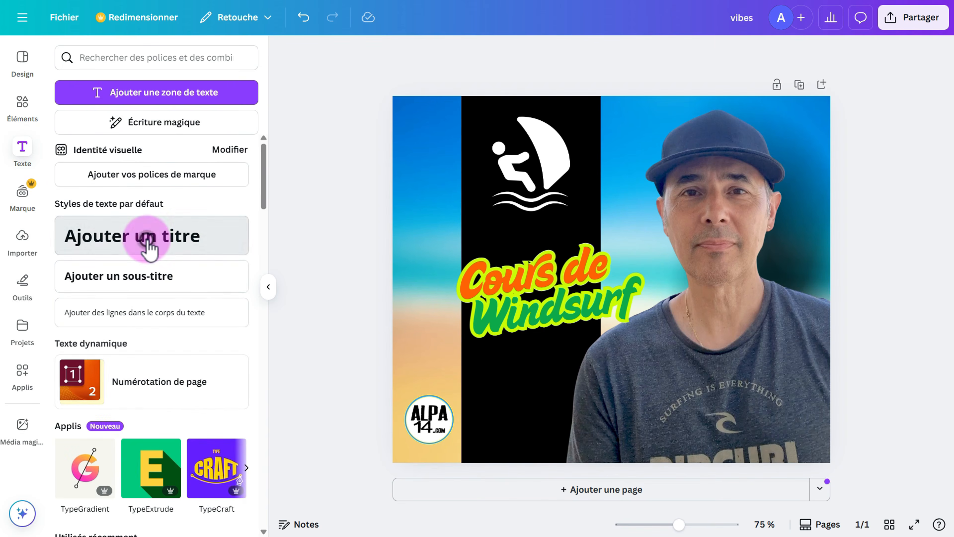
drag(760, 301, 584, 263)
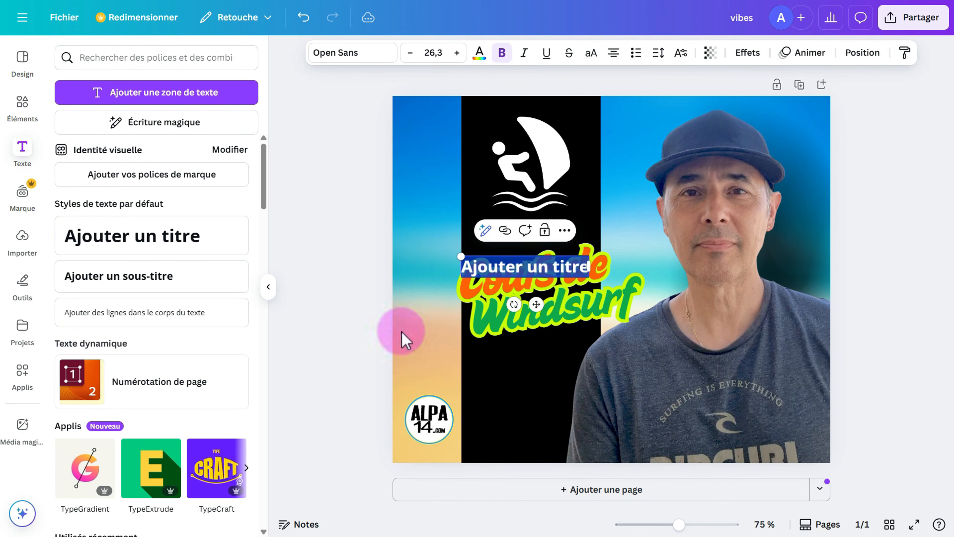
click(398, 316)
drag(517, 277, 516, 379)
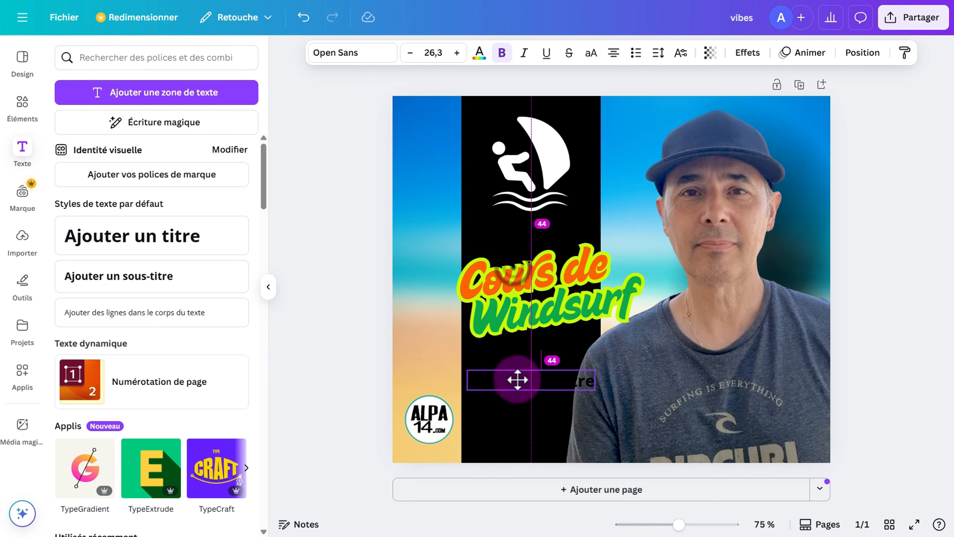
Set the heading font to Bebas Neue and colour to white, sizing it to fit the band.
click(373, 53)
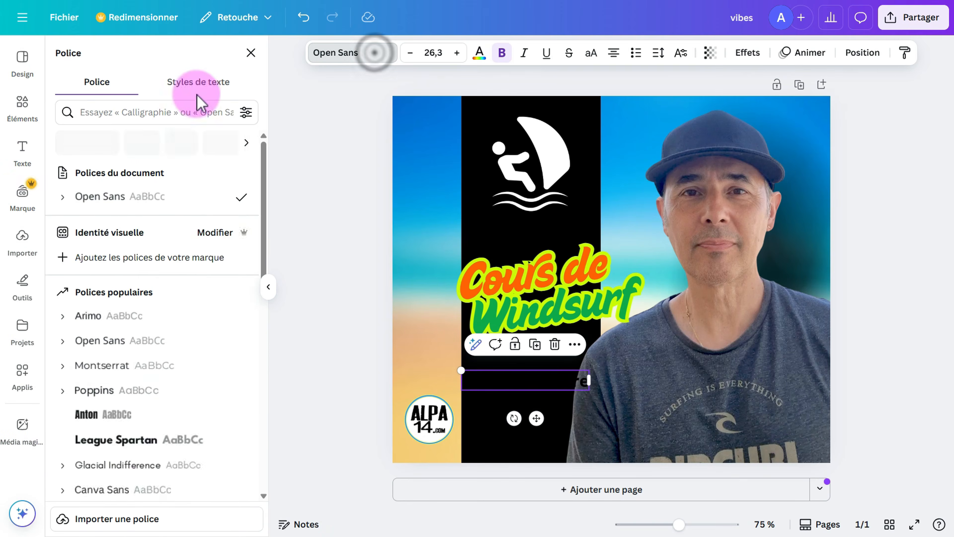
scroll(165, 181, down, 10)
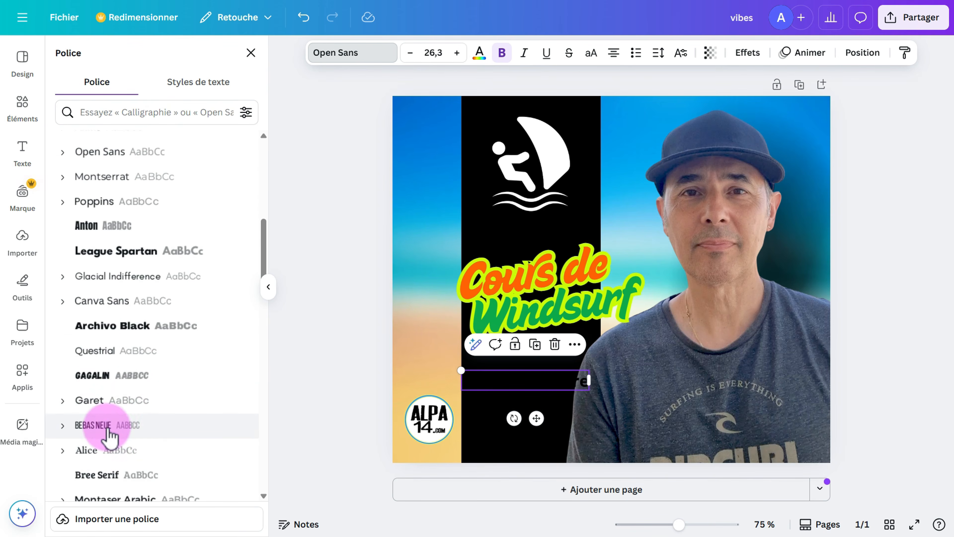
click(118, 432)
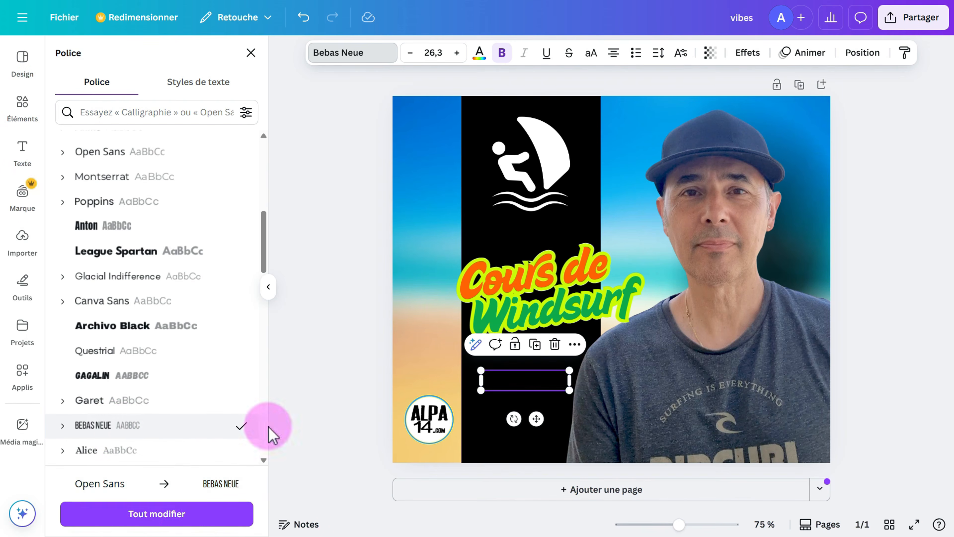
drag(569, 391, 604, 423)
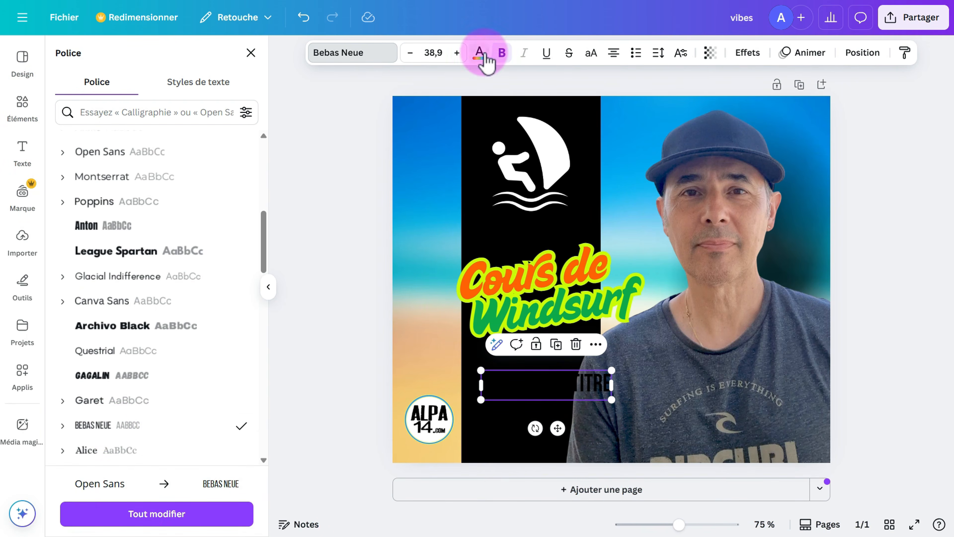
click(483, 54)
click(229, 148)
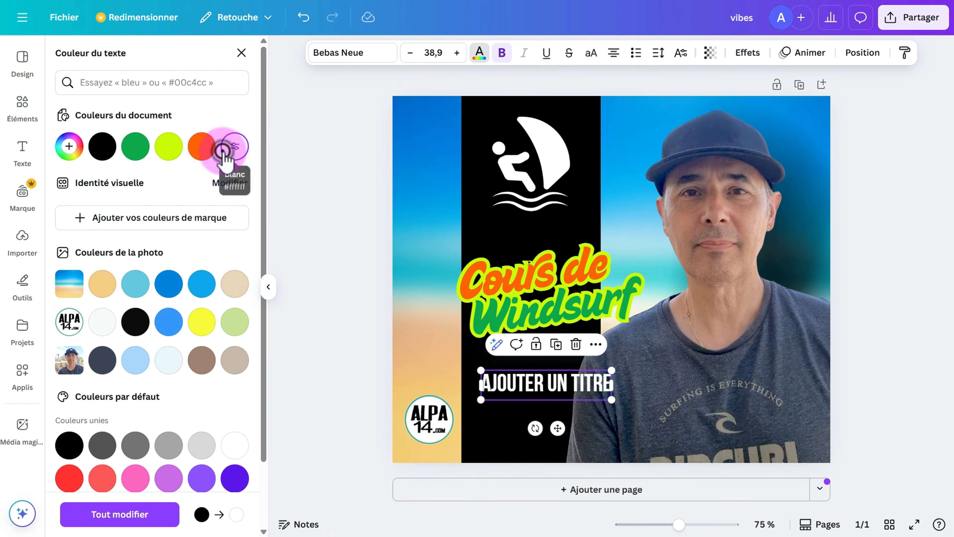
drag(612, 400, 514, 407)
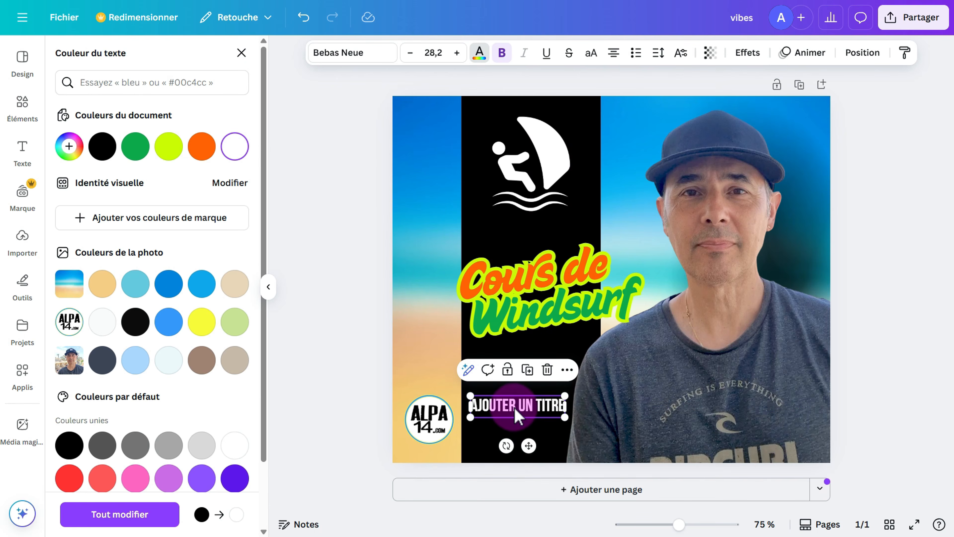
Delete the 'AJOUTER UN TITRE' heading from its layer menu in the layers list.
right_click(518, 416)
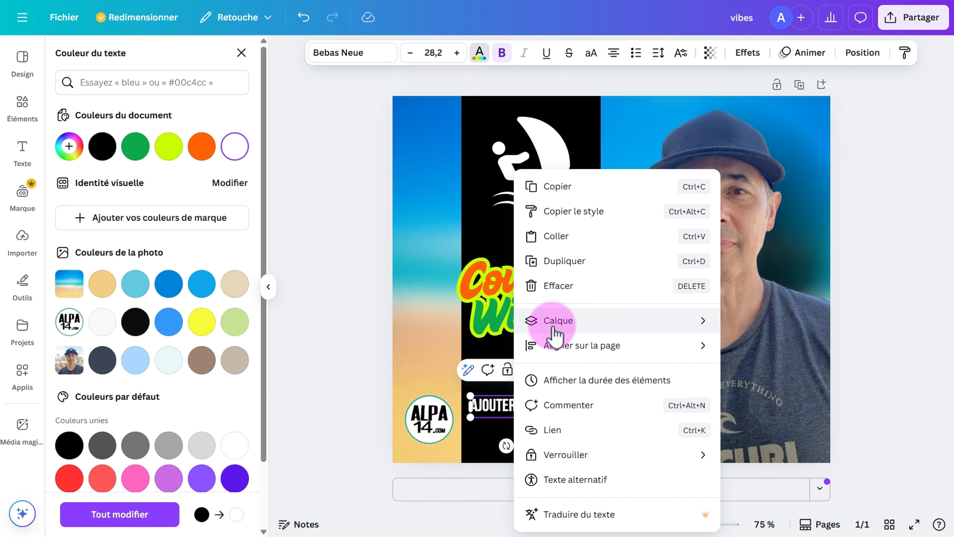
mouse_move(552, 323)
click(786, 428)
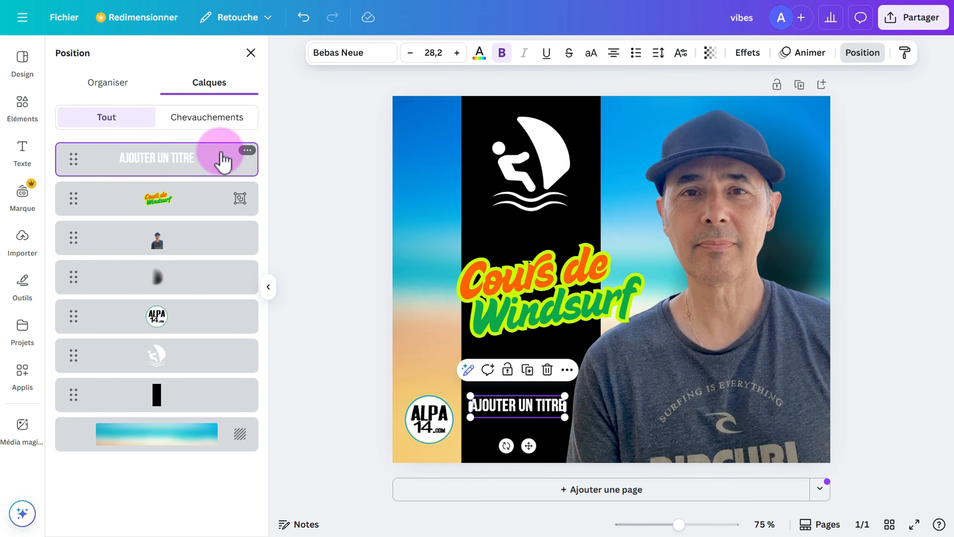
click(247, 150)
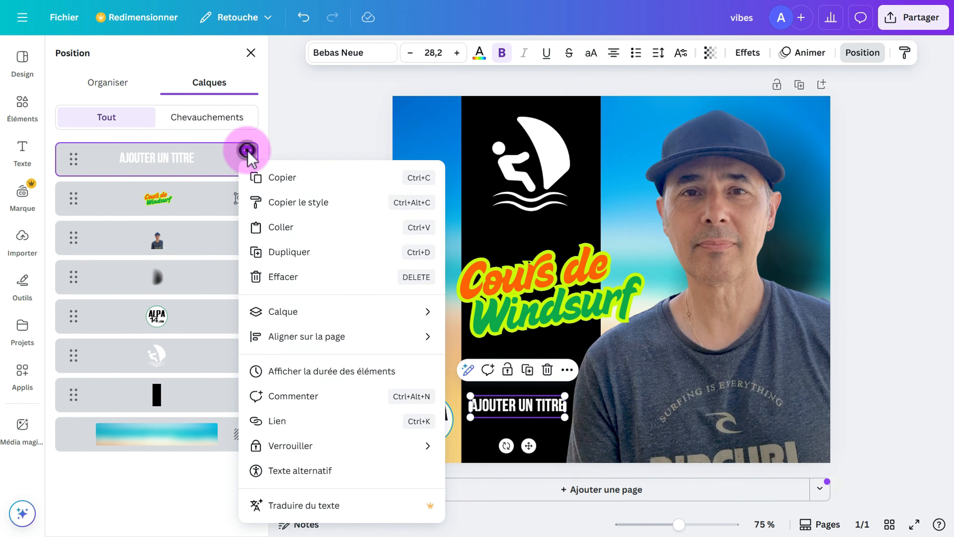
click(283, 280)
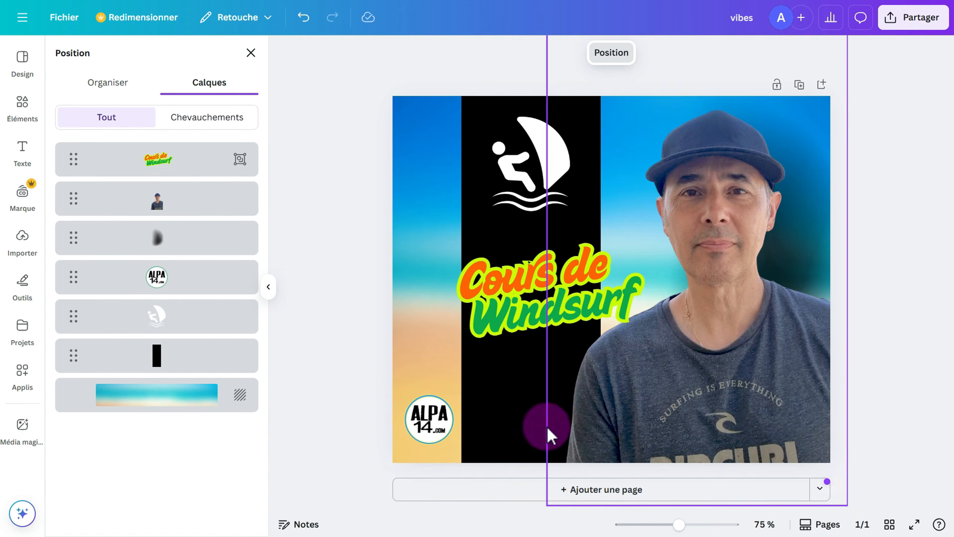
click(549, 431)
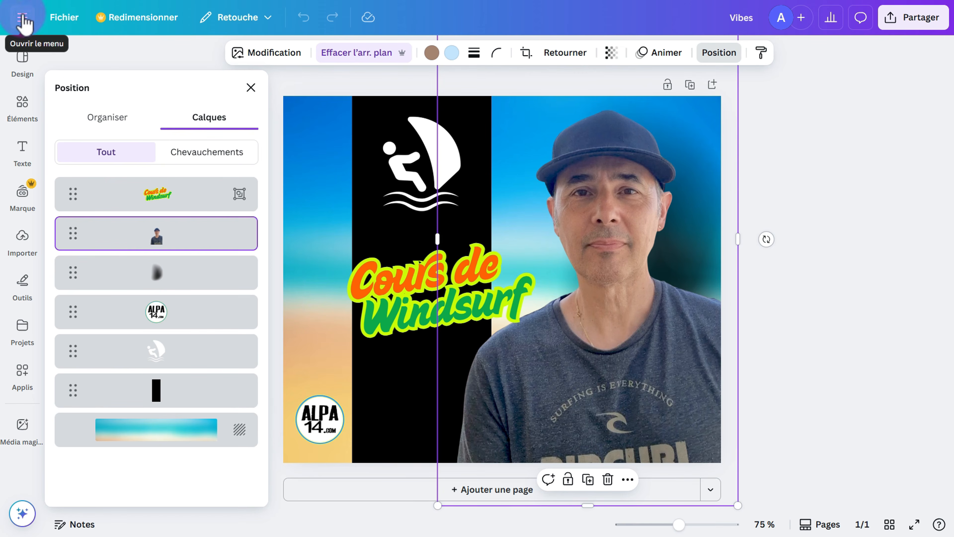
Leave the editor for the Canva home page and open Projets showing the Vibes post.
click(22, 16)
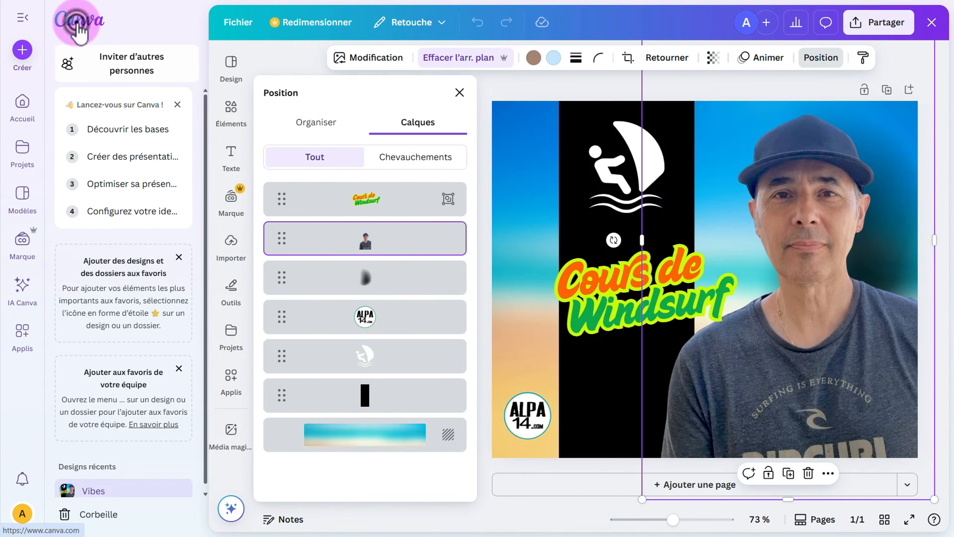
click(75, 30)
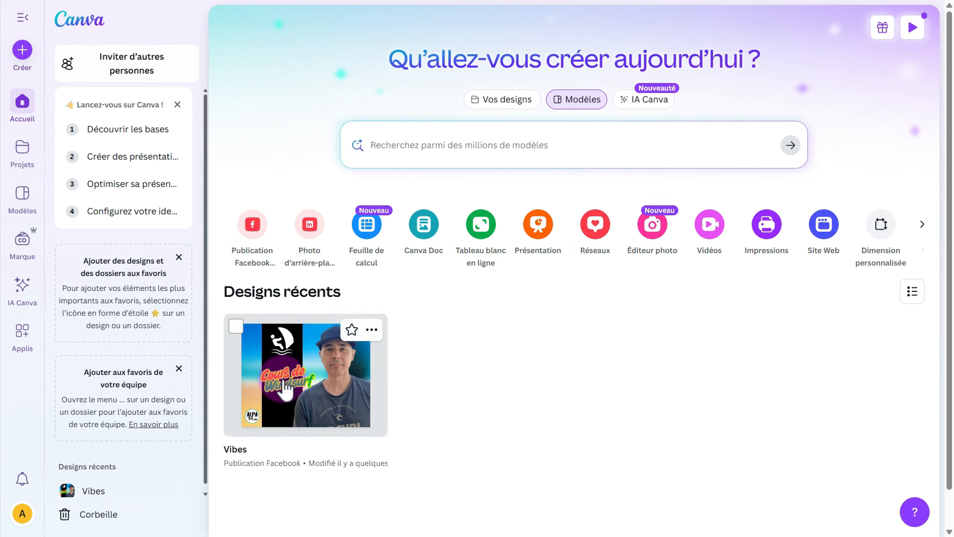
click(284, 423)
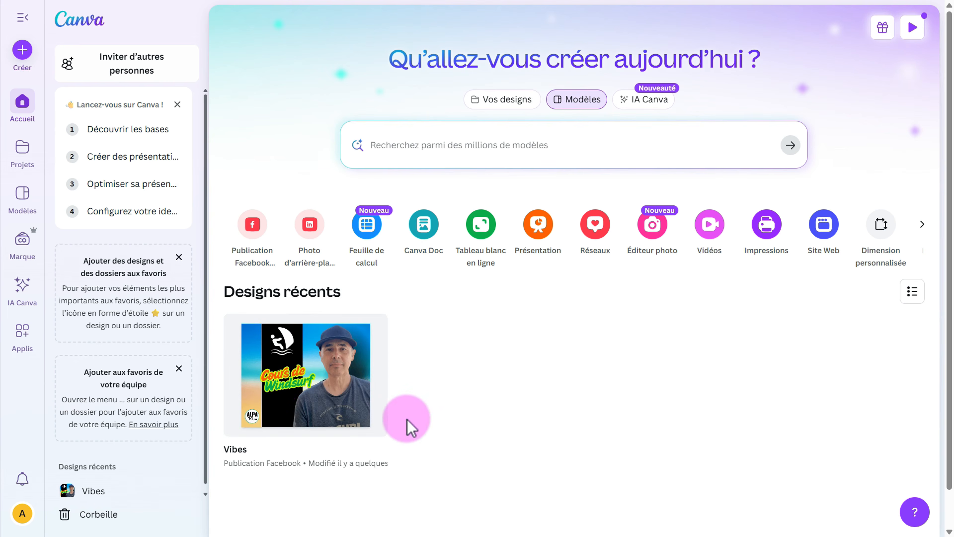
click(339, 426)
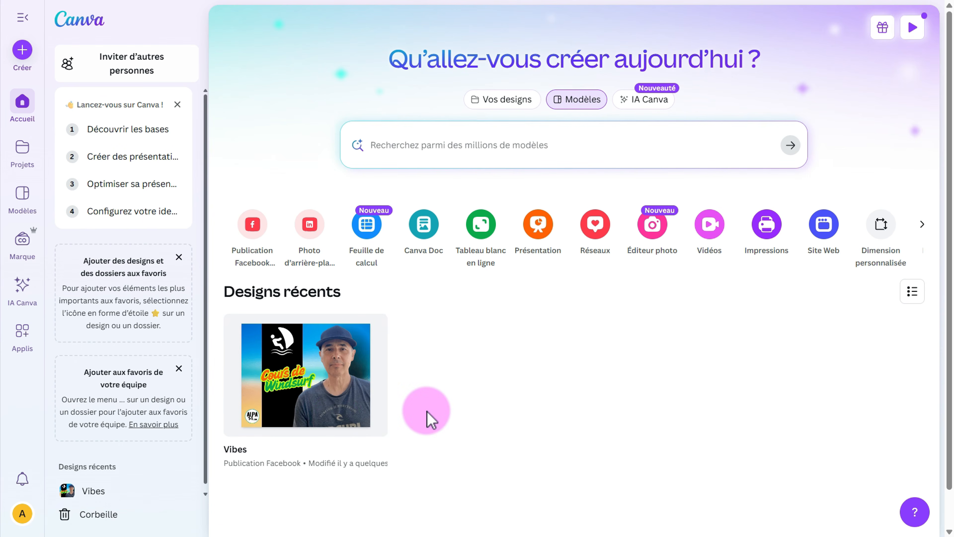
click(22, 150)
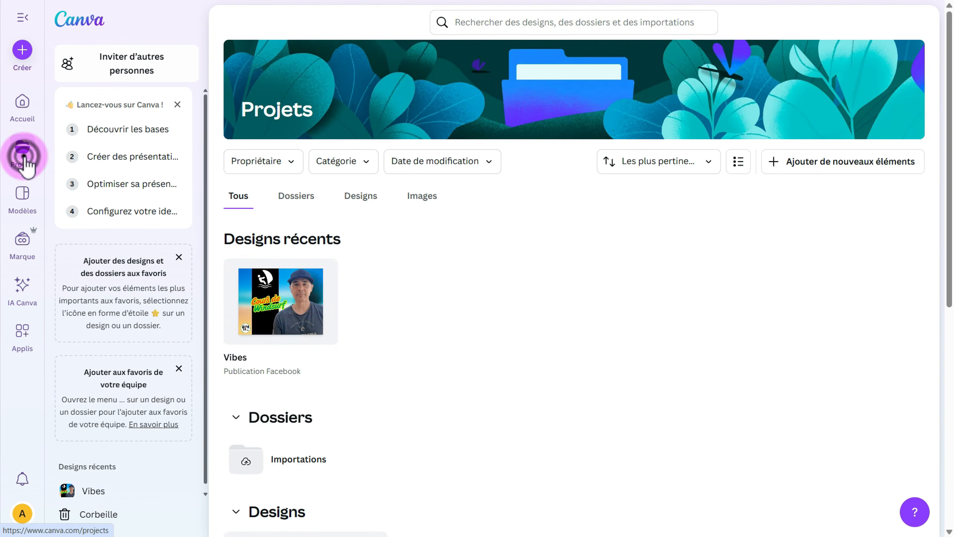
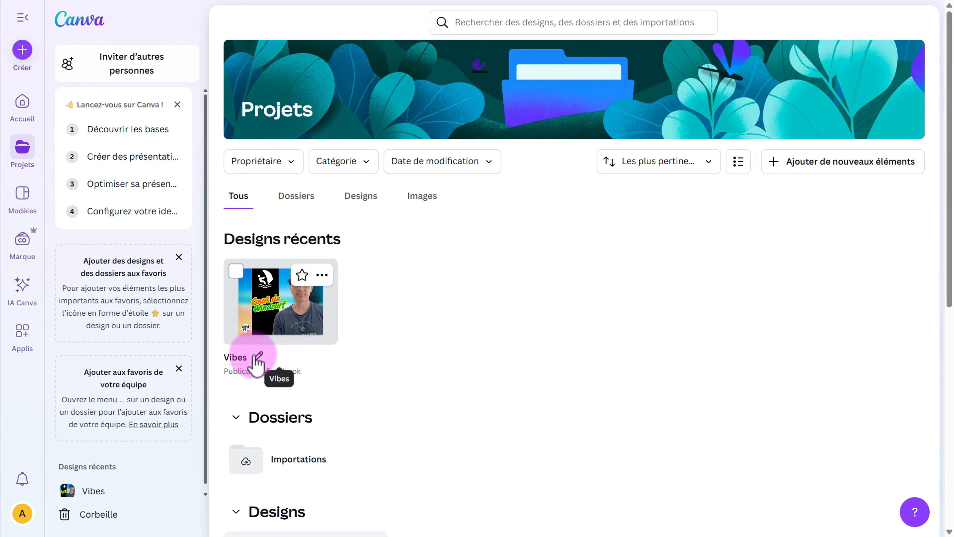
Rename the Vibes design to 'Annonces Windsurf' and open it in the editor.
click(252, 355)
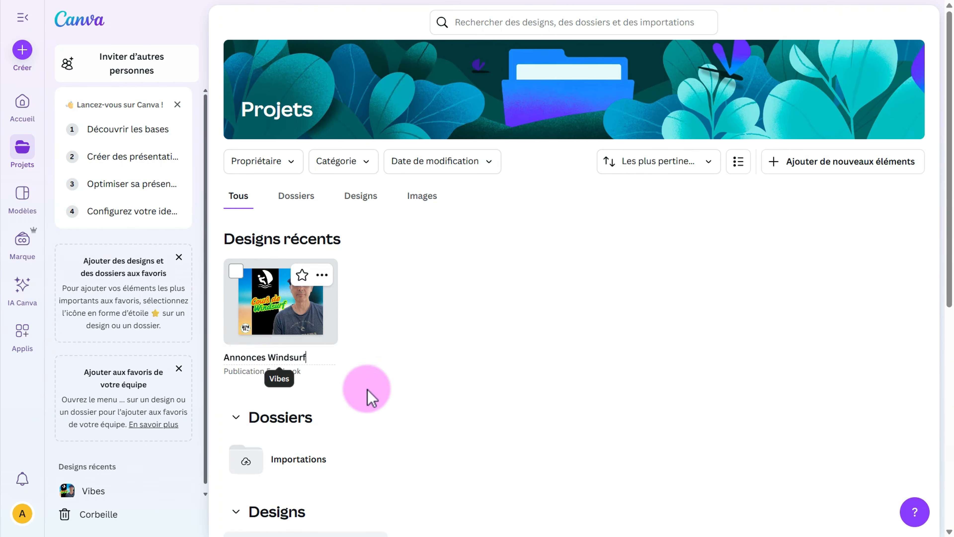
click(421, 391)
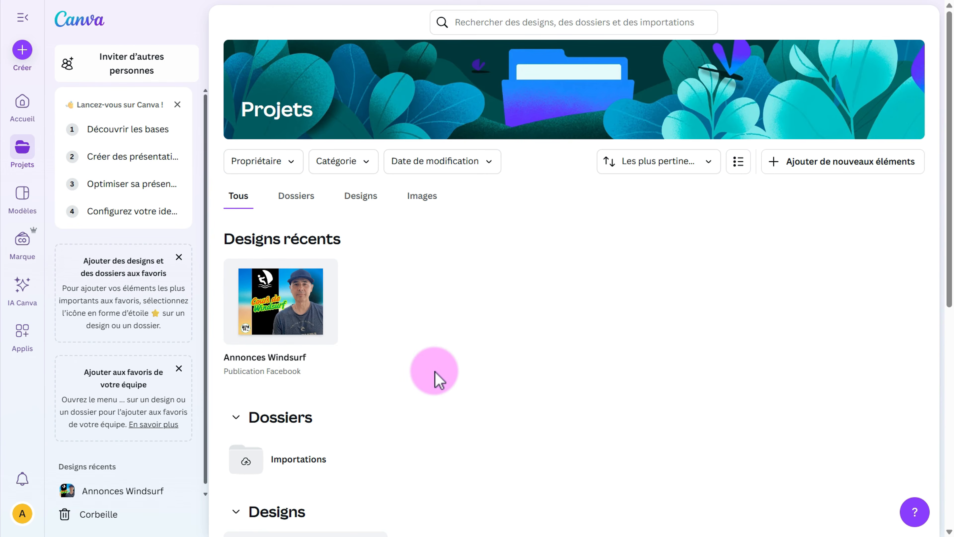
click(284, 303)
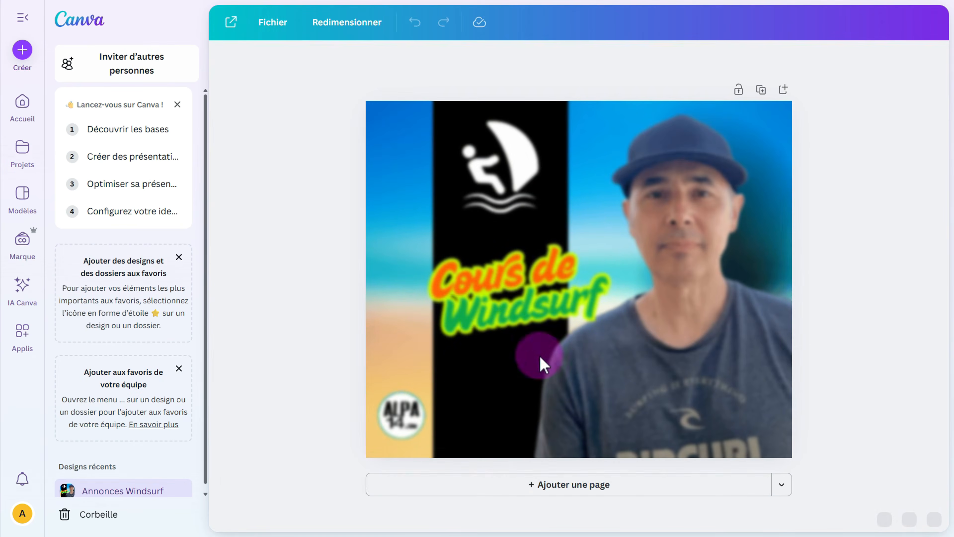
click(601, 384)
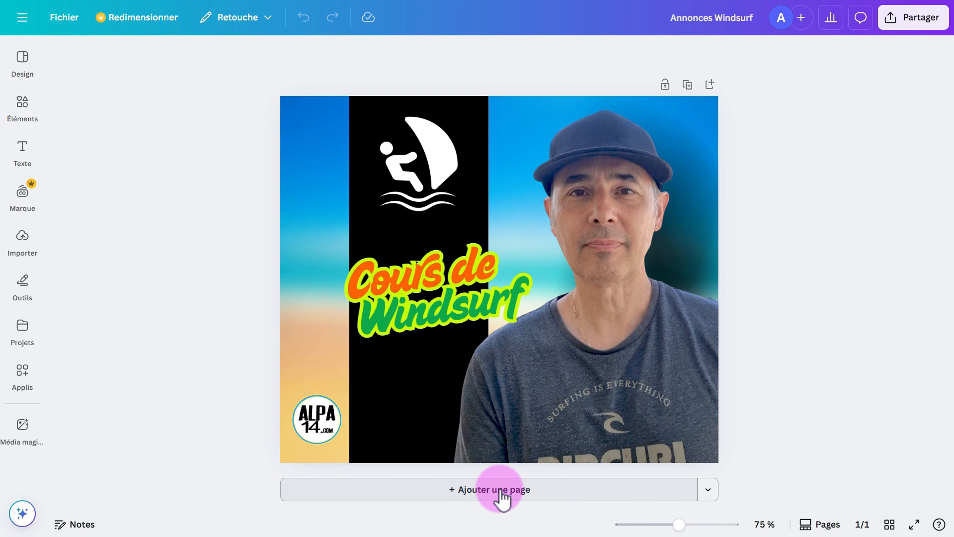
click(502, 490)
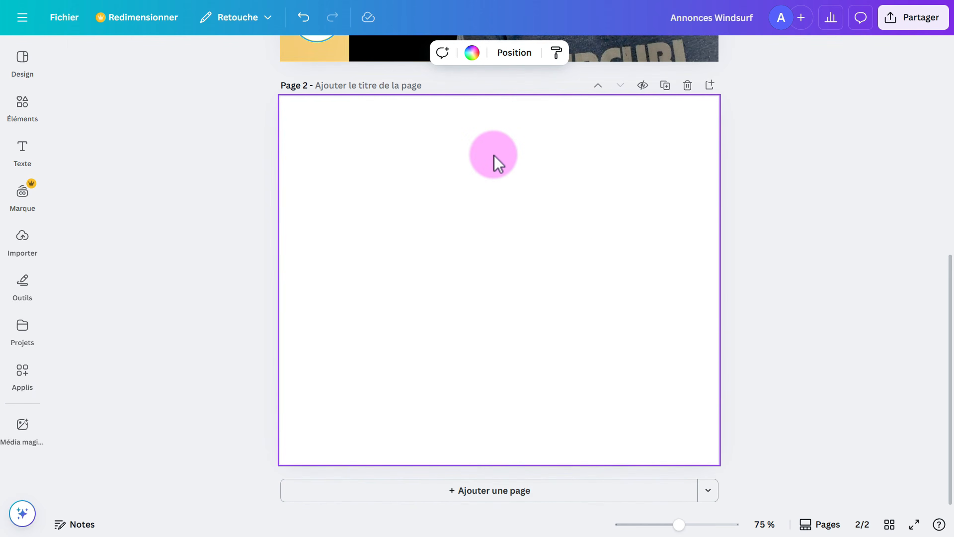
scroll(496, 164, up, 5)
scroll(507, 196, down, 3)
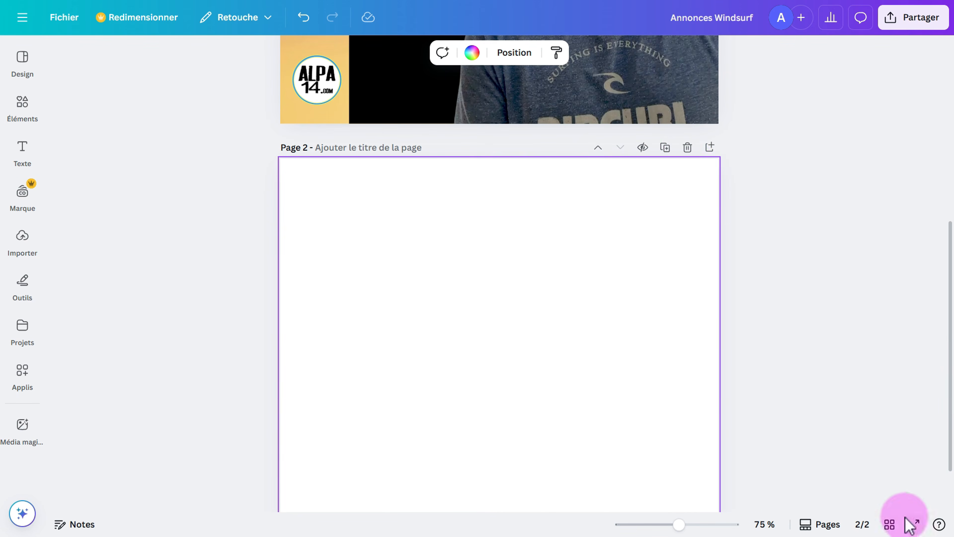
click(891, 525)
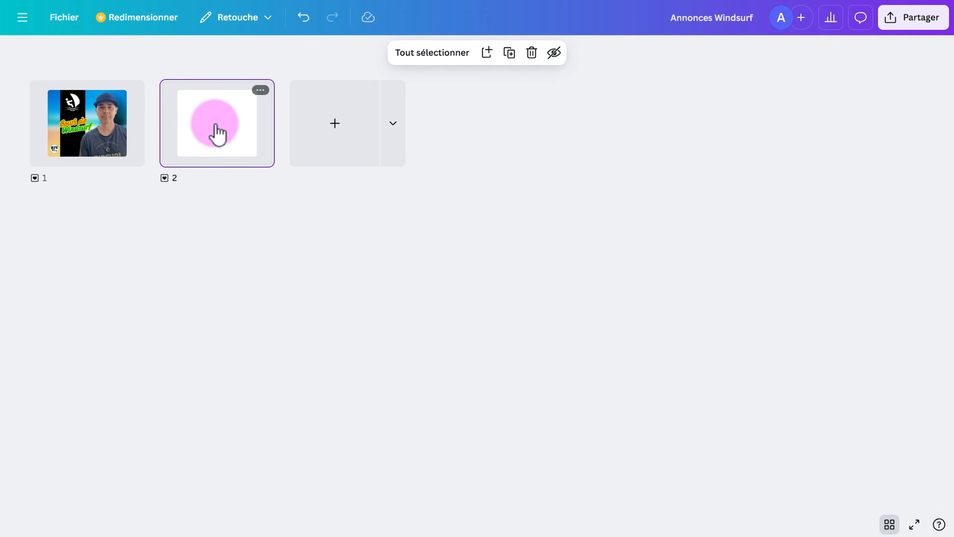
drag(218, 133, 58, 146)
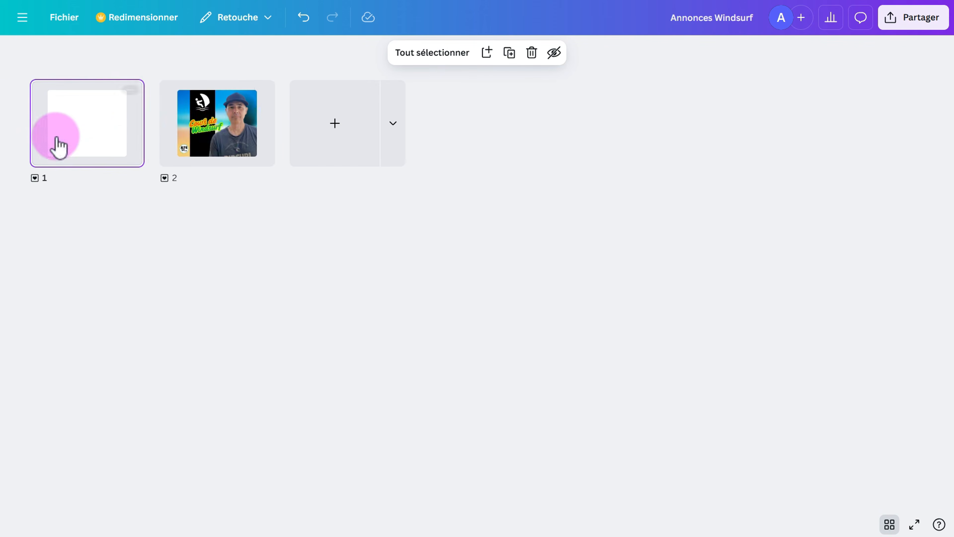
drag(222, 140, 68, 140)
drag(207, 145, 123, 150)
click(228, 136)
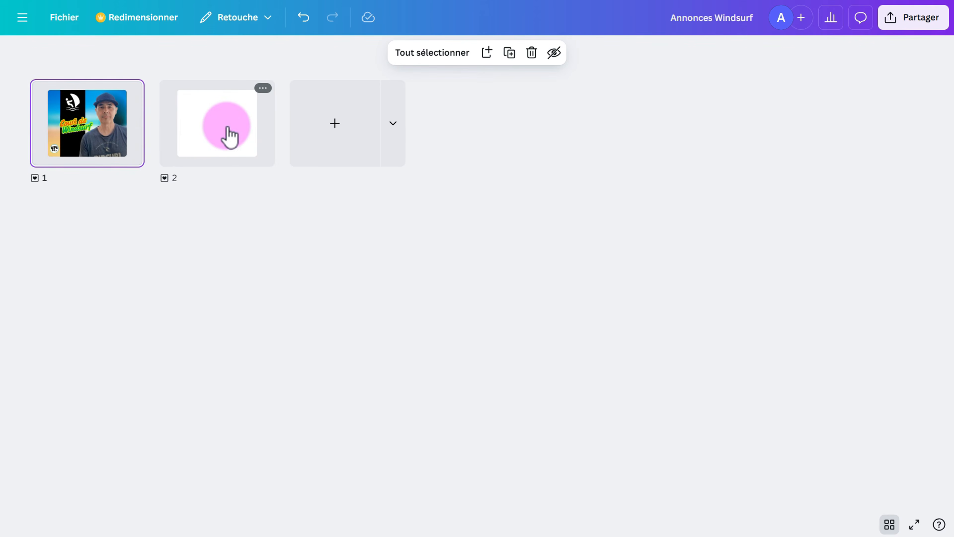
click(228, 135)
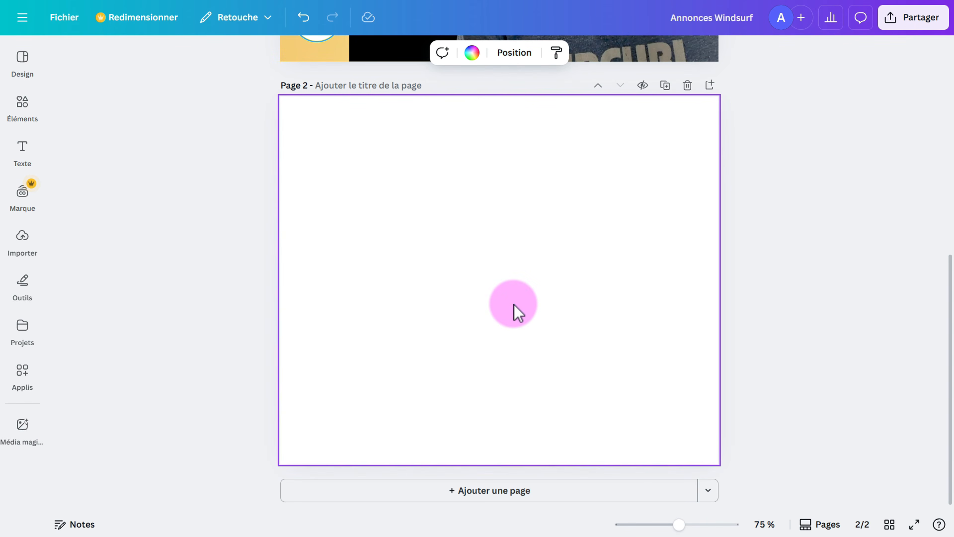
scroll(516, 310, up, 2)
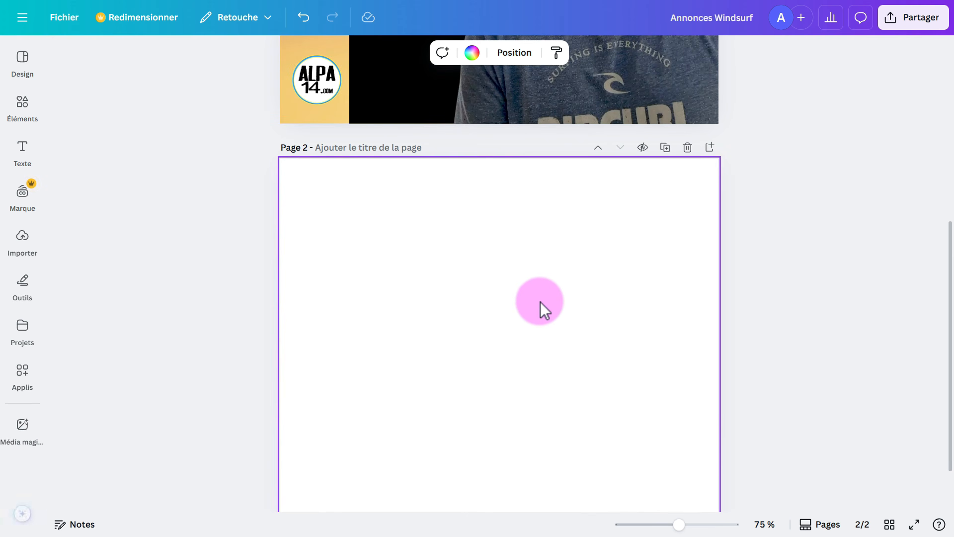
click(687, 149)
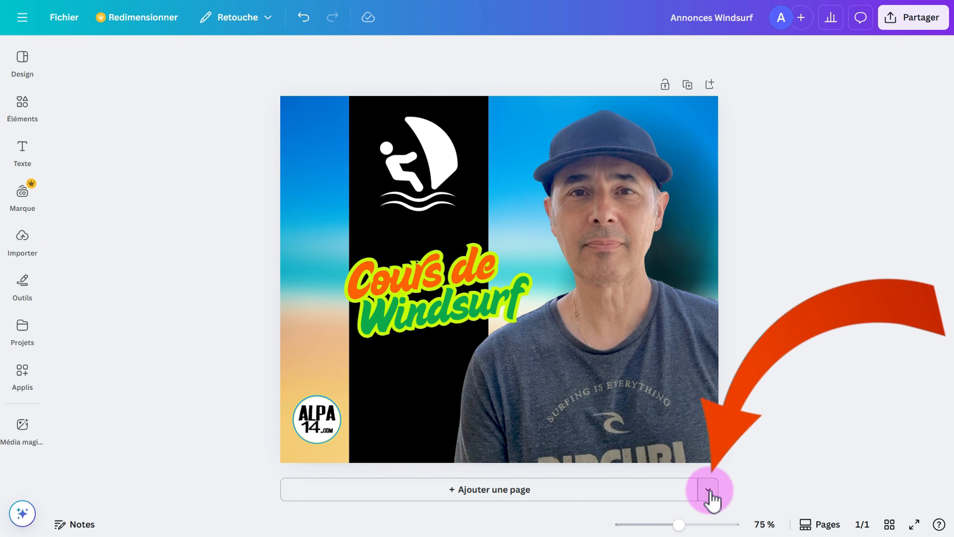
Add a blank second page in the Réseaux sociaux Publication Instagram format.
click(709, 490)
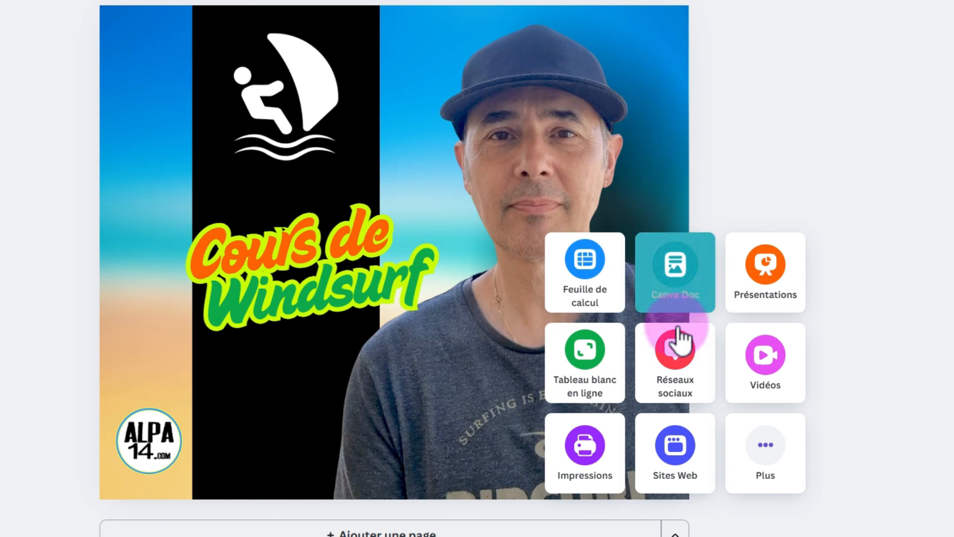
click(675, 351)
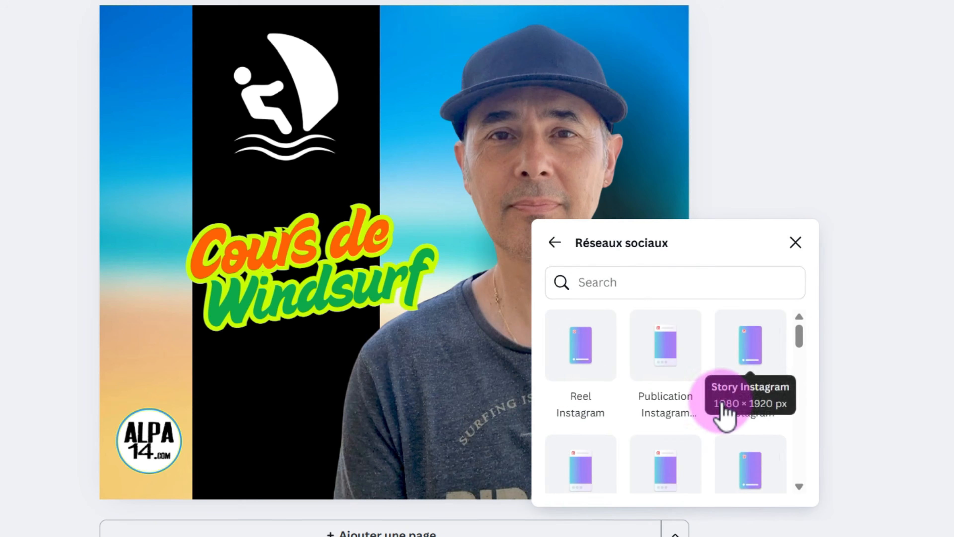
scroll(726, 414, down, 5)
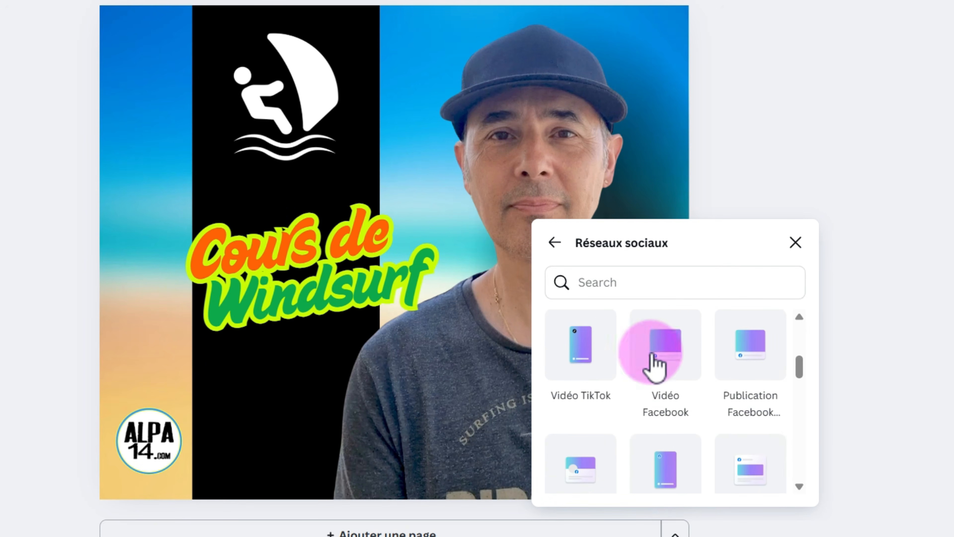
scroll(748, 389, down, 2)
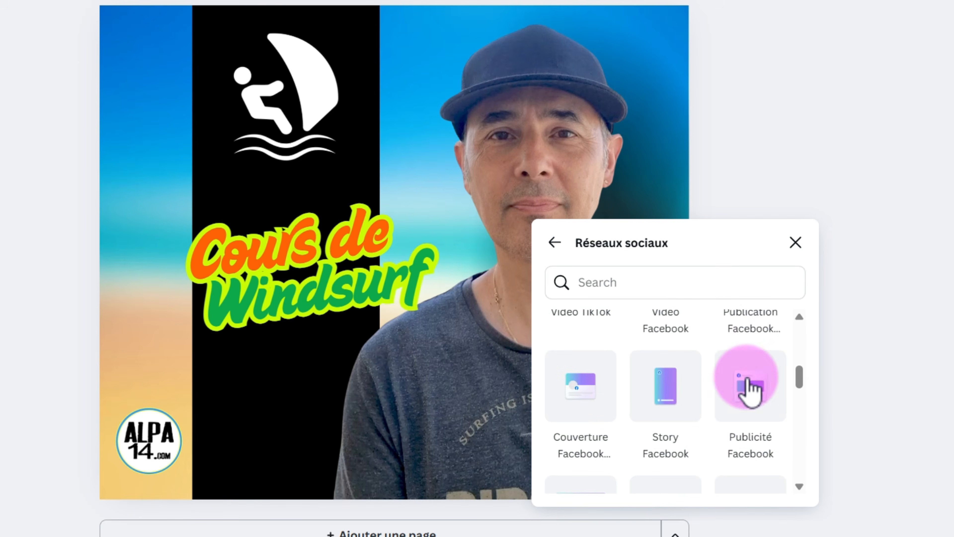
scroll(750, 398, up, 3)
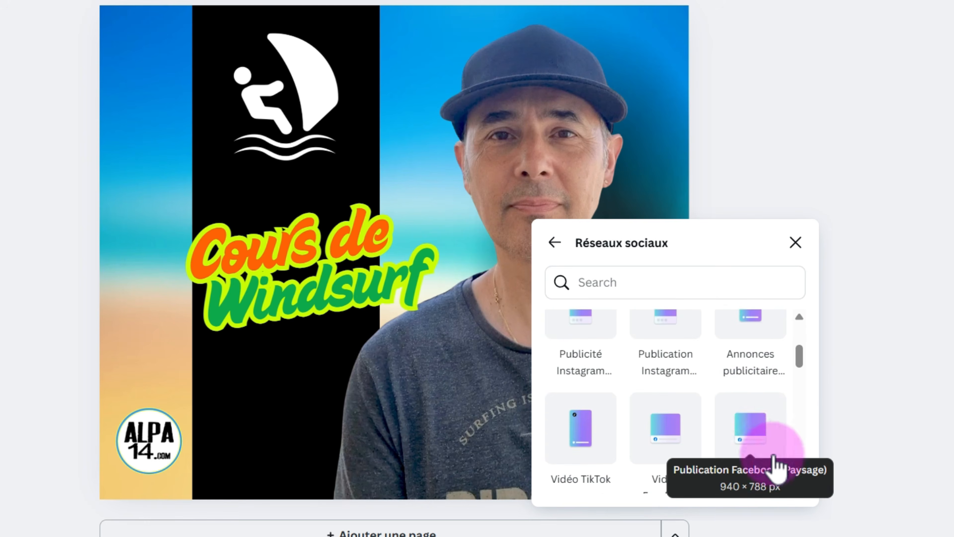
scroll(771, 434, up, 2)
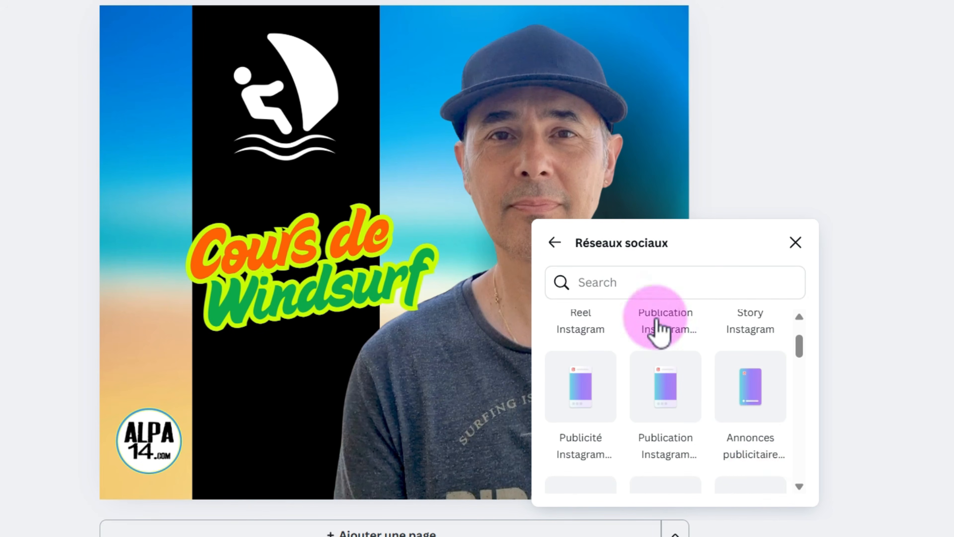
scroll(721, 421, up, 1)
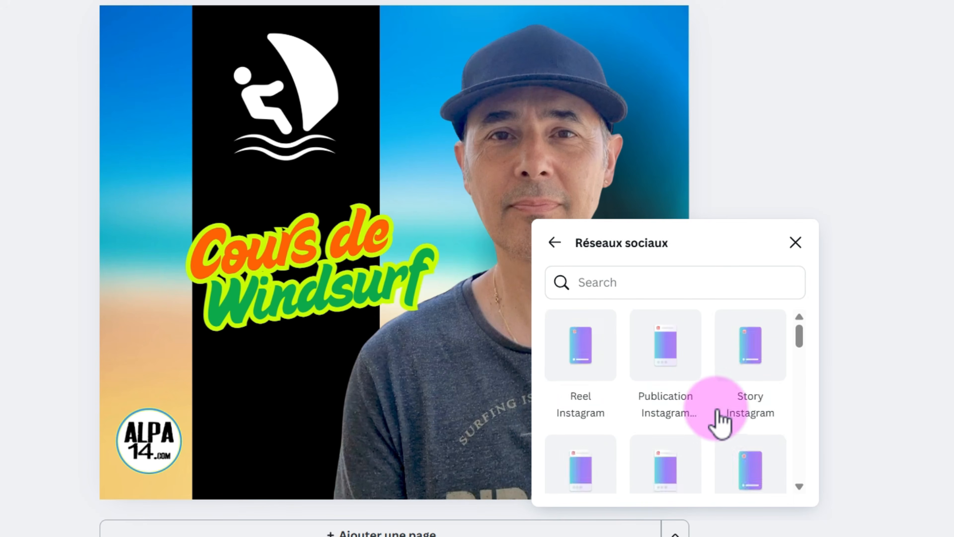
scroll(721, 420, down, 5)
scroll(748, 403, up, 3)
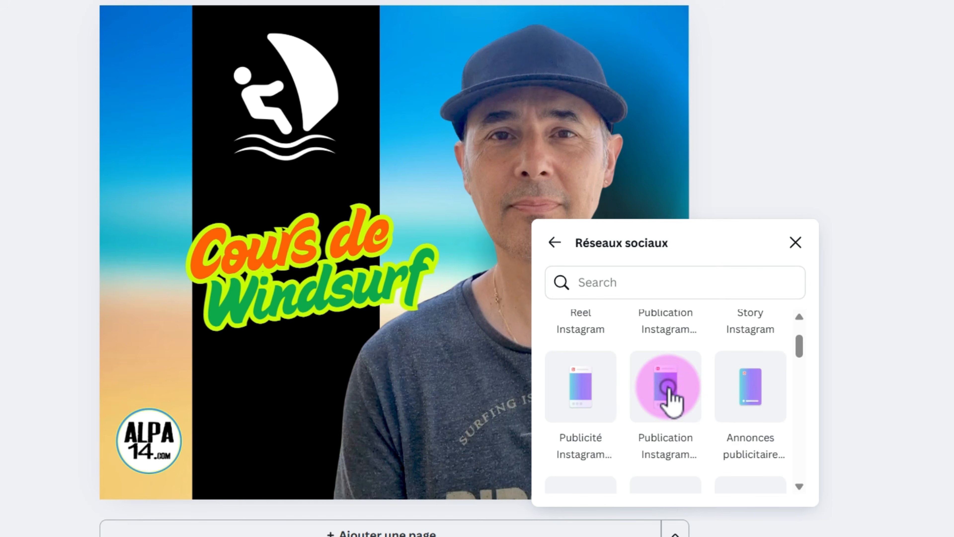
click(668, 388)
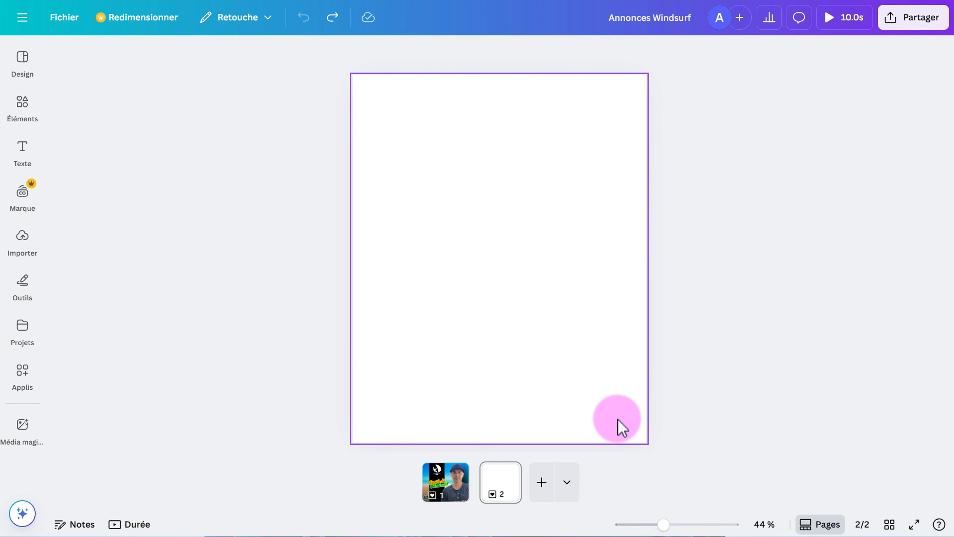
Search templates for 'plage surf' and apply the Surf Camp template to page 2.
click(21, 60)
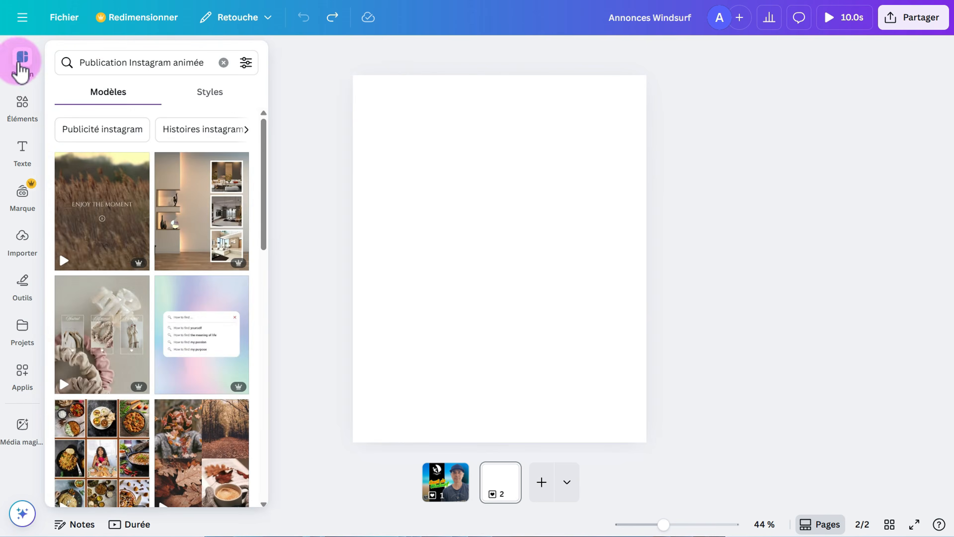
click(223, 57)
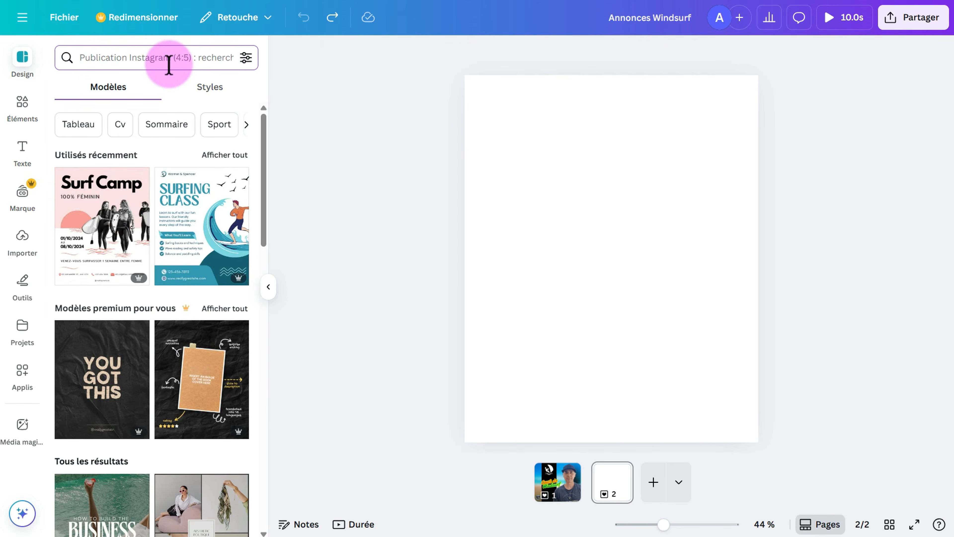
text(plage s)
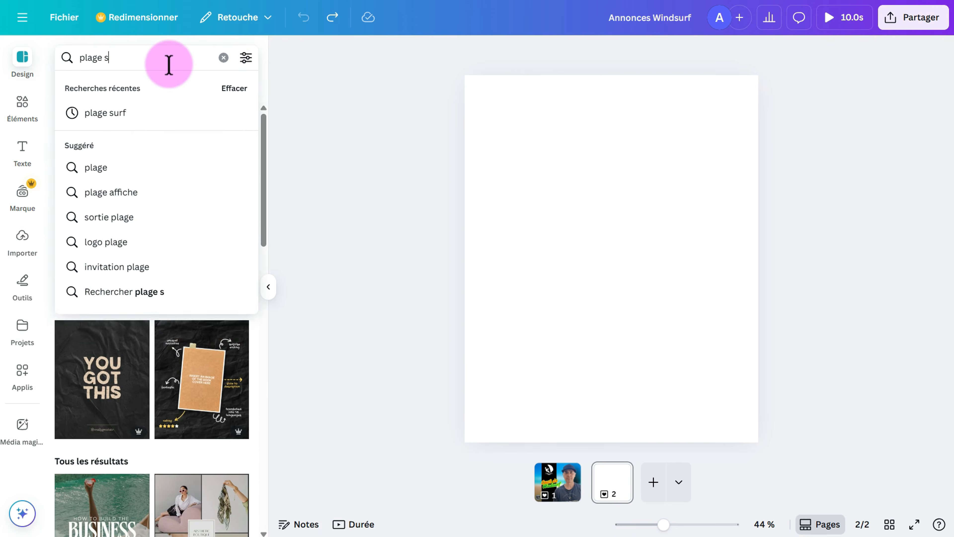
text(urf)
key(Return)
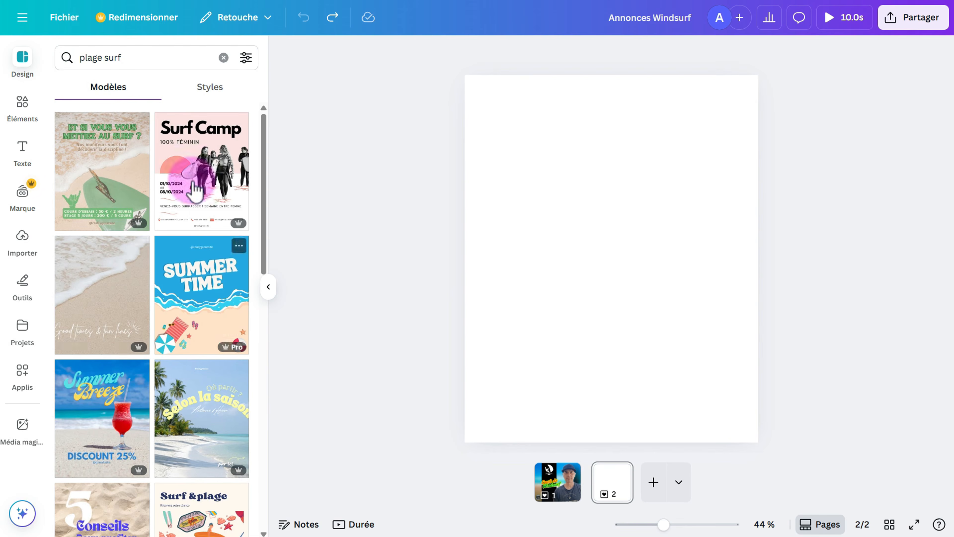
scroll(81, 433, down, 6)
scroll(92, 409, up, 5)
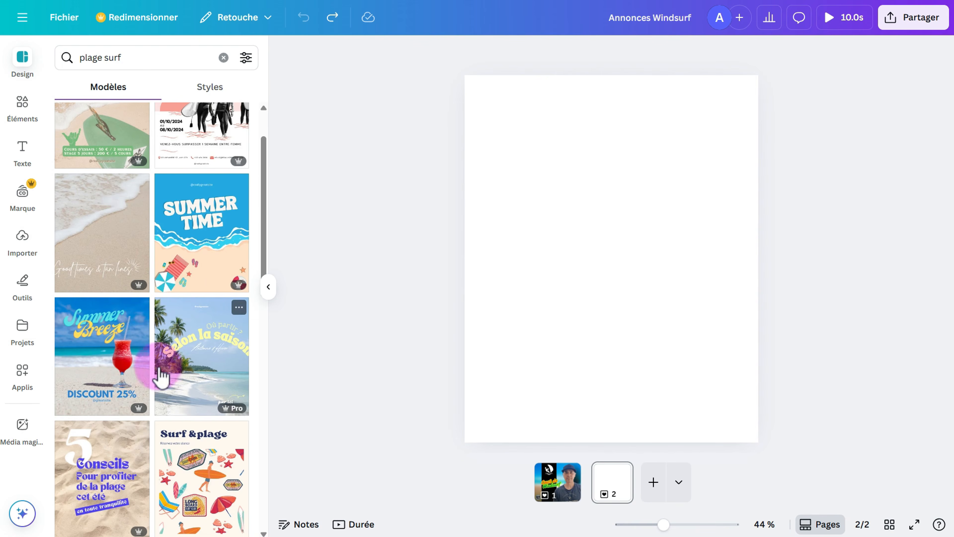
scroll(158, 379, down, 5)
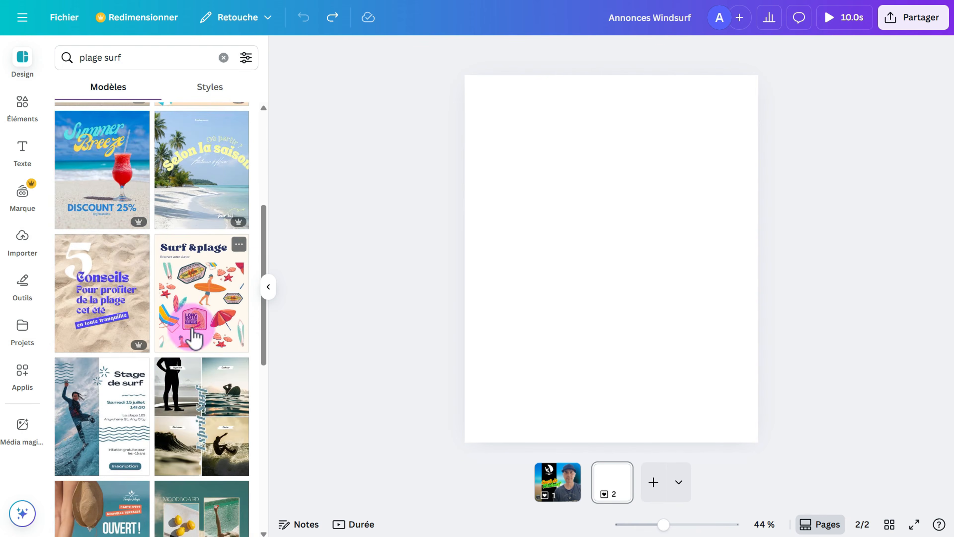
scroll(193, 336, up, 7)
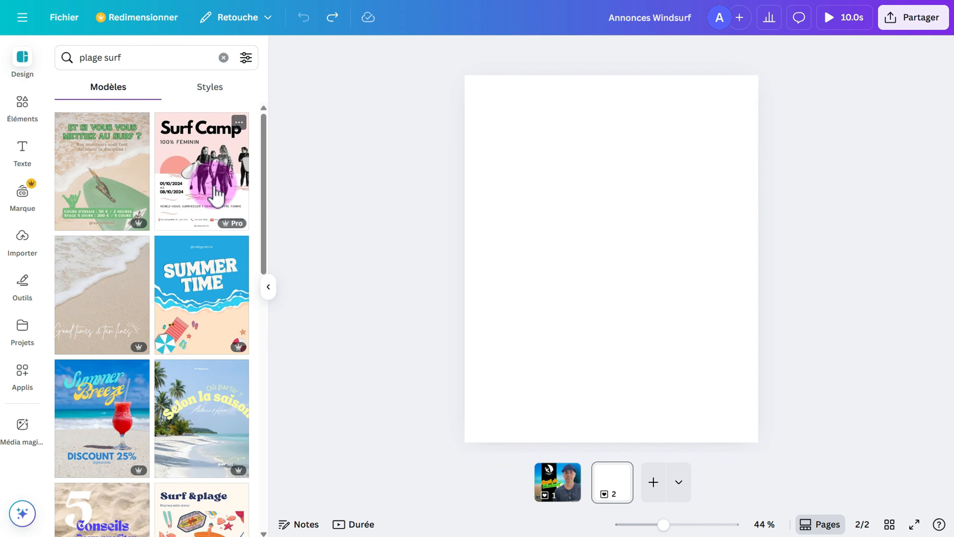
click(203, 193)
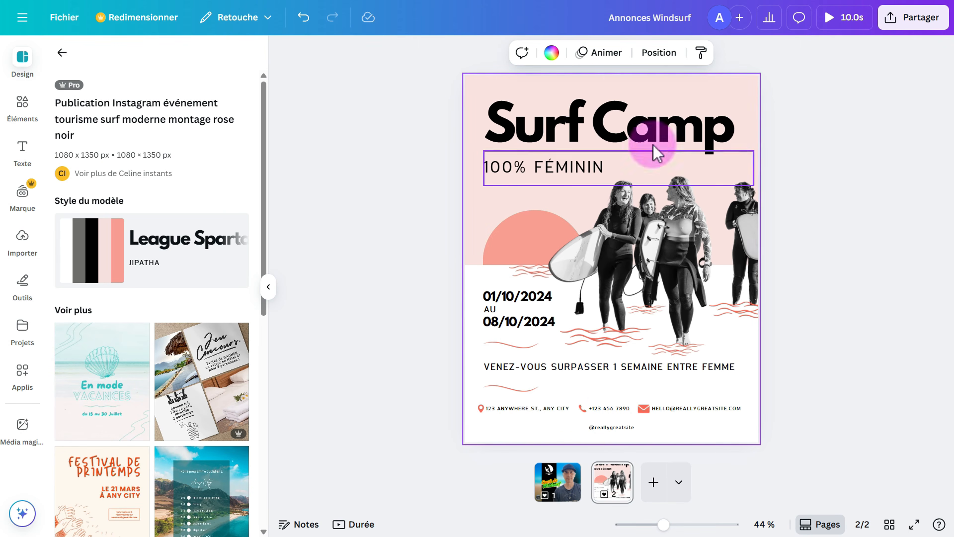
Leave the Surf Camp template details and clear the 'plage surf' search.
click(62, 52)
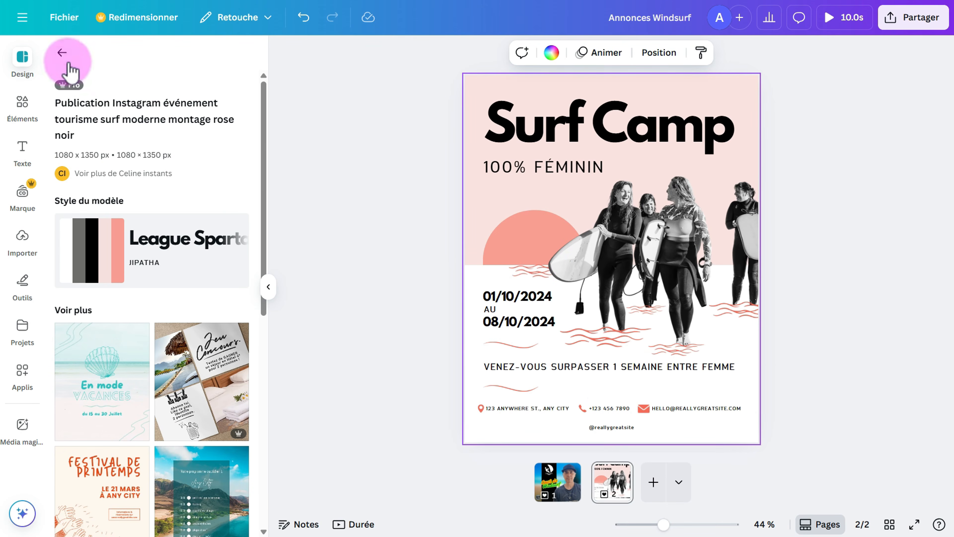
click(223, 58)
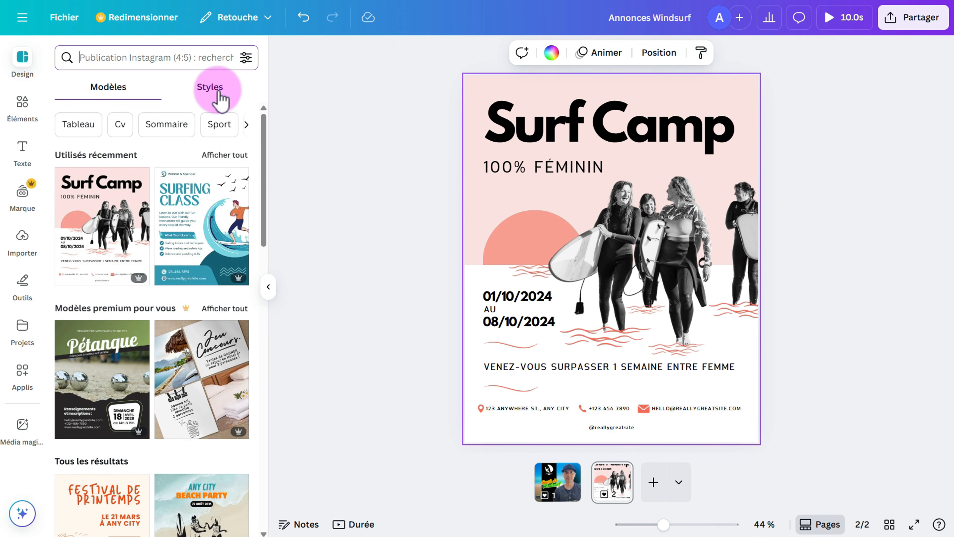
Browse the Styles colour palettes and recolour the poster with a pink palette.
click(211, 87)
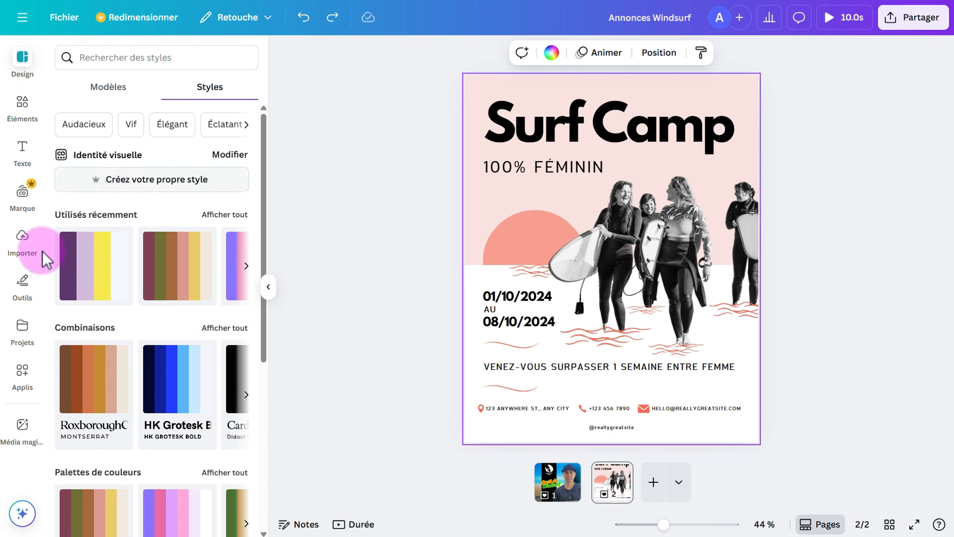
scroll(102, 320, down, 5)
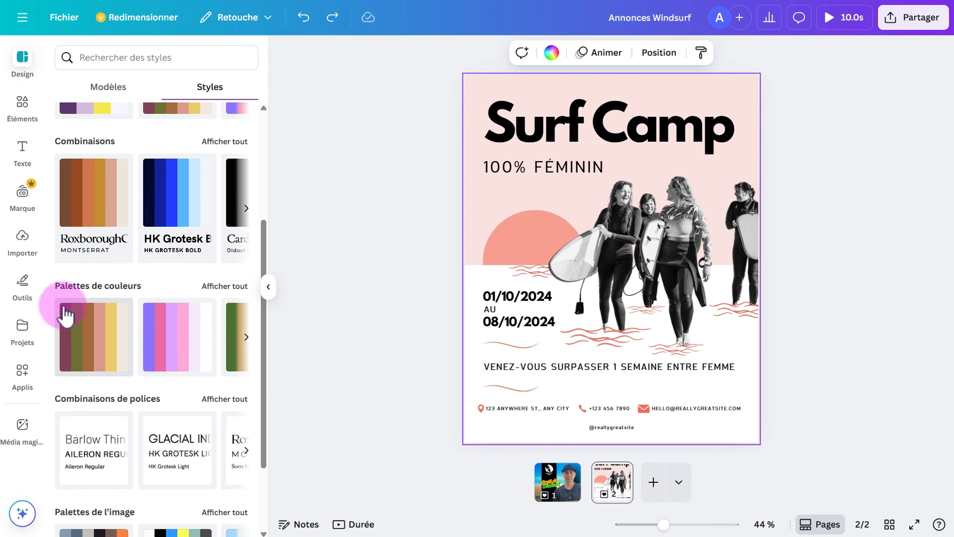
click(246, 336)
click(246, 337)
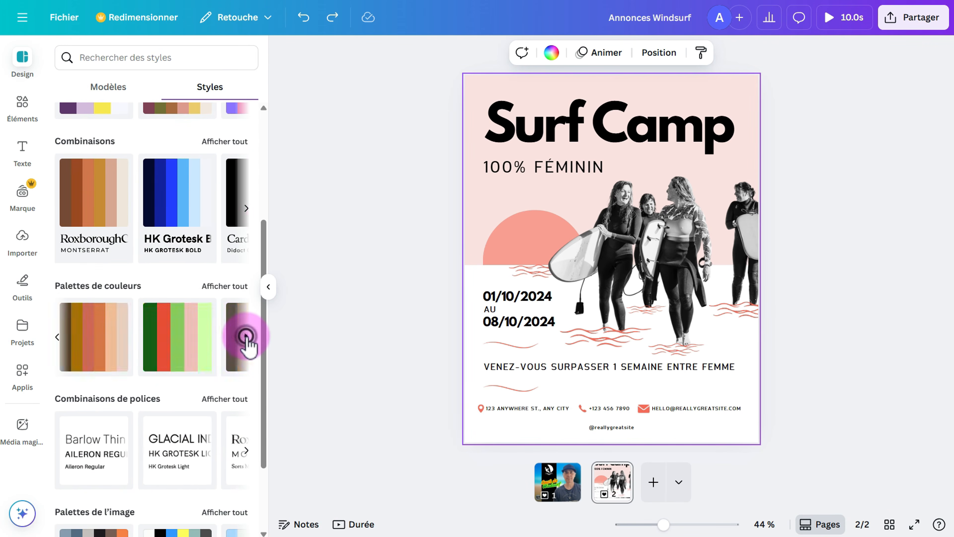
click(246, 336)
click(246, 336)
click(148, 348)
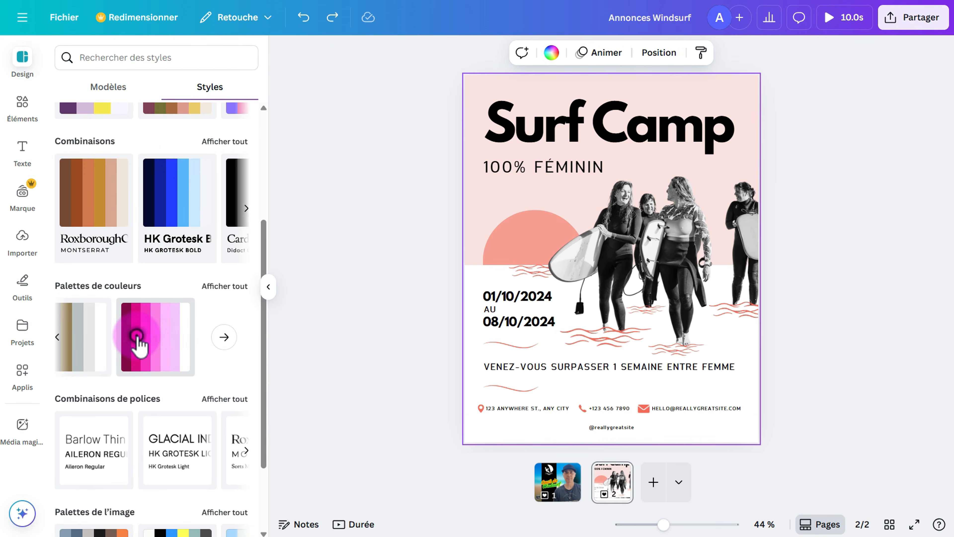
click(137, 338)
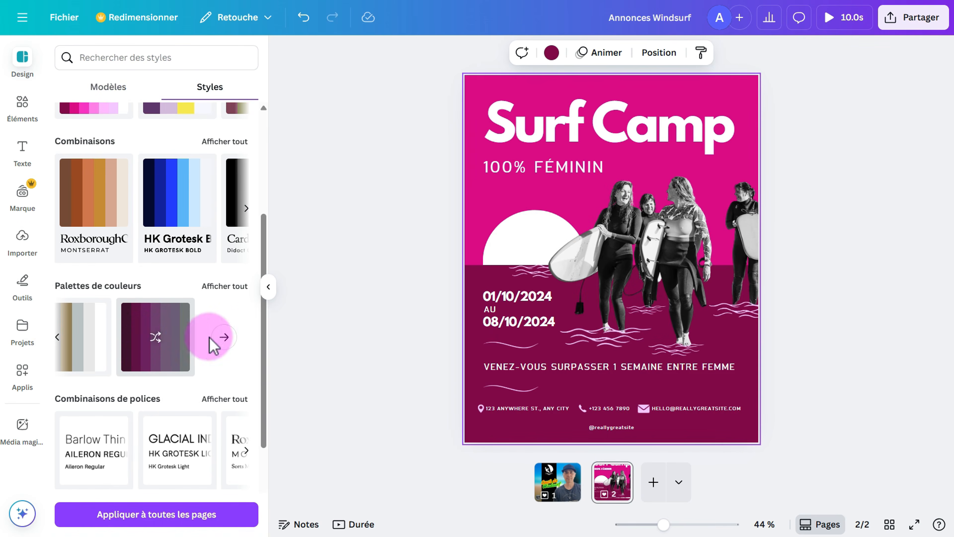
Preview many palettes: green-blue, navy-yellow, dark grey, pink-purple, purple-lilac, beige-brown, pink-magenta.
click(209, 337)
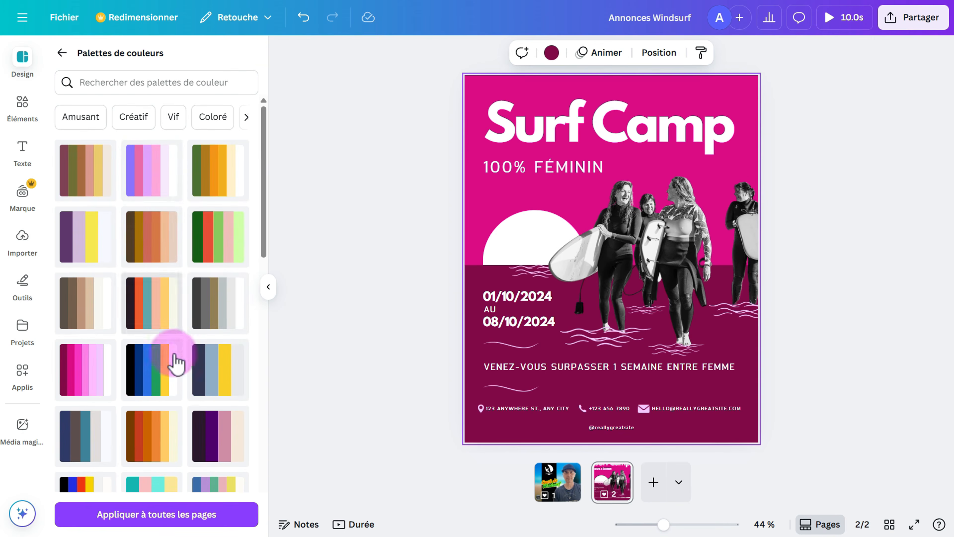
click(153, 371)
click(214, 378)
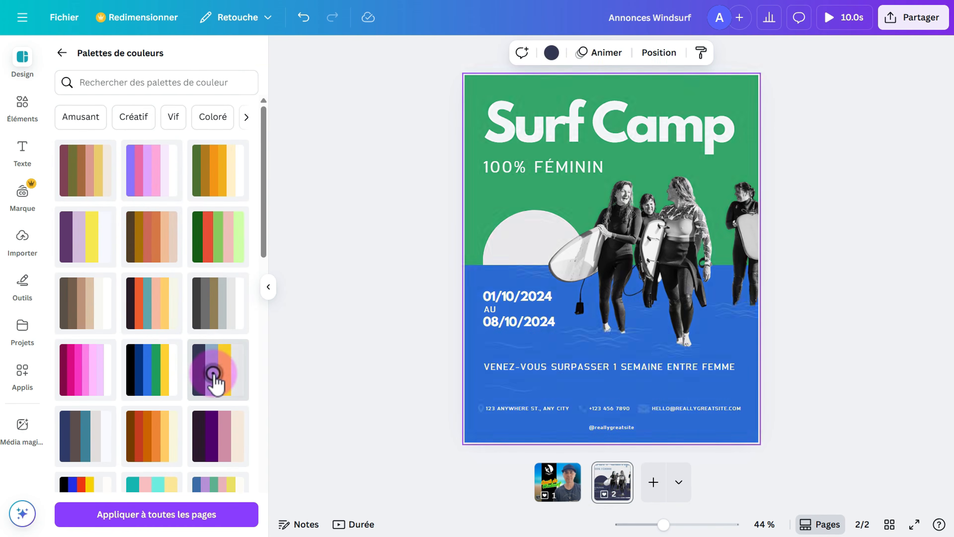
click(215, 311)
click(210, 240)
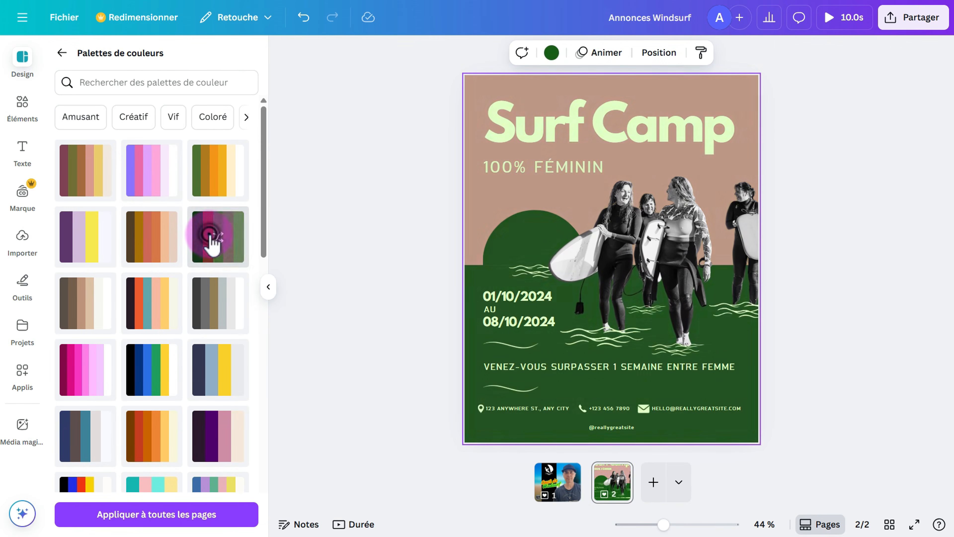
click(217, 178)
click(160, 190)
click(151, 180)
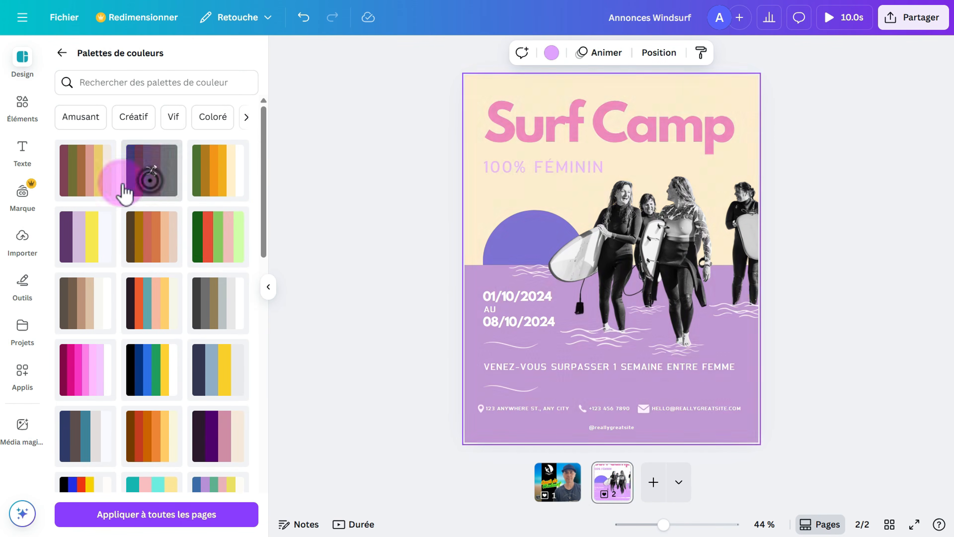
click(75, 177)
click(78, 223)
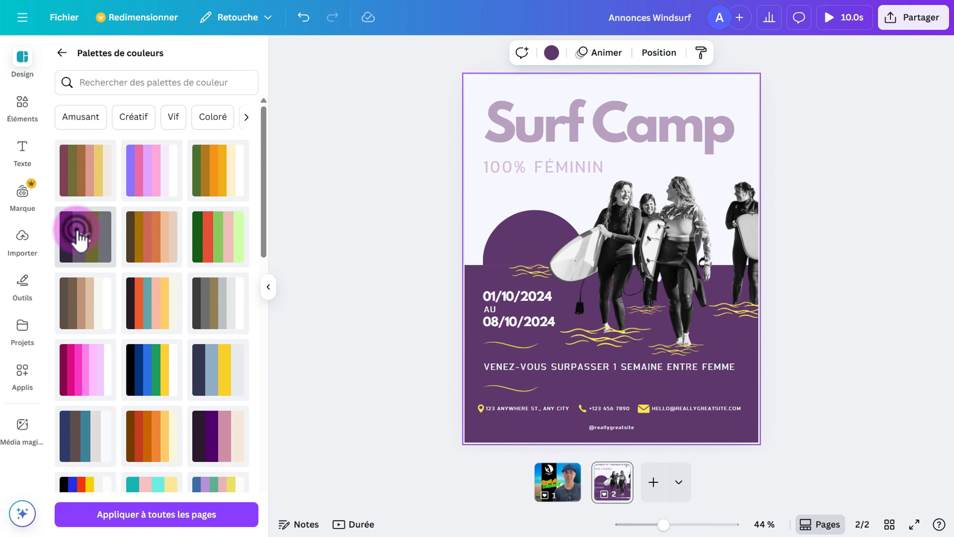
click(79, 299)
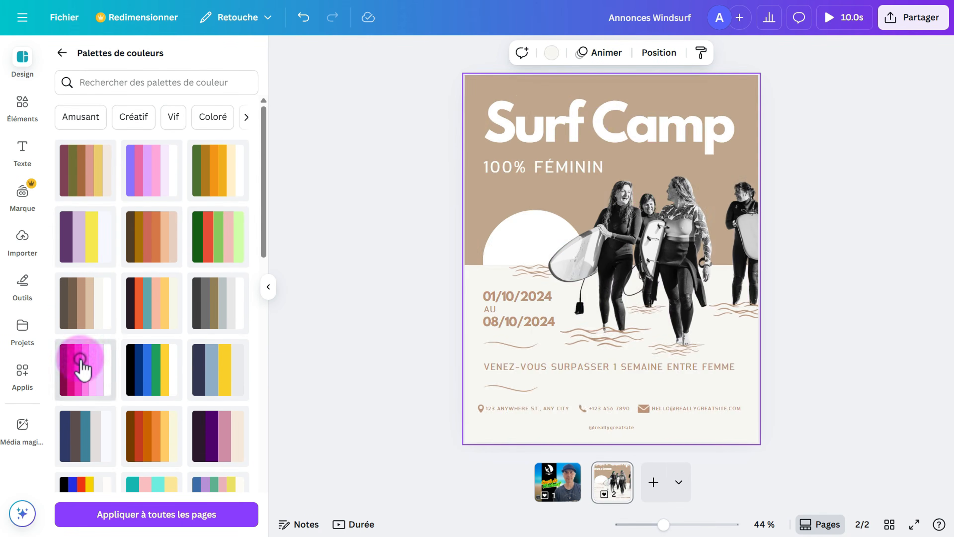
click(82, 363)
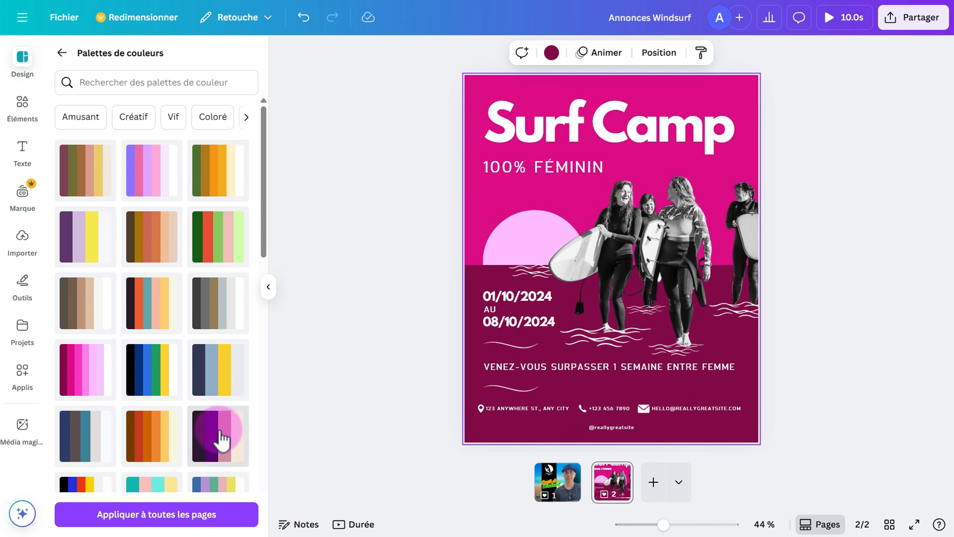
Try further palettes and settle on the pink and blue palette.
scroll(220, 437, down, 5)
click(243, 463)
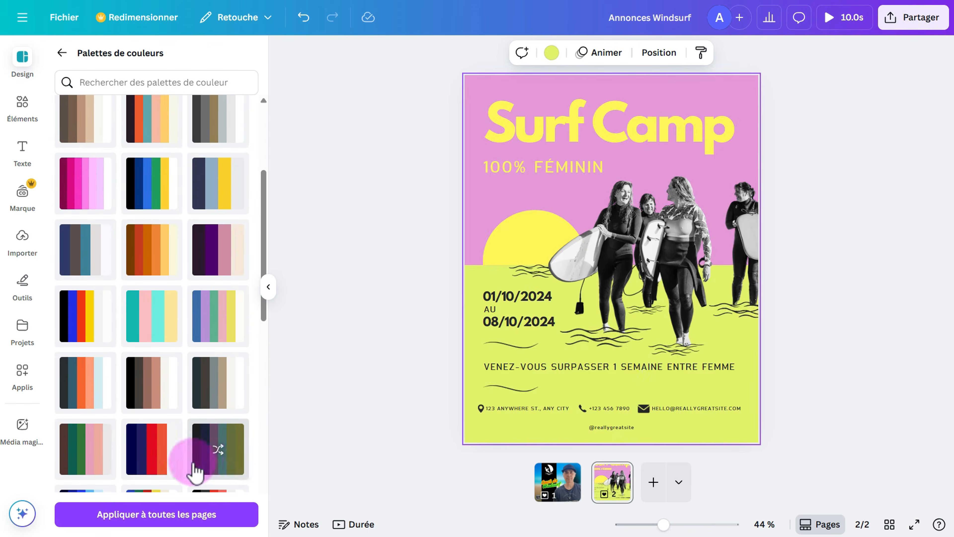
click(167, 453)
click(212, 389)
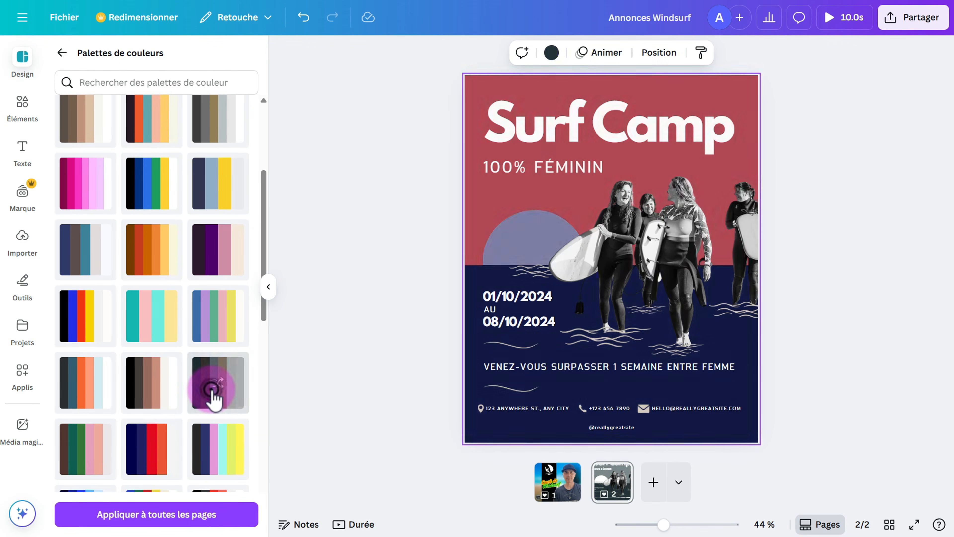
click(215, 328)
click(169, 332)
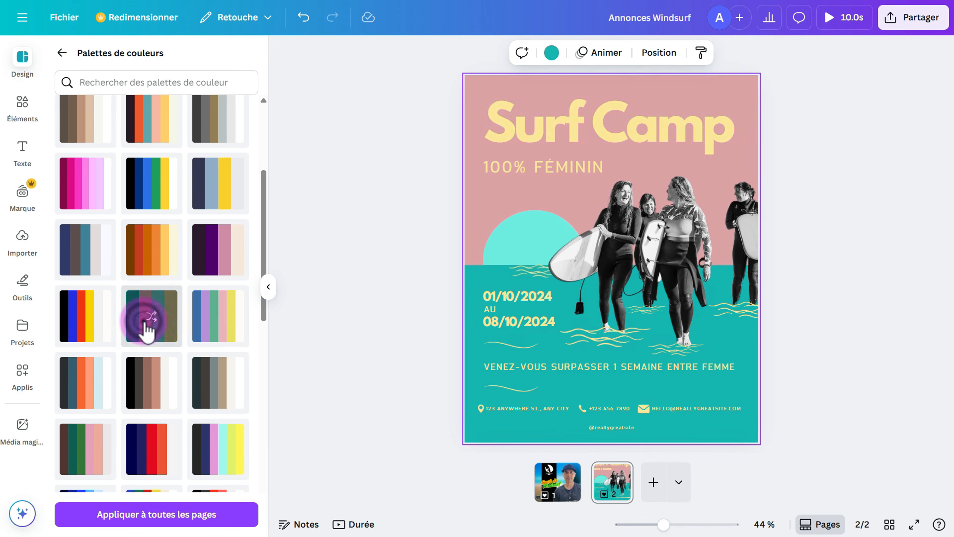
click(105, 323)
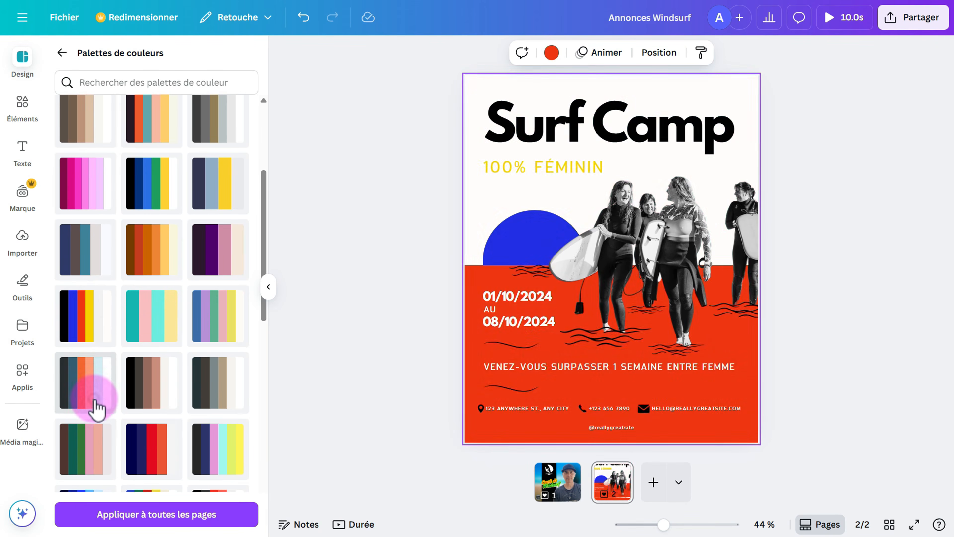
click(95, 399)
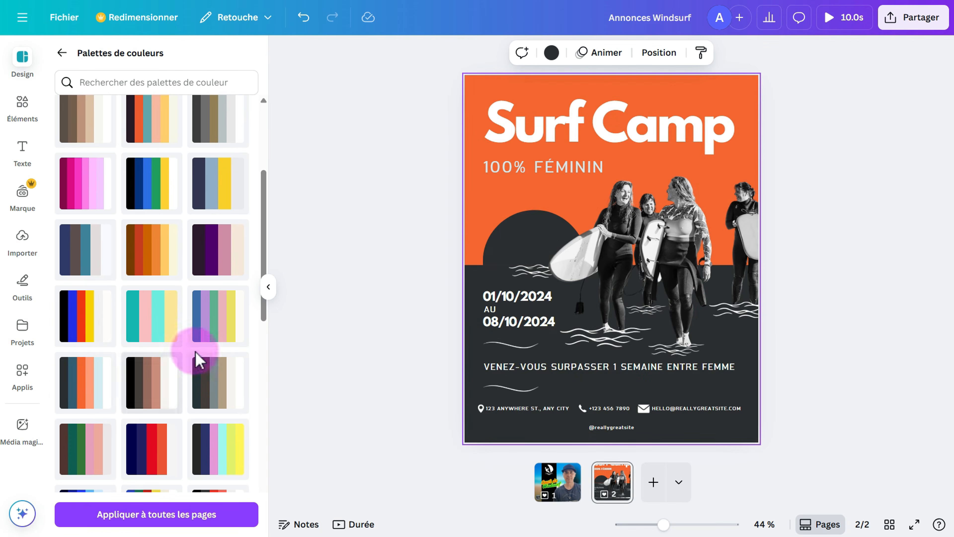
click(230, 323)
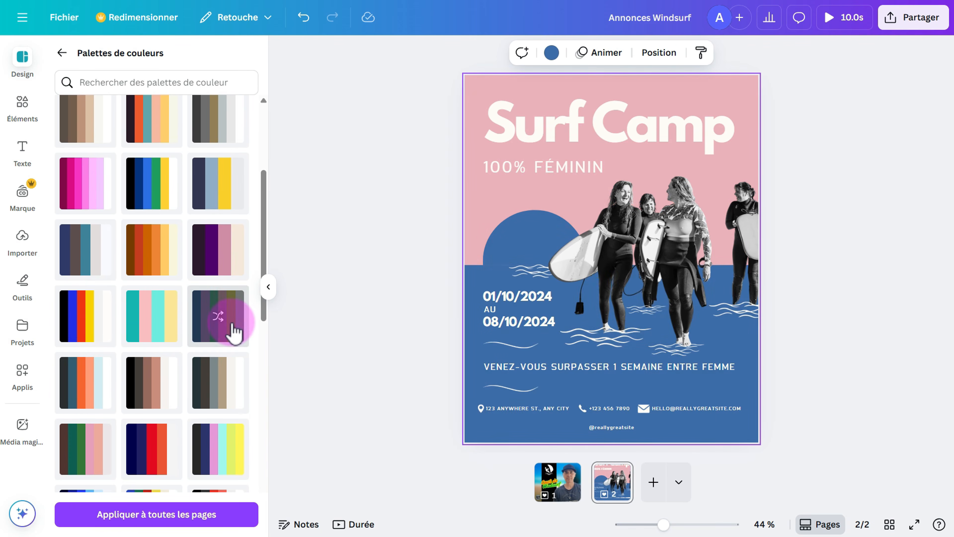
scroll(233, 323, up, 3)
click(60, 53)
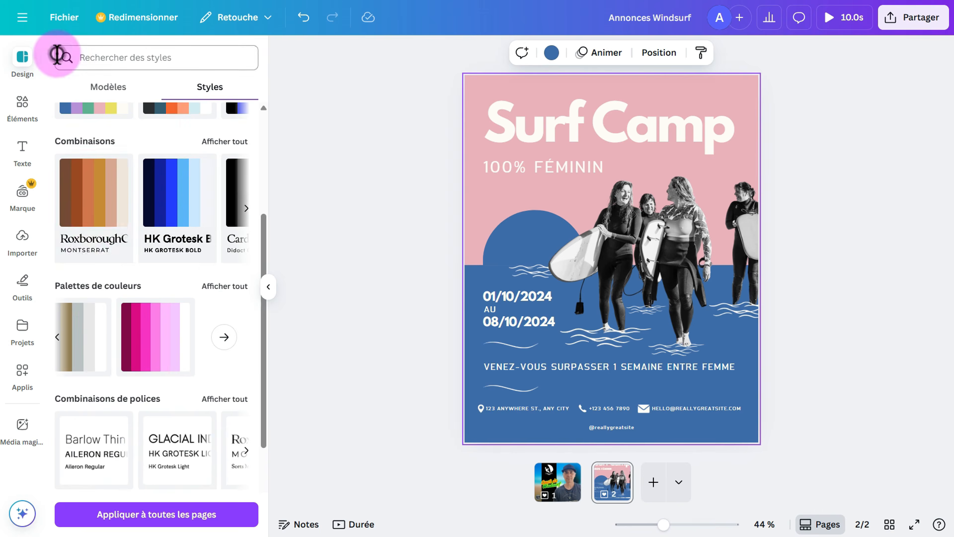
Try the HORIZON/Poppins Bold, Tenor Sans and Barlow Bold style combinations on the poster.
scroll(94, 290, up, 2)
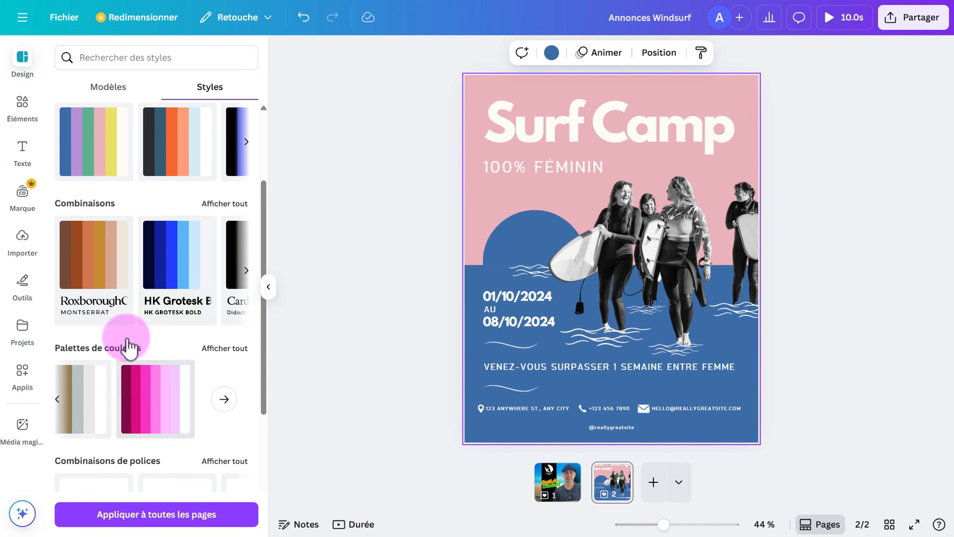
click(243, 270)
click(243, 270)
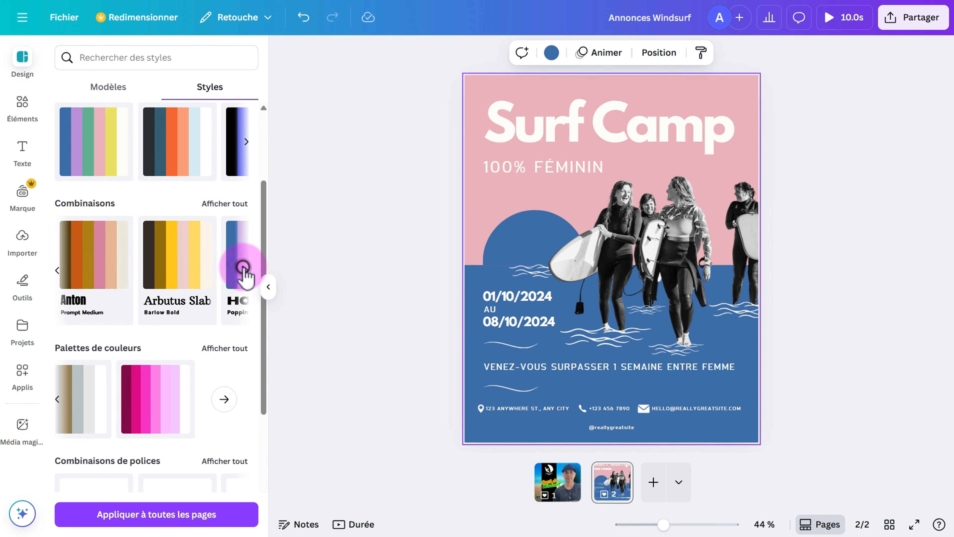
click(244, 270)
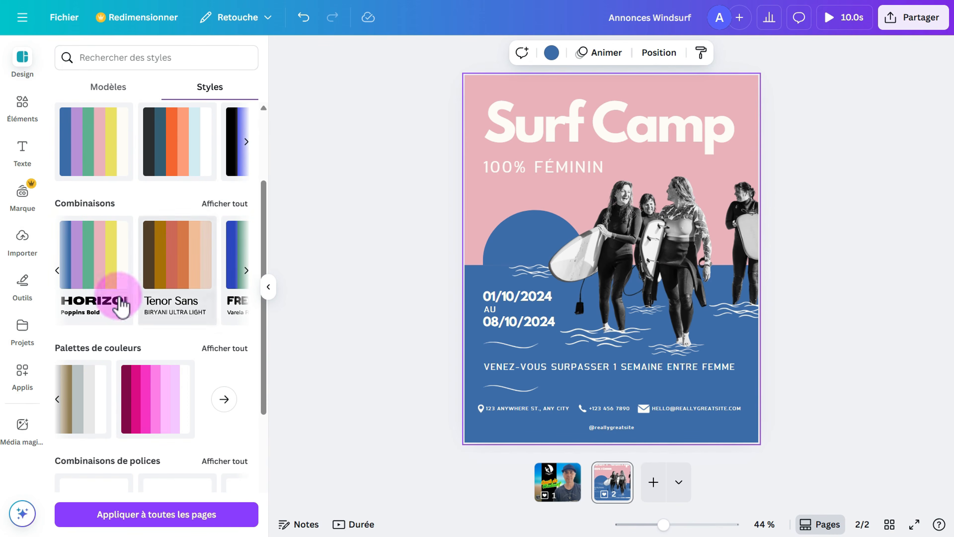
click(87, 261)
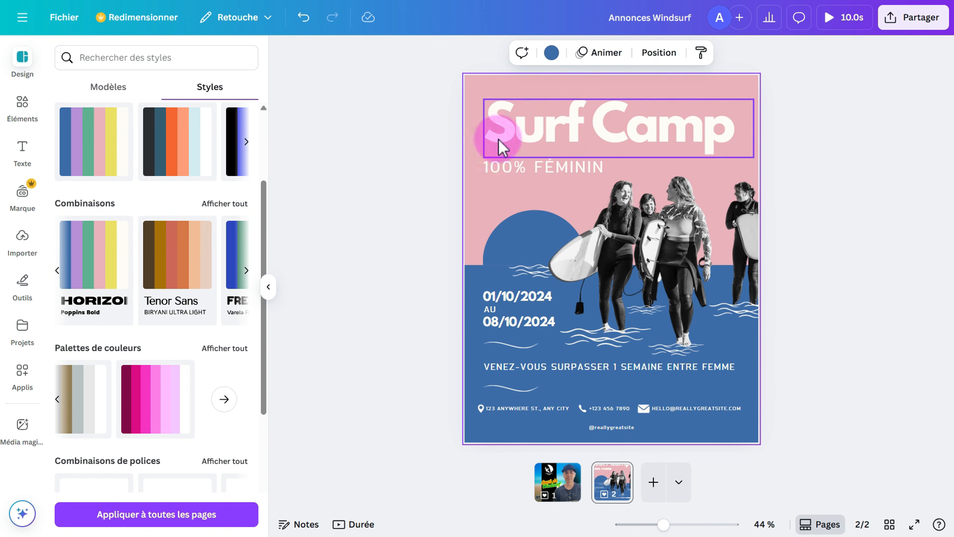
click(100, 271)
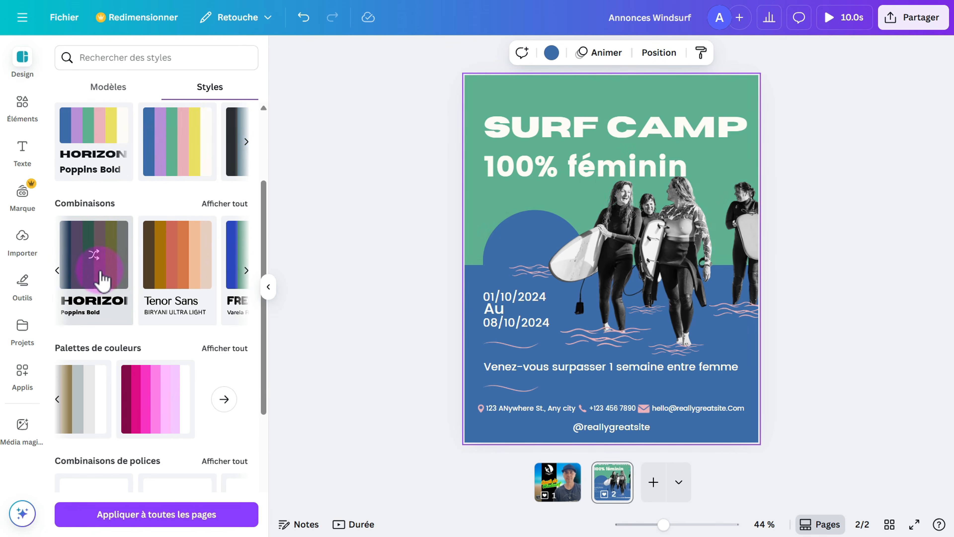
click(186, 259)
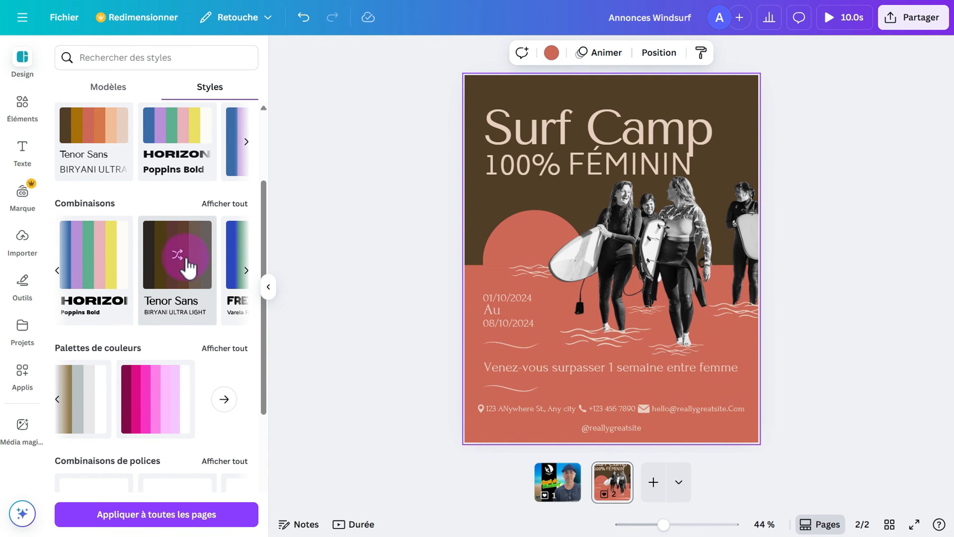
click(246, 270)
click(179, 279)
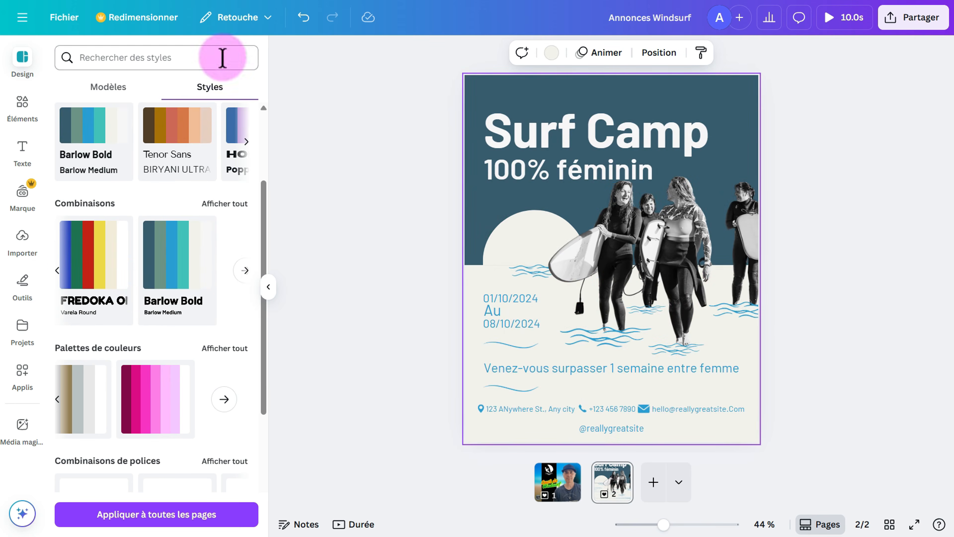
Undo the combination changes and redo once to restore pink and blue with white lettering.
click(305, 20)
click(305, 18)
click(304, 18)
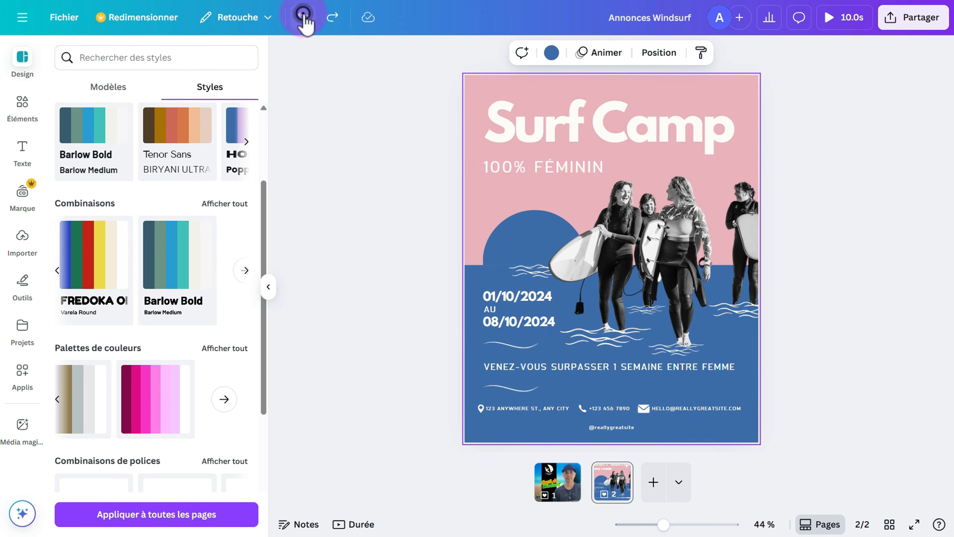
click(304, 18)
click(330, 18)
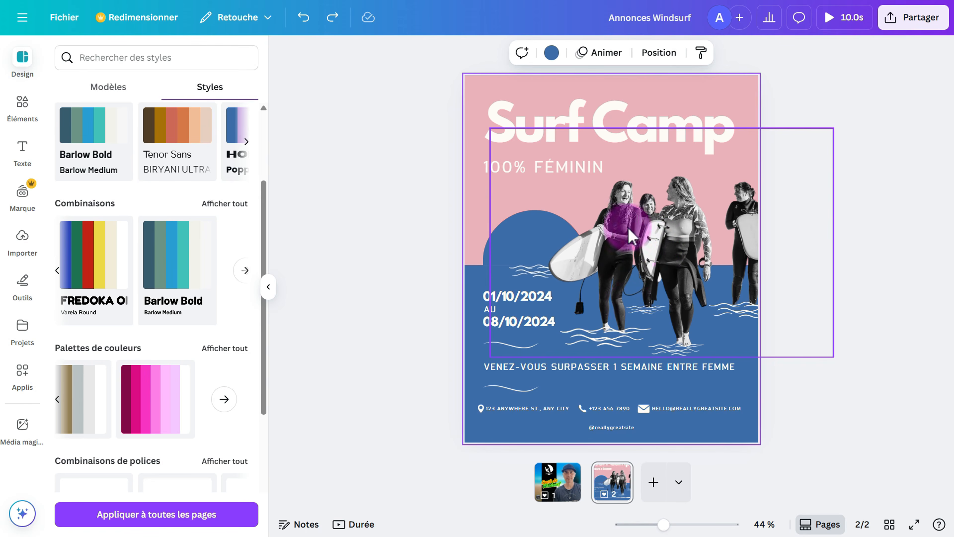
Check the layers list, then delete the black-and-white surfers photo group from the poster.
drag(638, 241, 623, 215)
right_click(623, 215)
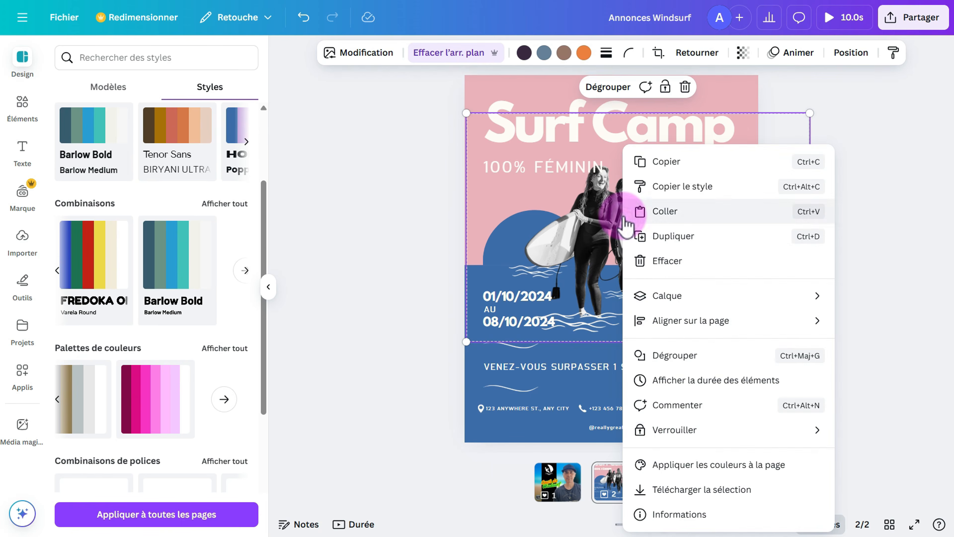
mouse_move(666, 301)
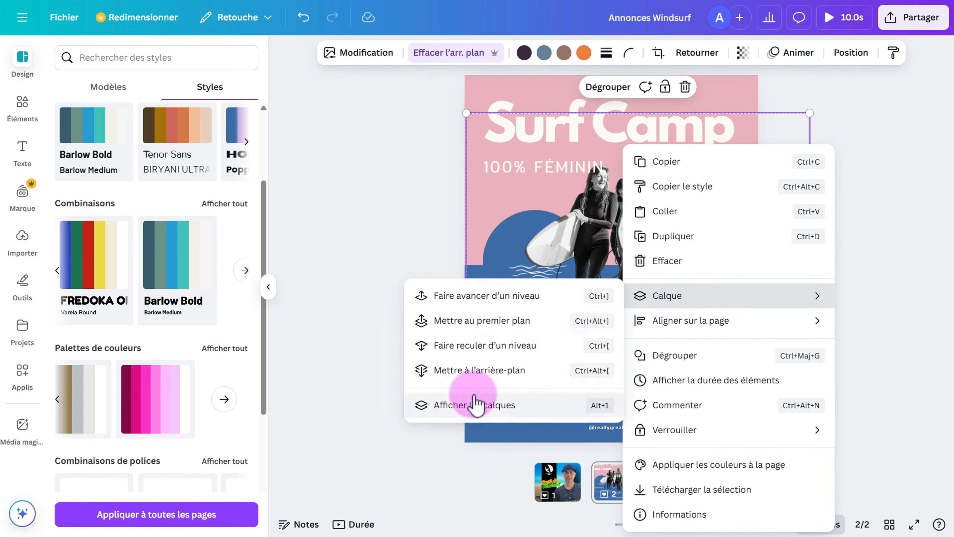
click(474, 405)
scroll(176, 250, down, 8)
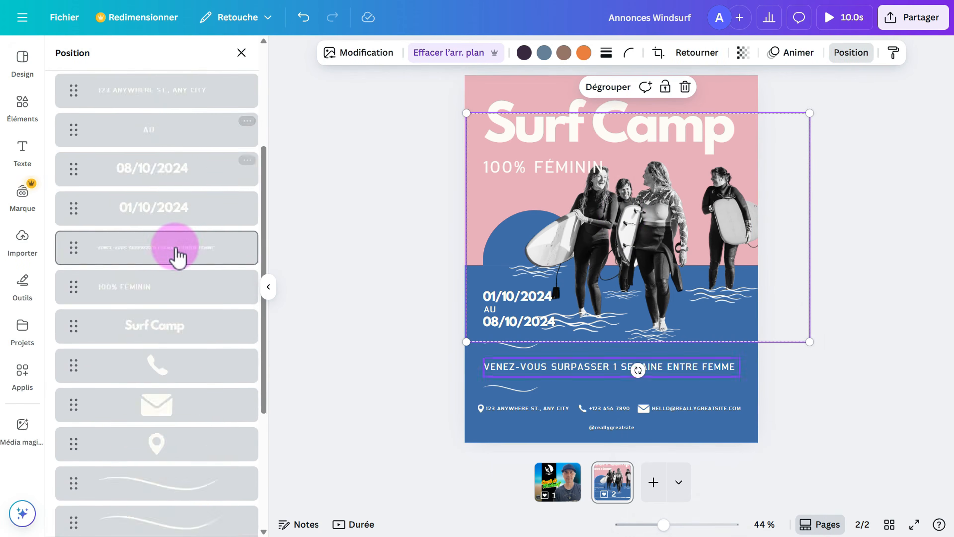
scroll(161, 477, up, 10)
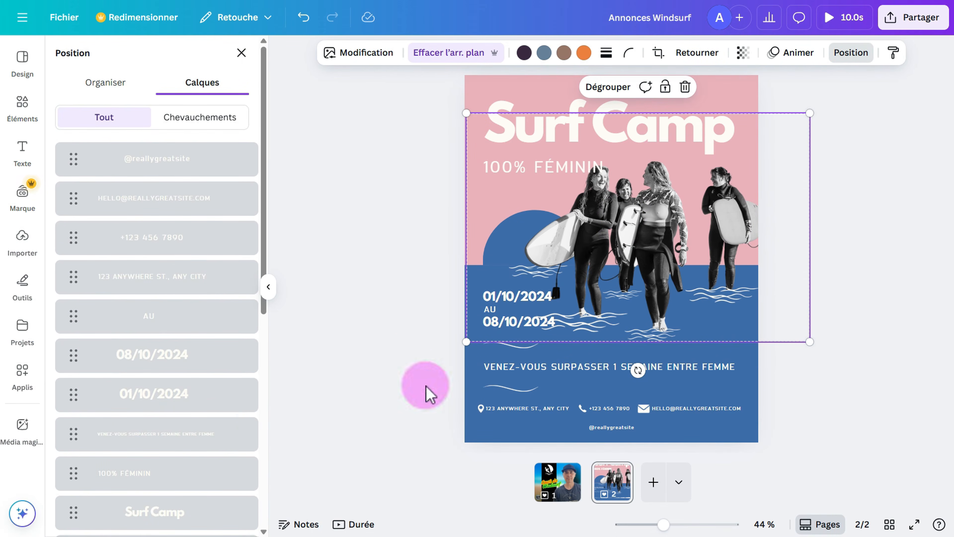
click(319, 298)
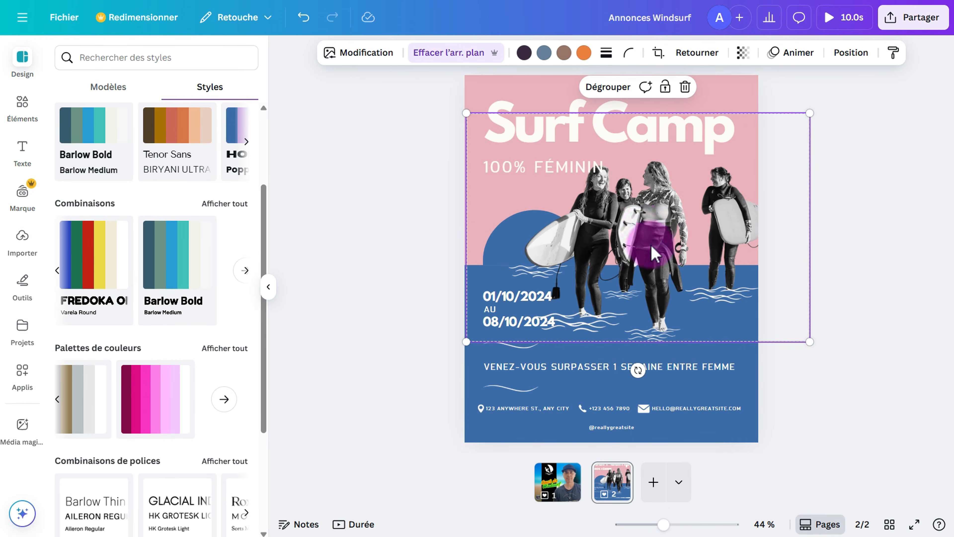
mouse_move(651, 247)
mouse_down()
mouse_move(648, 264)
mouse_move(644, 238)
mouse_move(654, 239)
mouse_up()
click(689, 98)
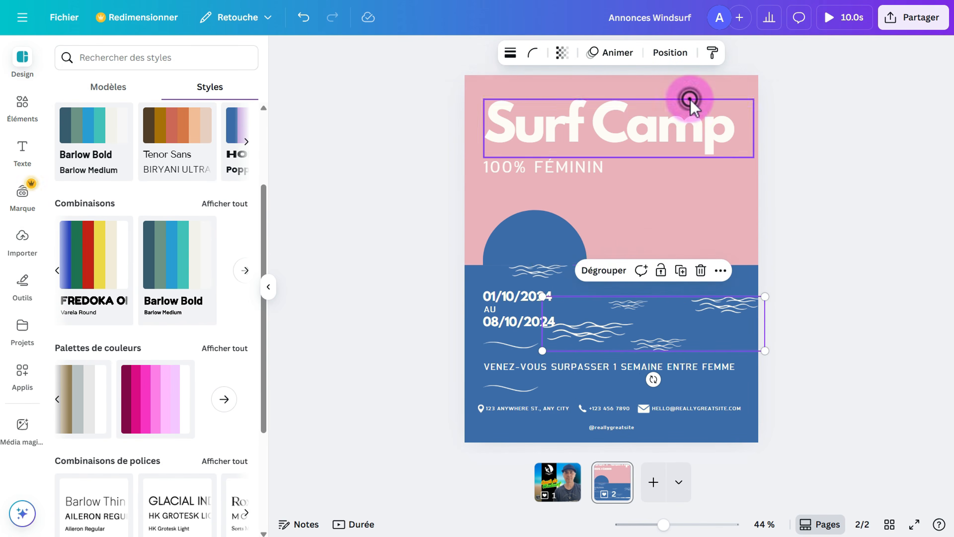
click(24, 105)
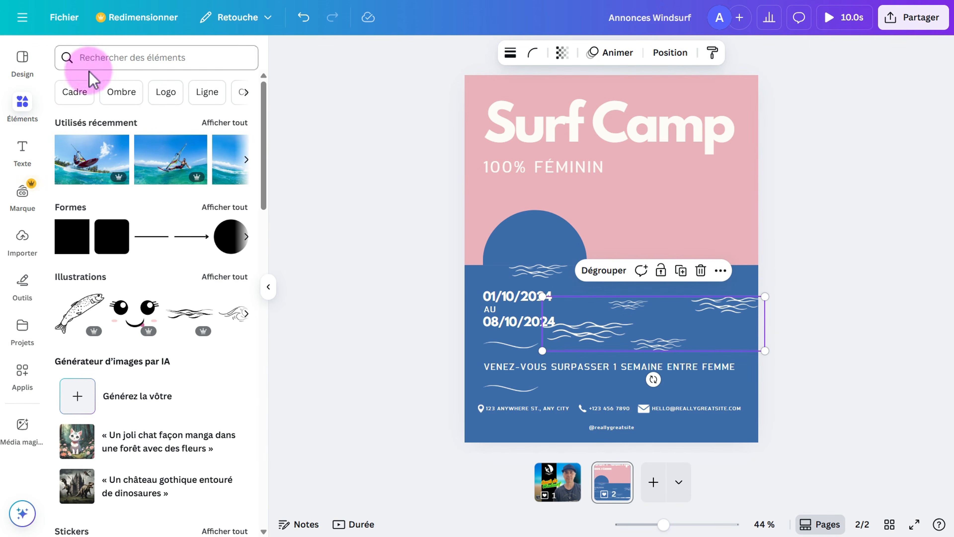
Search Elements photos for 'windsurfer' and insert the rider jumping over turquoise water.
click(218, 123)
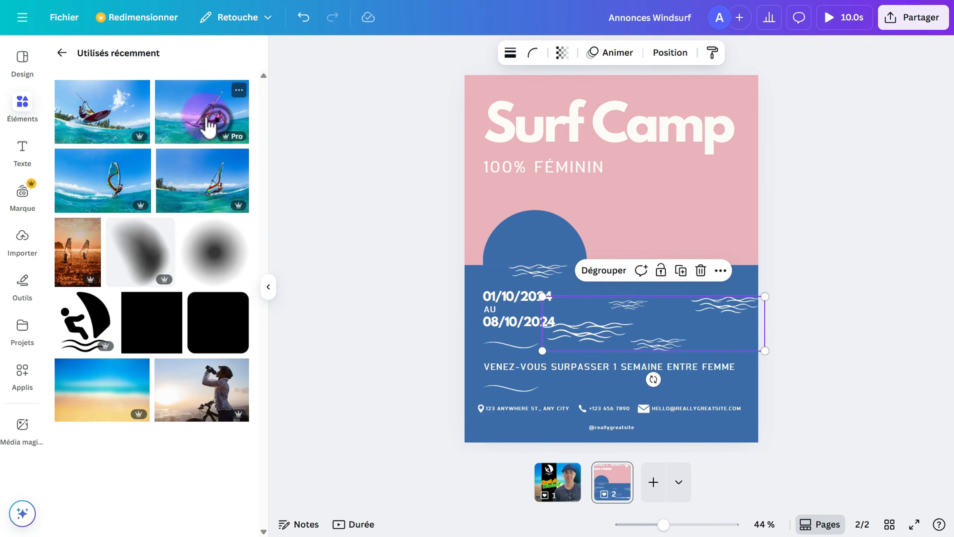
click(63, 54)
click(105, 62)
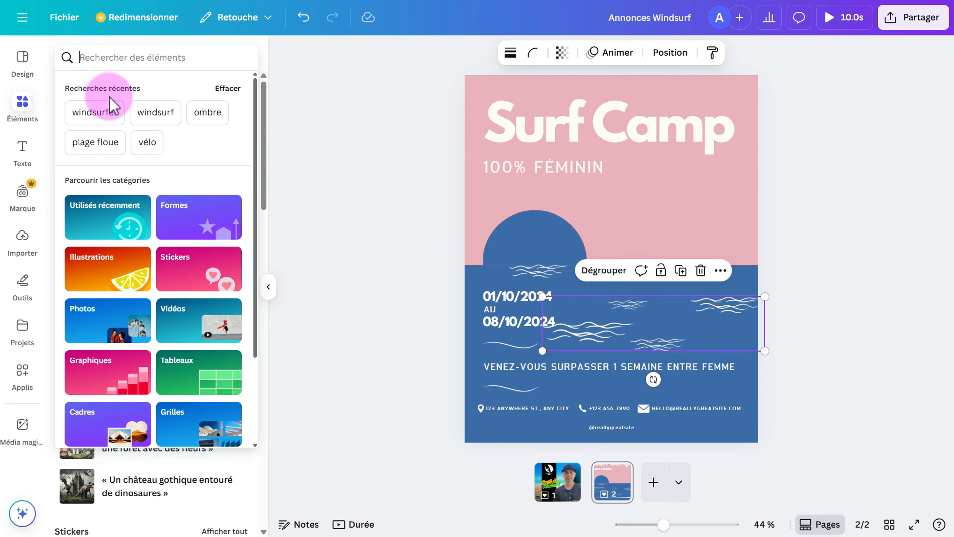
click(97, 112)
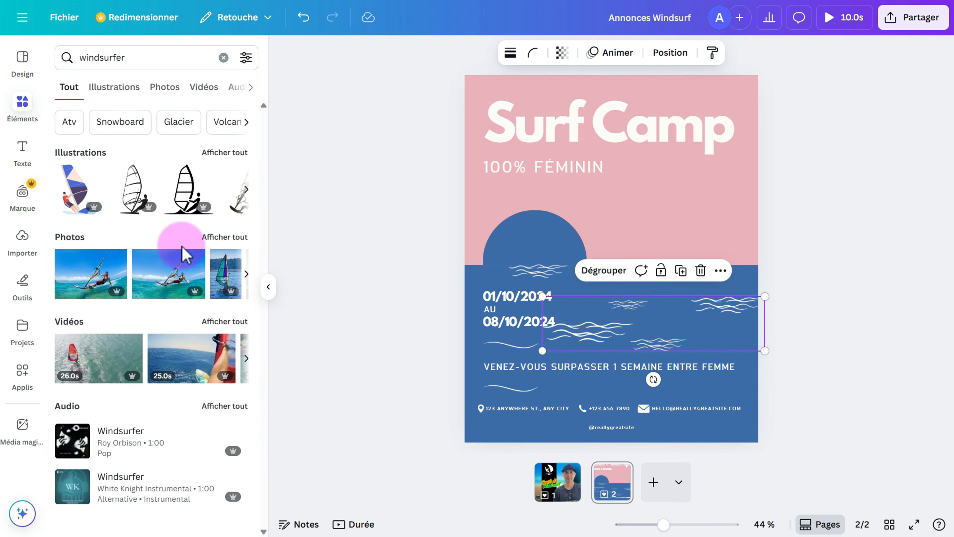
click(167, 88)
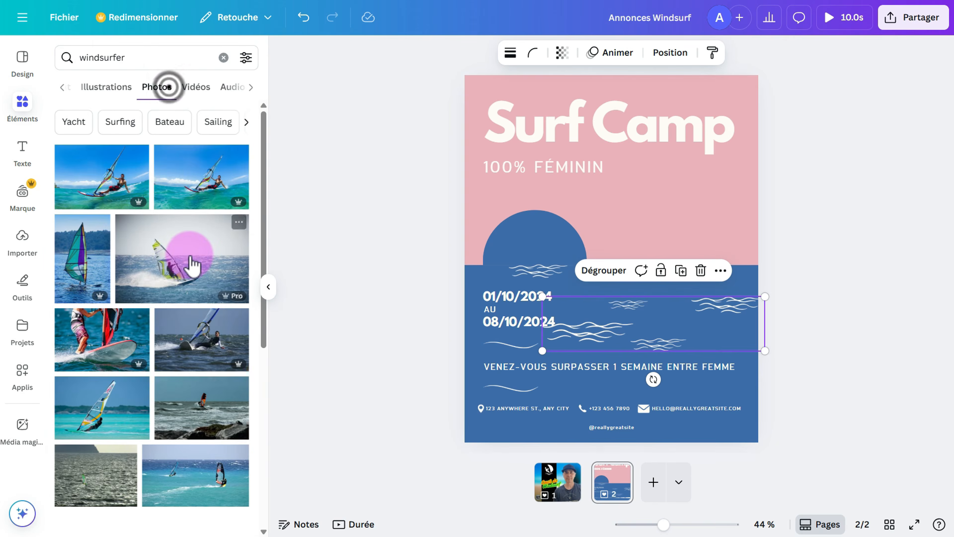
scroll(190, 264, down, 5)
scroll(192, 265, down, 2)
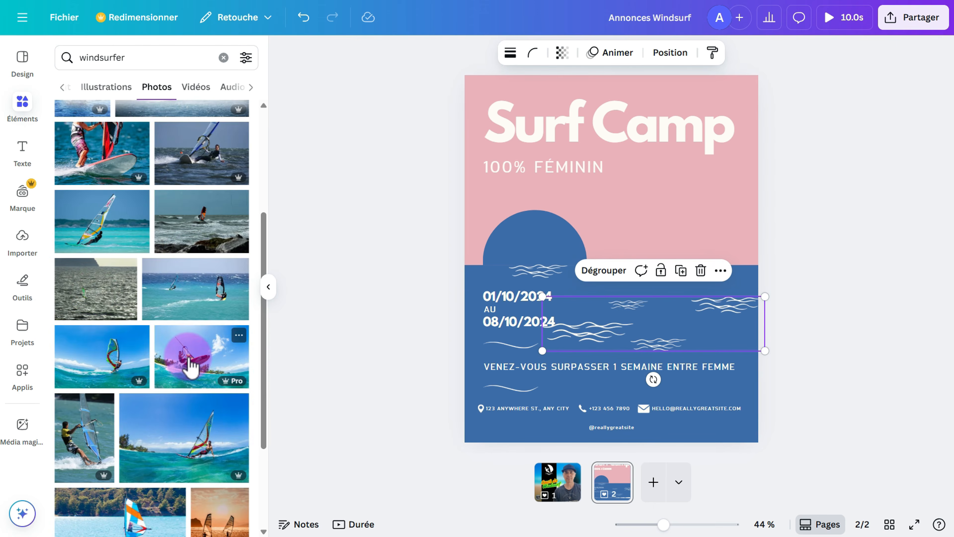
click(190, 366)
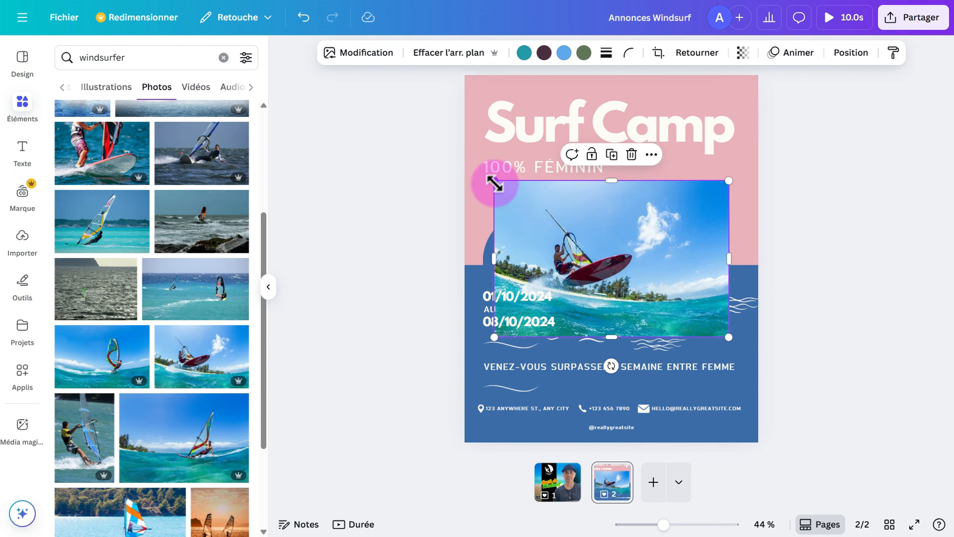
Enlarge the windsurfer photo, remove its background, and push it past the right page edge.
drag(495, 183, 366, 90)
drag(649, 273, 776, 309)
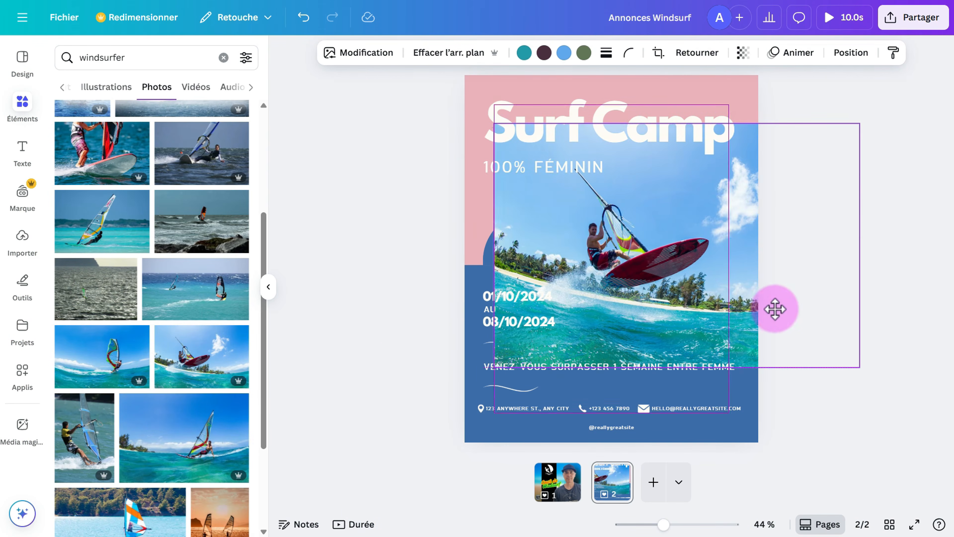
click(447, 53)
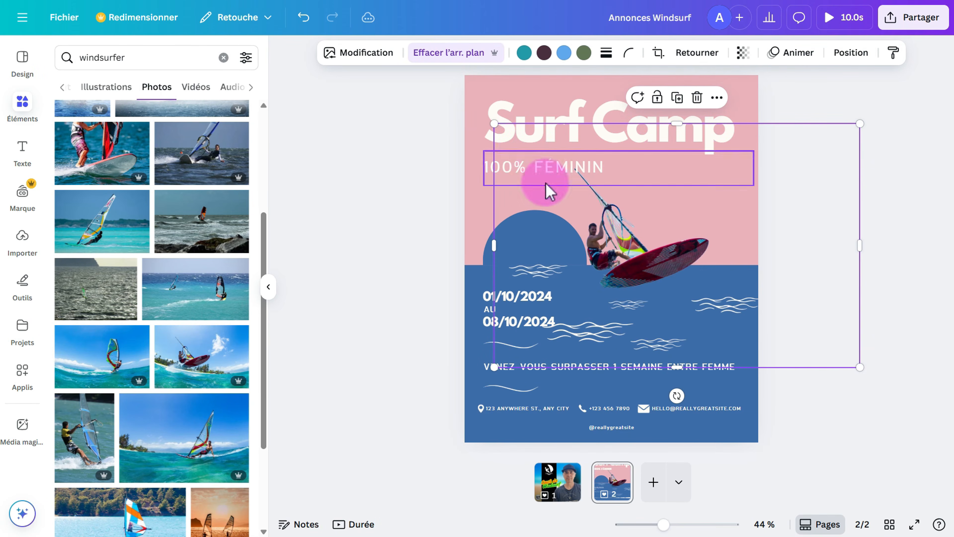
drag(467, 108, 366, 70)
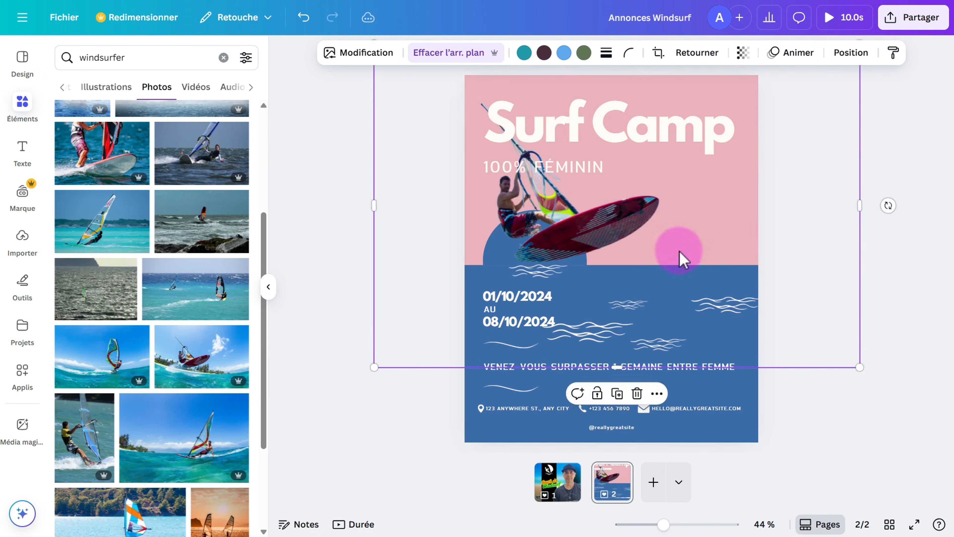
drag(682, 258, 774, 301)
Change the title text from 'Surf Camp' to 'Cours de Windsurf'.
click(555, 132)
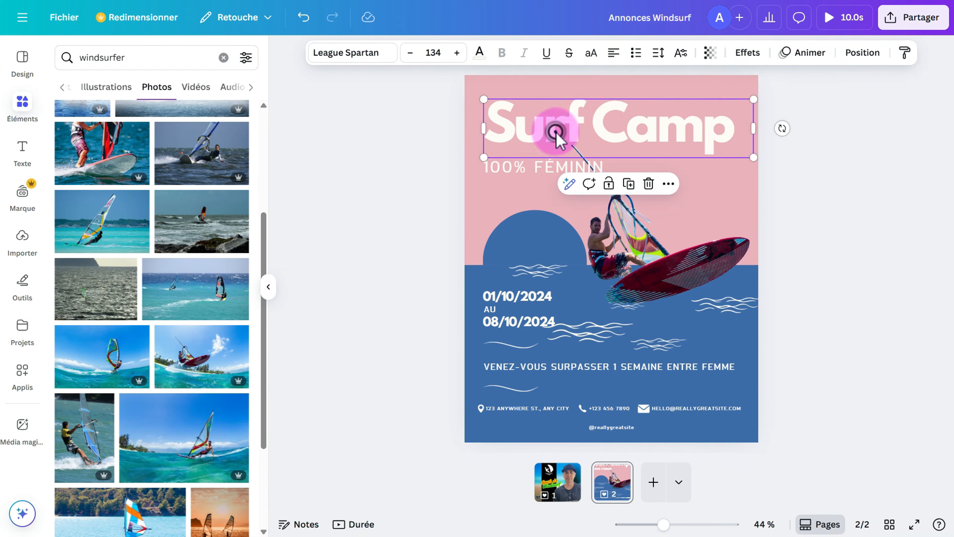
click(556, 132)
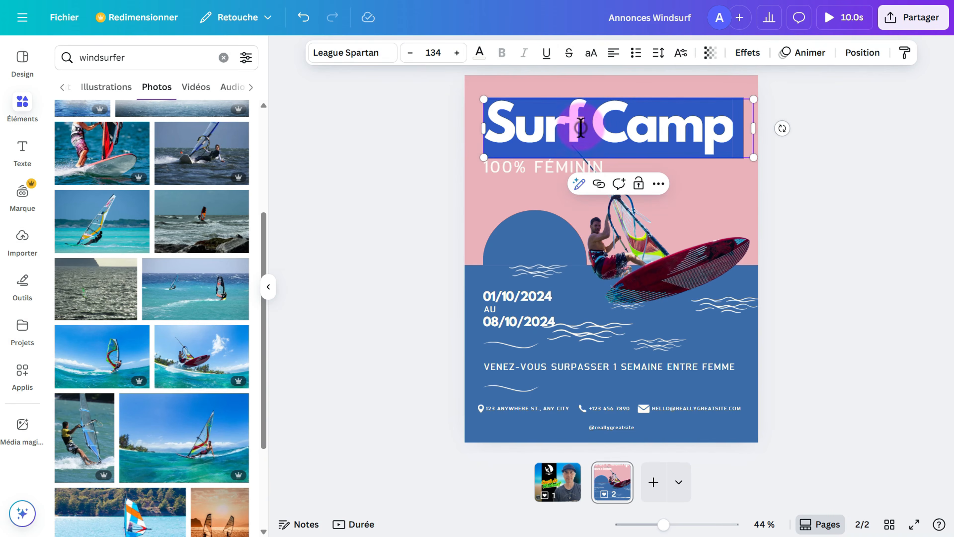
click(578, 141)
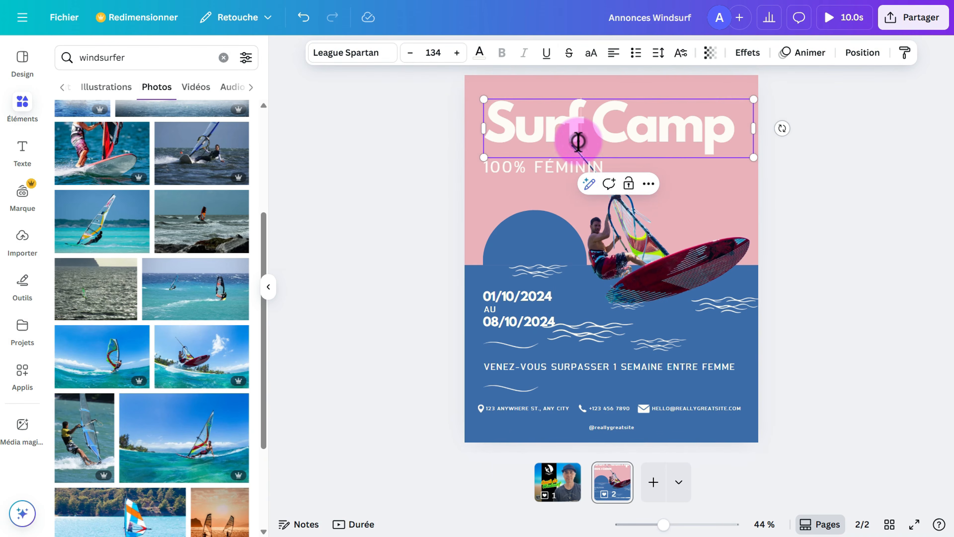
key(BackSpace)
key(BackSpace)
key(BackSpace)
key(BackSpace)
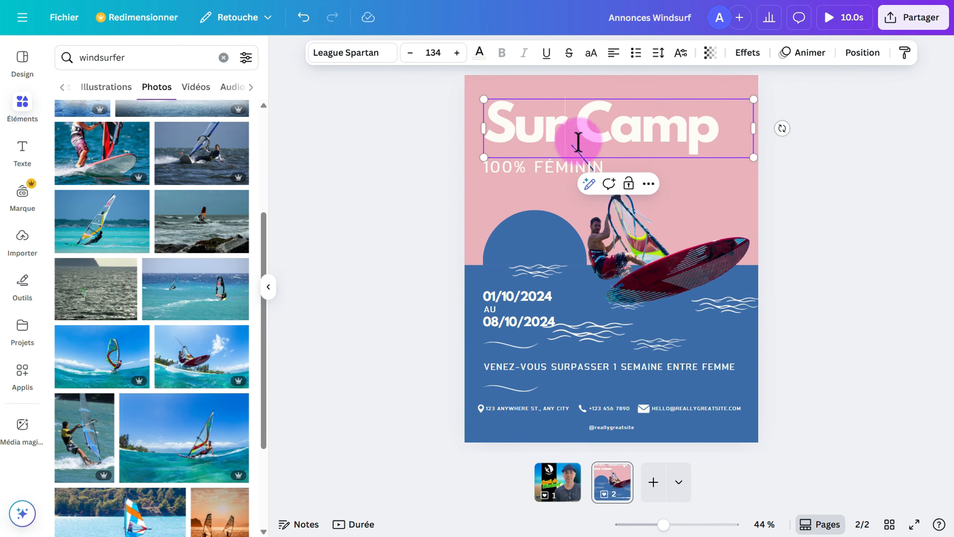
text(Winds)
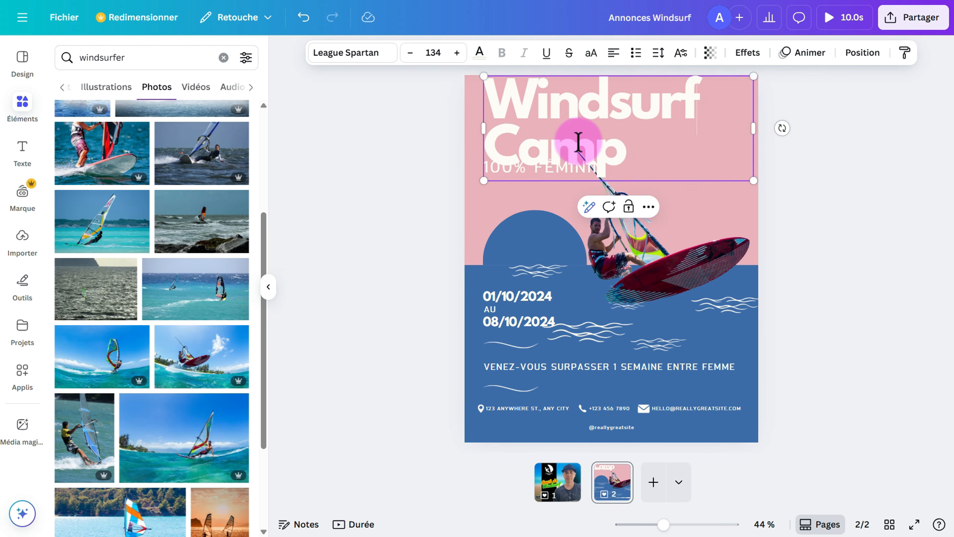
click(501, 113)
text(Cours de)
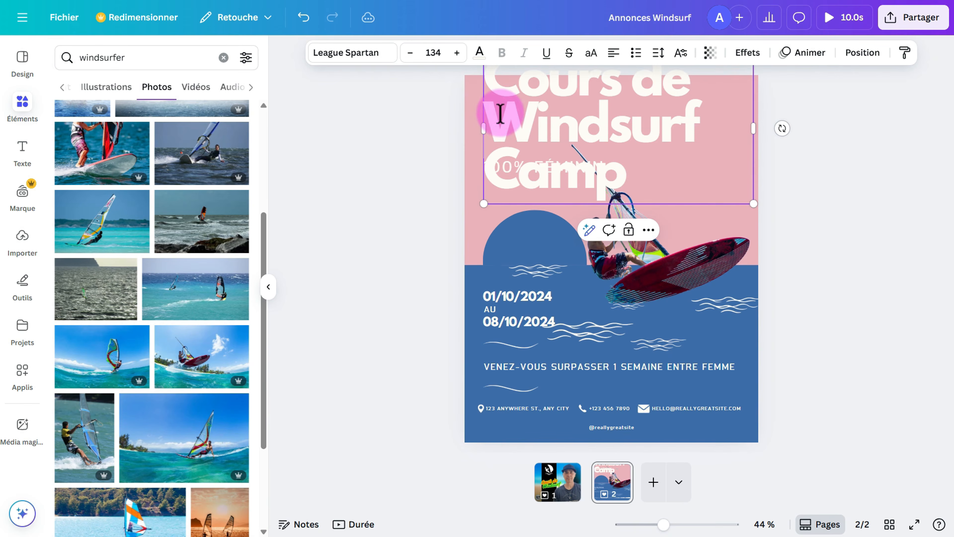
drag(669, 186, 486, 173)
key(BackSpace)
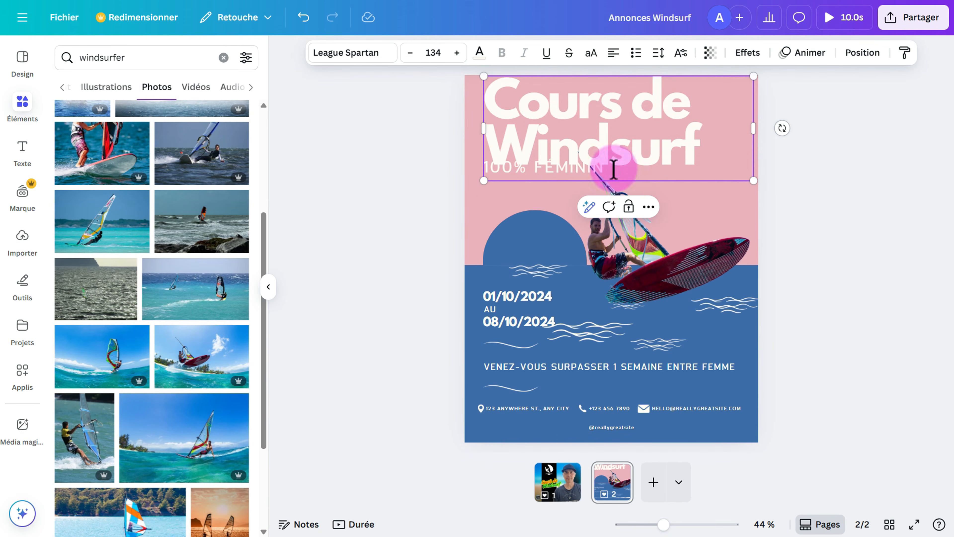
Resize the title onto a single line and move it near the top of the pink area.
drag(753, 180, 655, 142)
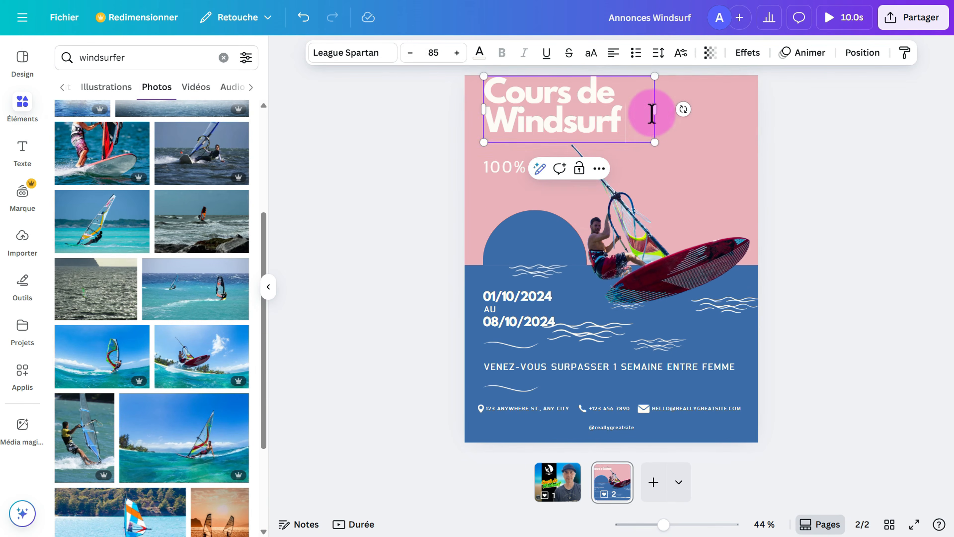
drag(656, 108, 729, 124)
click(417, 119)
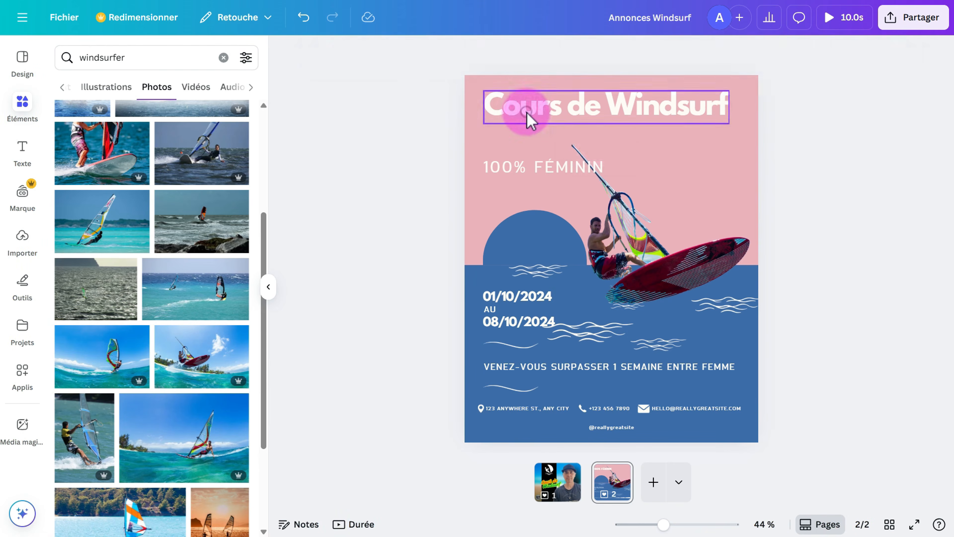
click(556, 117)
drag(556, 117, 565, 120)
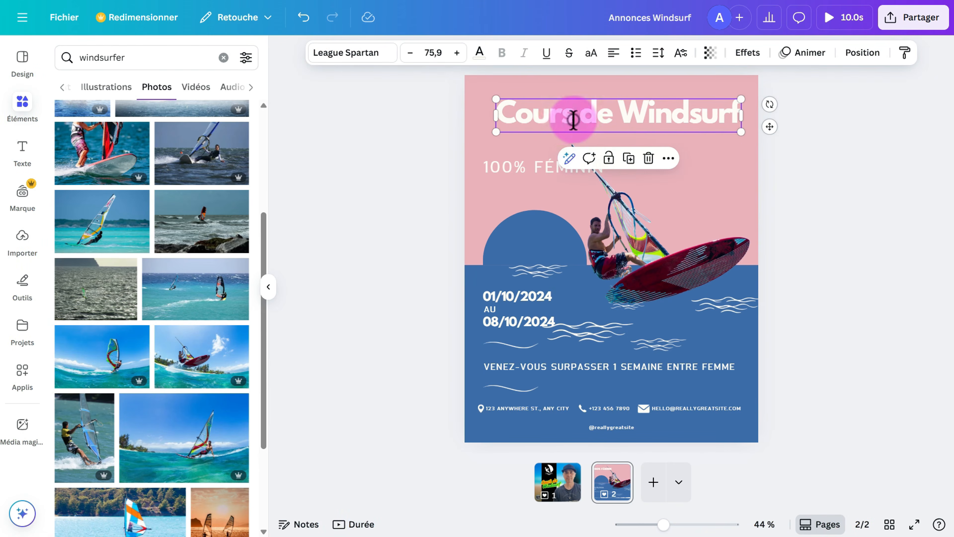
Colour the title blue #3c6ca8 and nudge the 100% FÉMININ line up beneath it.
click(574, 121)
drag(499, 117, 722, 116)
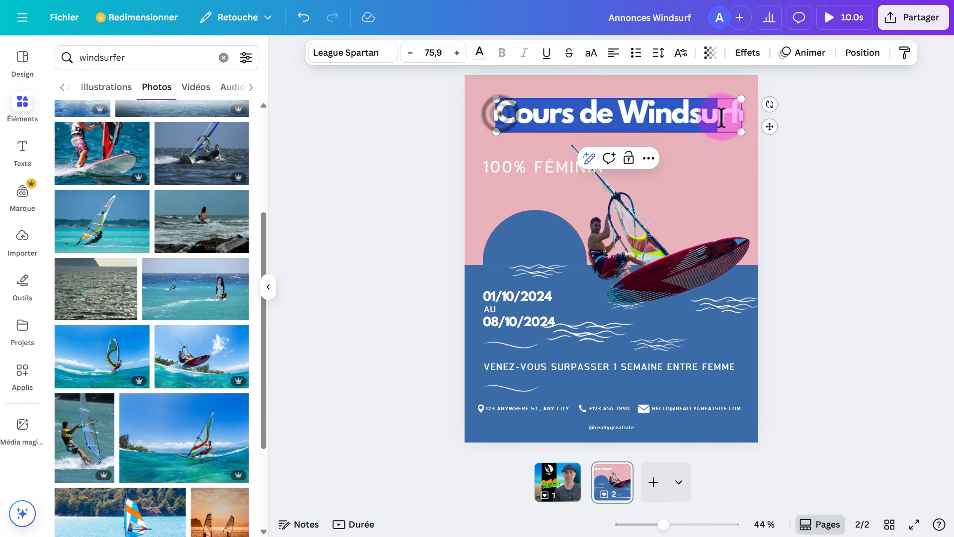
click(458, 52)
click(479, 53)
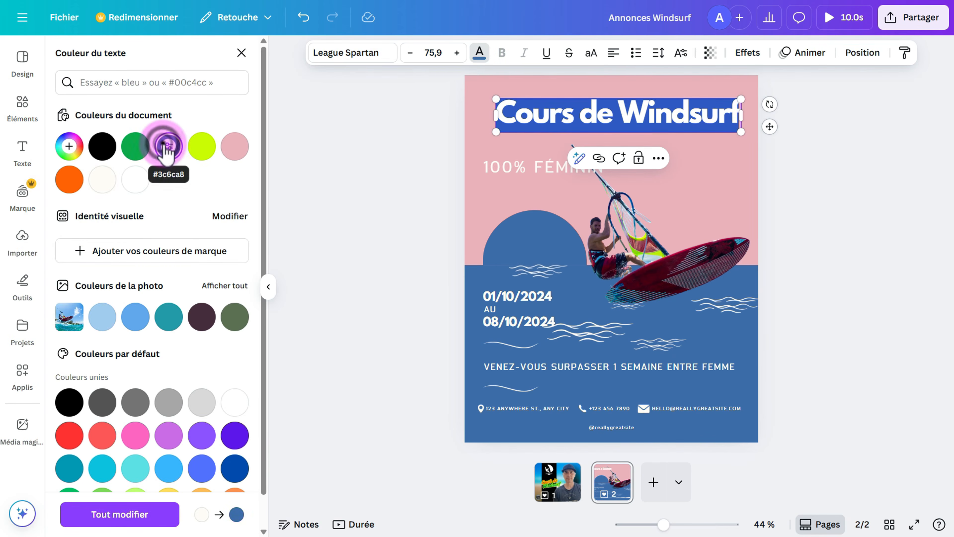
click(134, 146)
click(168, 148)
click(381, 168)
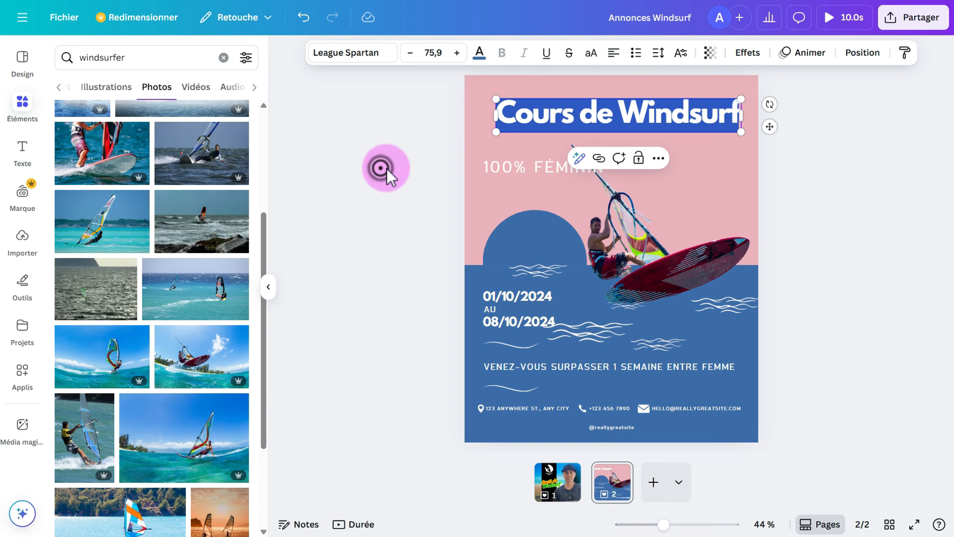
drag(518, 157, 550, 133)
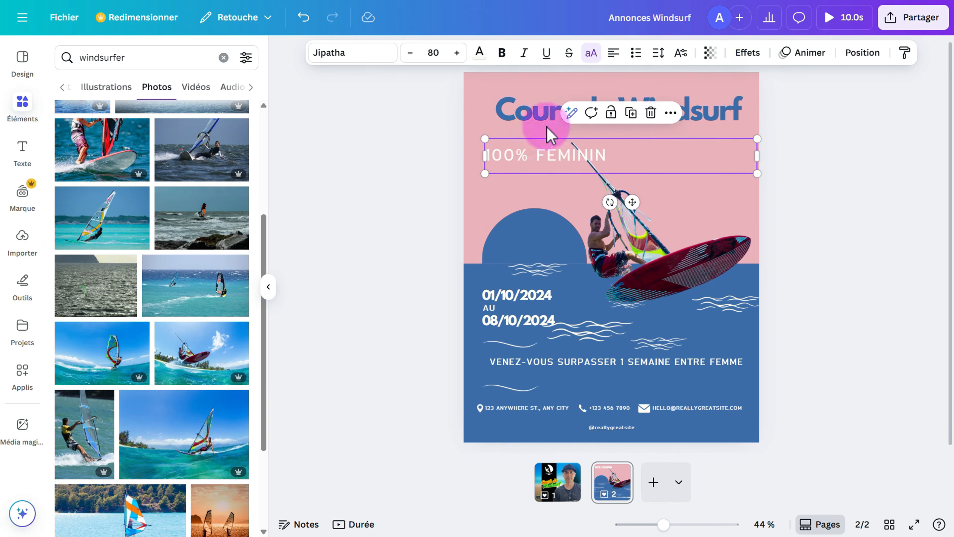
Delete the 100% FÉMININ, 01/10/2024, AU, 08/10/2024 and VENEZ-VOUS SURPASSER texts.
click(651, 112)
click(538, 297)
click(550, 263)
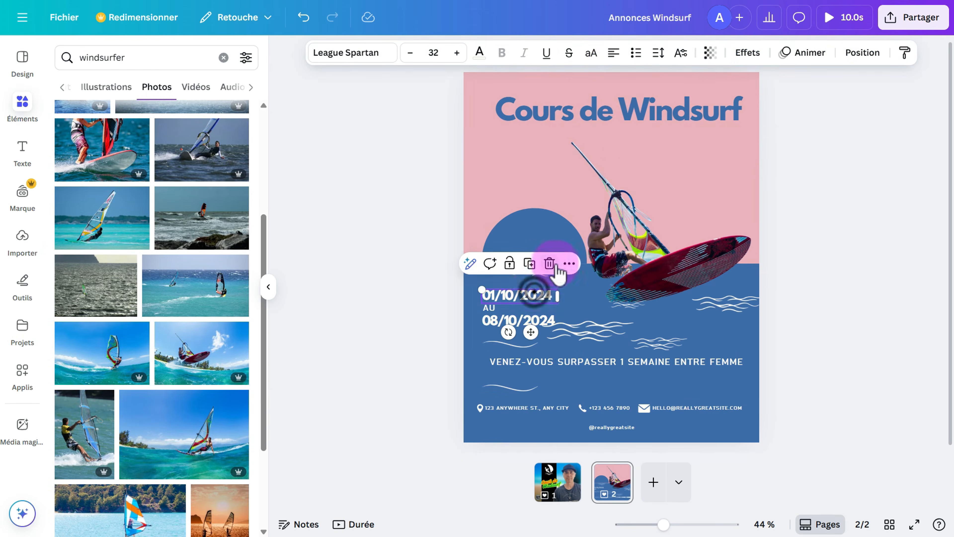
click(500, 309)
click(528, 274)
click(522, 320)
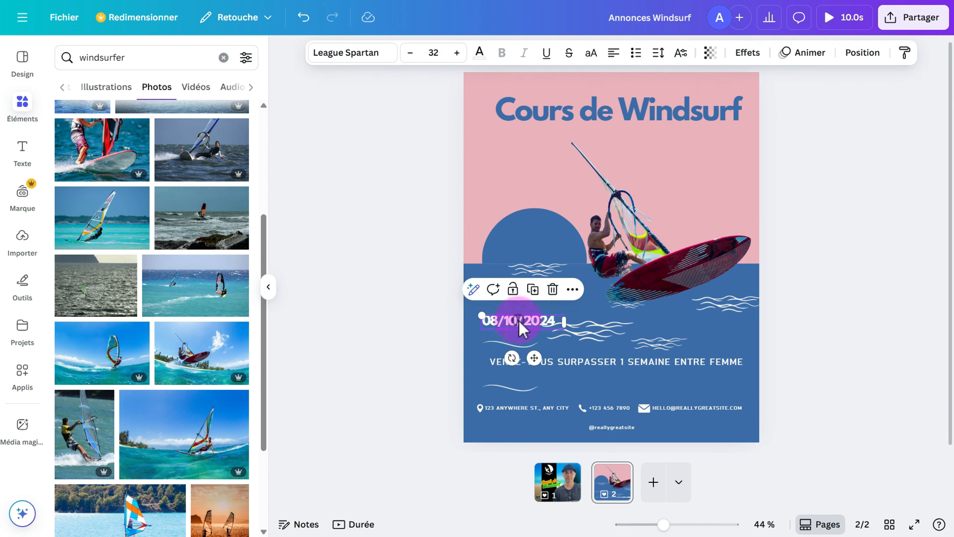
click(550, 288)
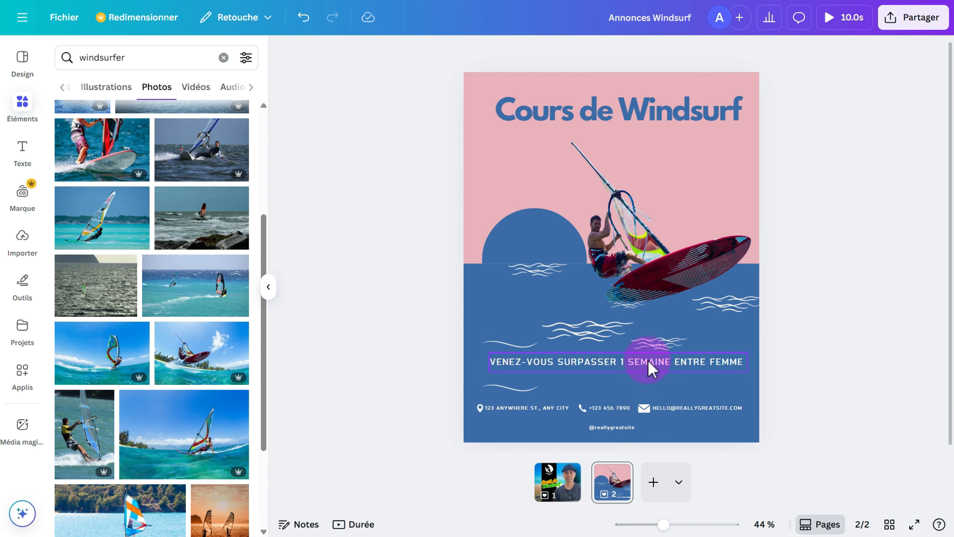
click(635, 363)
drag(635, 363, 640, 365)
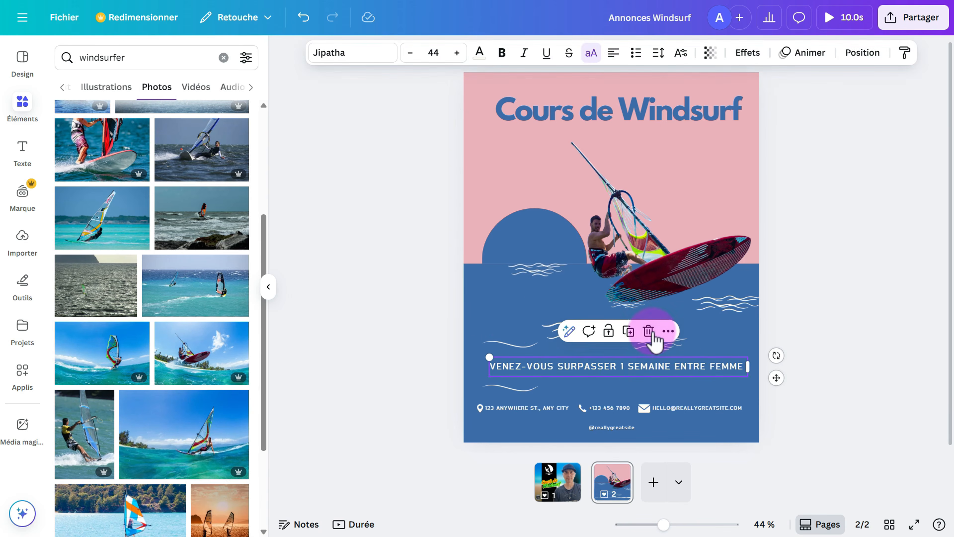
click(652, 333)
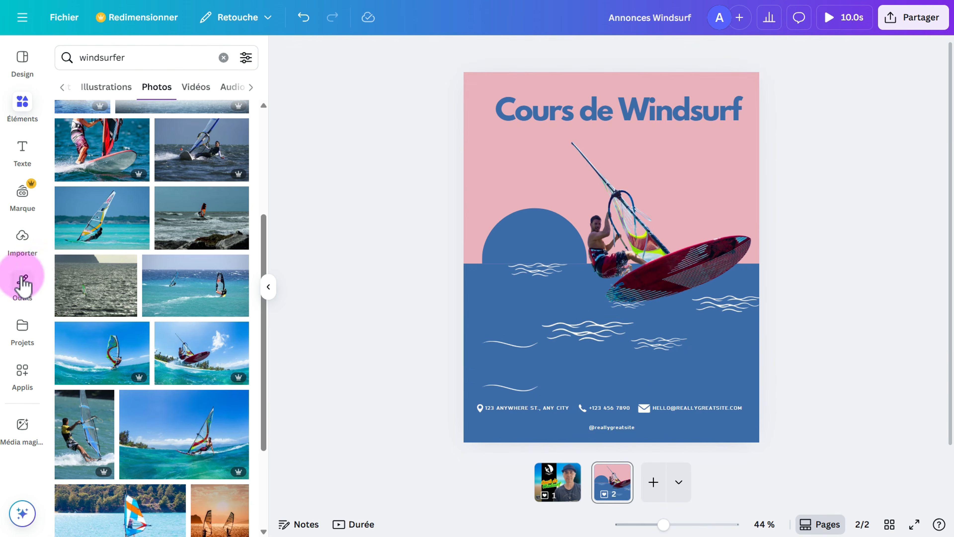
Add the uploaded ALPA14 logo and place it small on the blue sea below the windsurfer.
click(22, 241)
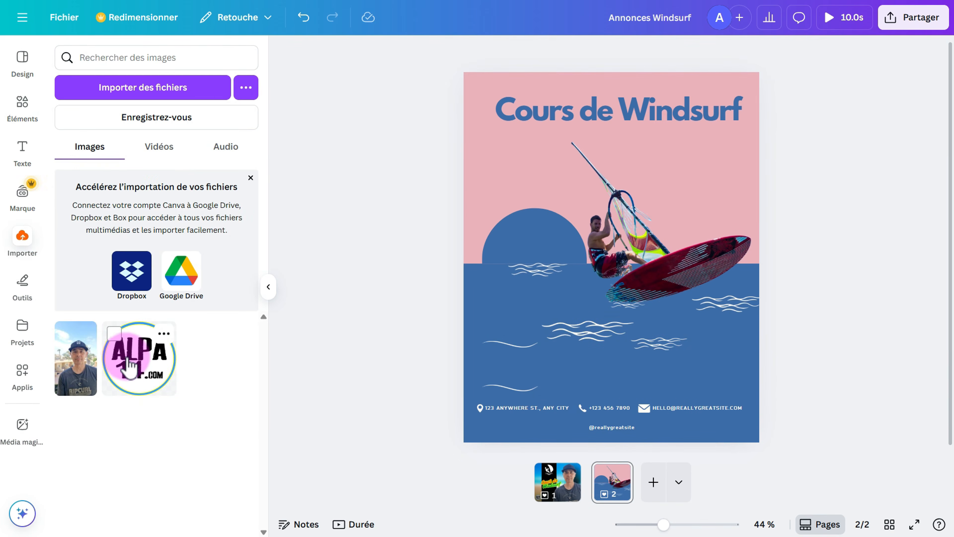
click(128, 364)
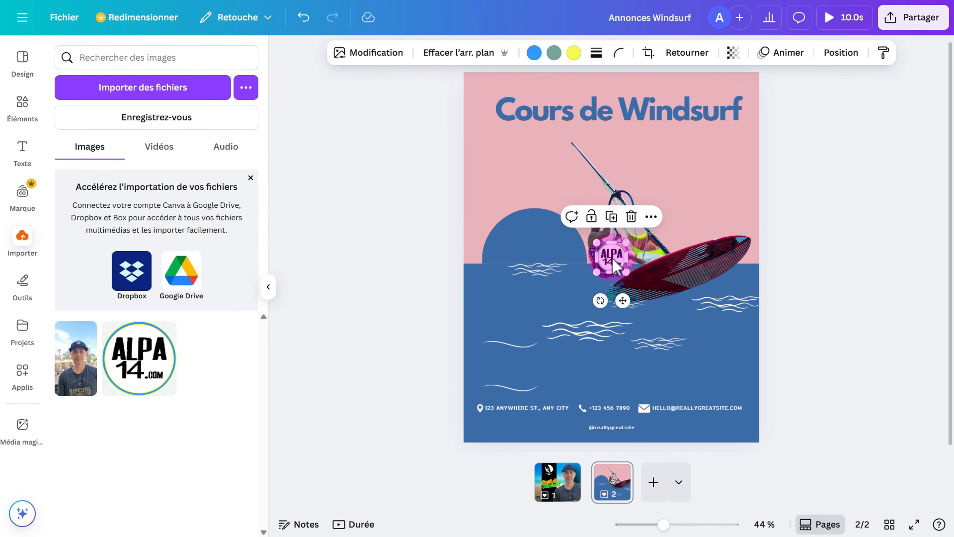
drag(614, 258, 621, 308)
click(522, 232)
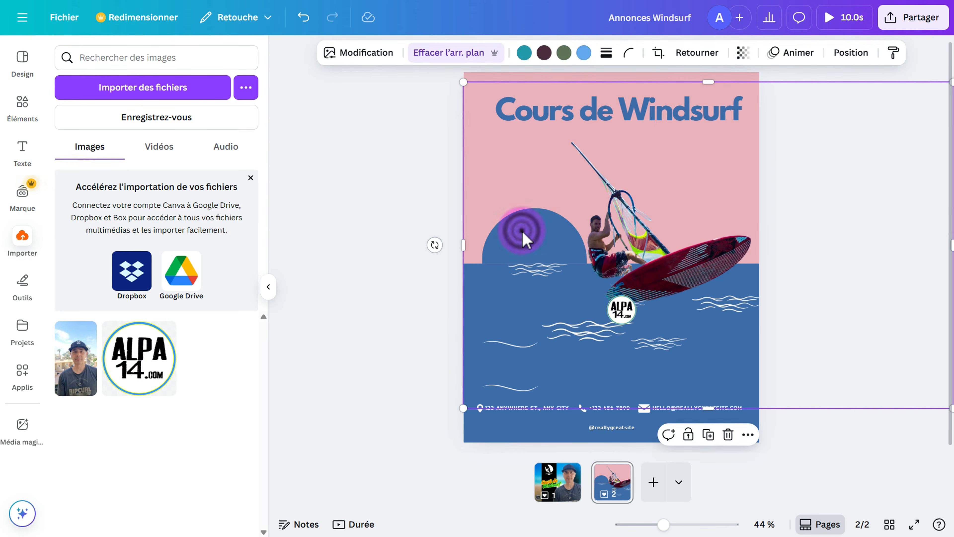
Delete the blue half-circle layer from the layer list.
right_click(523, 235)
mouse_move(556, 272)
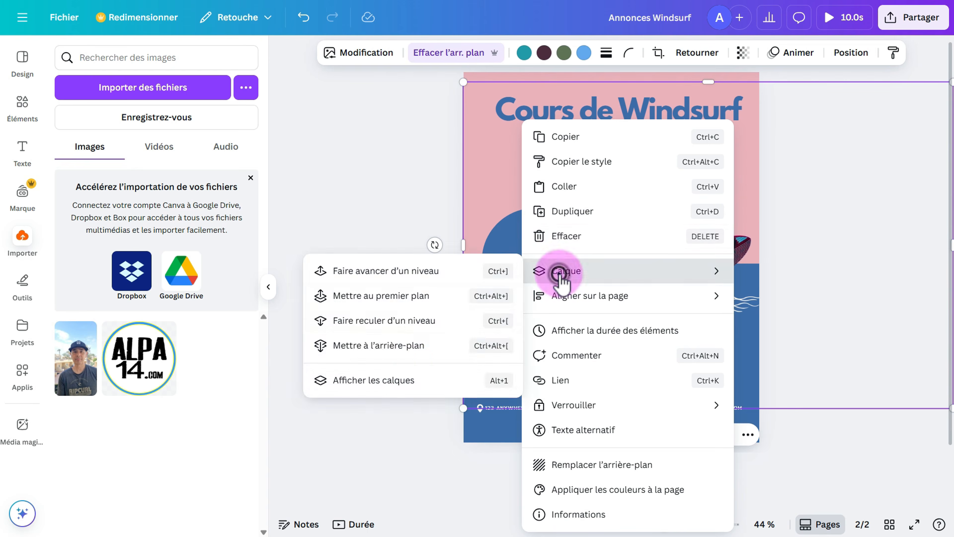
click(411, 380)
scroll(184, 401, down, 6)
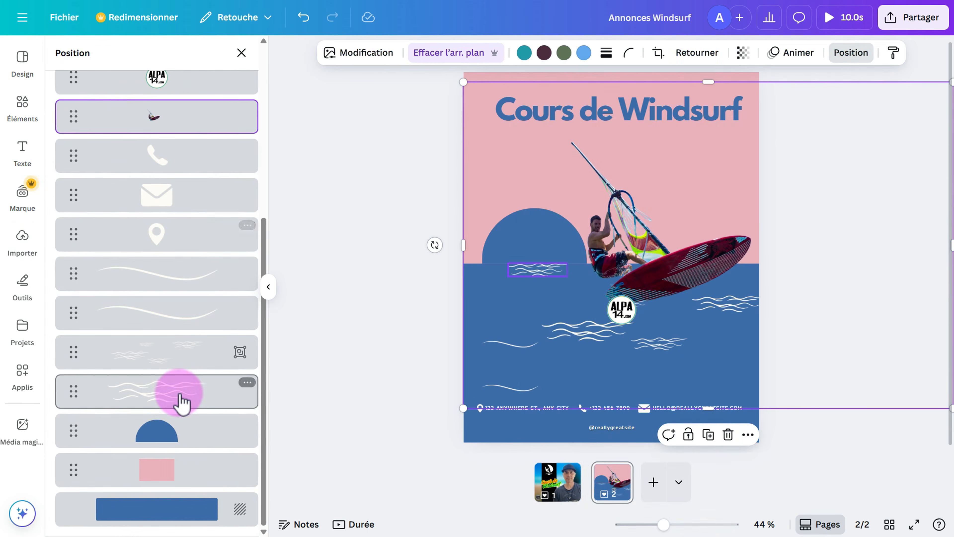
click(247, 422)
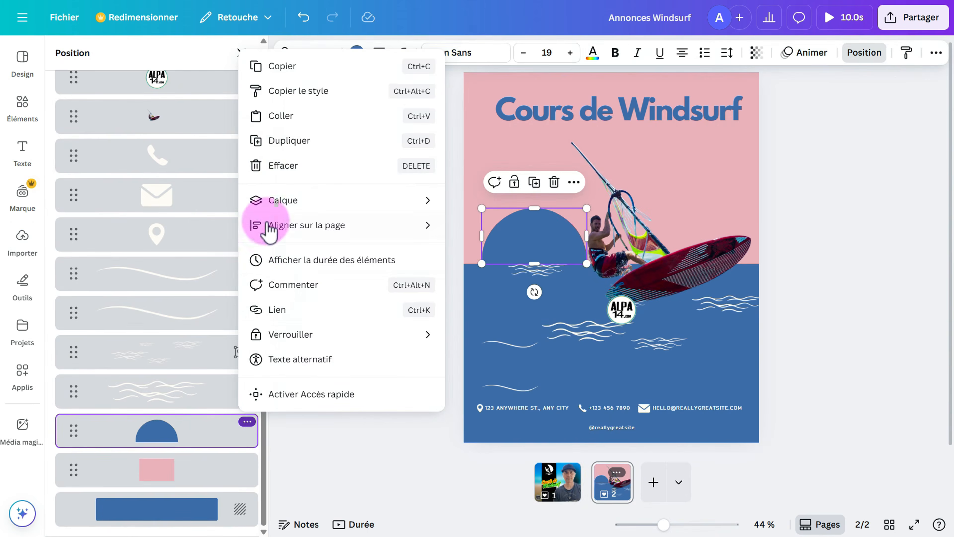
click(278, 168)
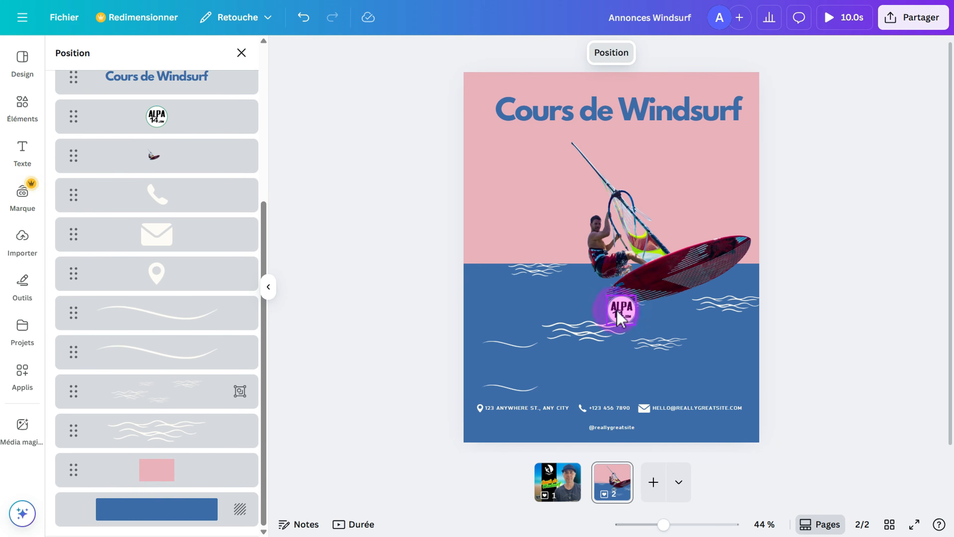
Move the ALPA14 logo to the left over the horizon.
drag(616, 312, 589, 317)
drag(523, 270, 517, 249)
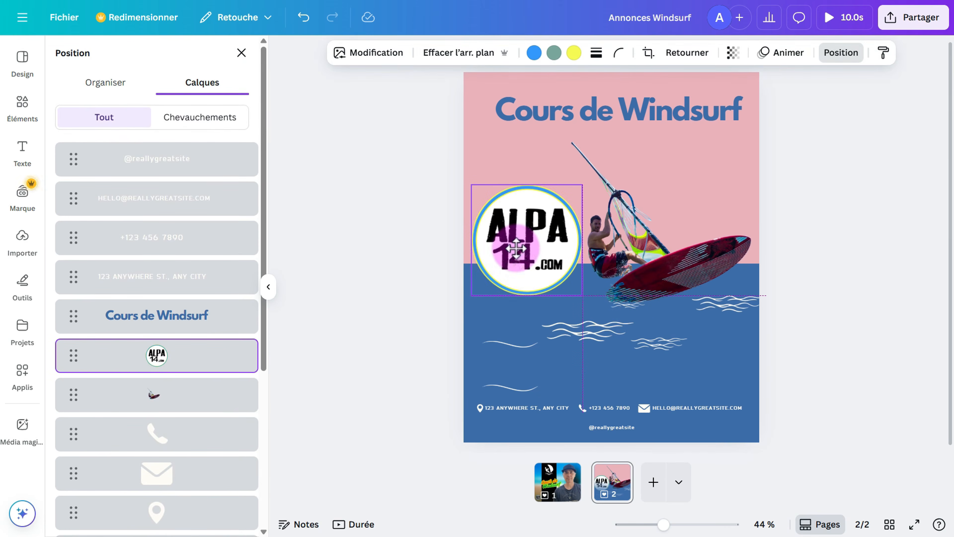
click(643, 318)
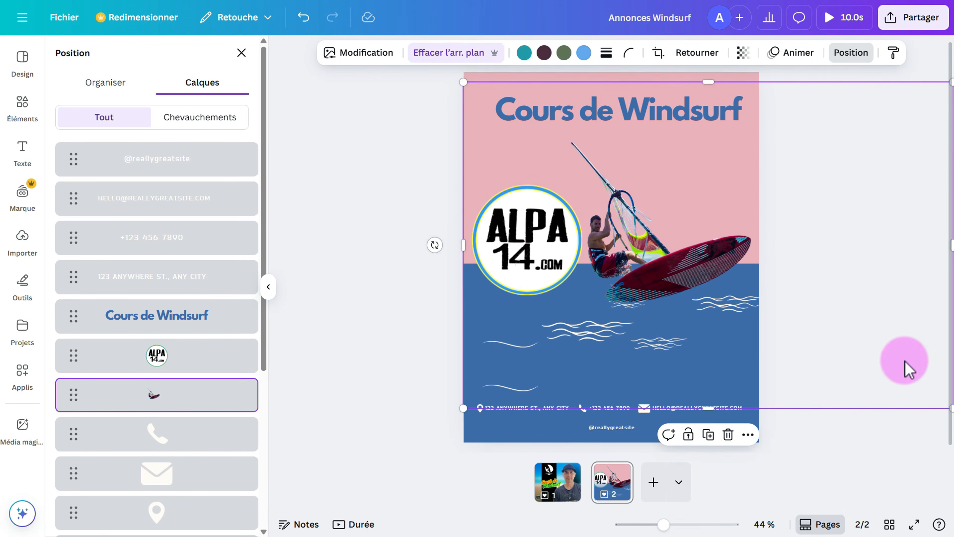
Enlarge the 'Cours de Windsurf' title to 81.5 and reposition it near the top.
click(613, 115)
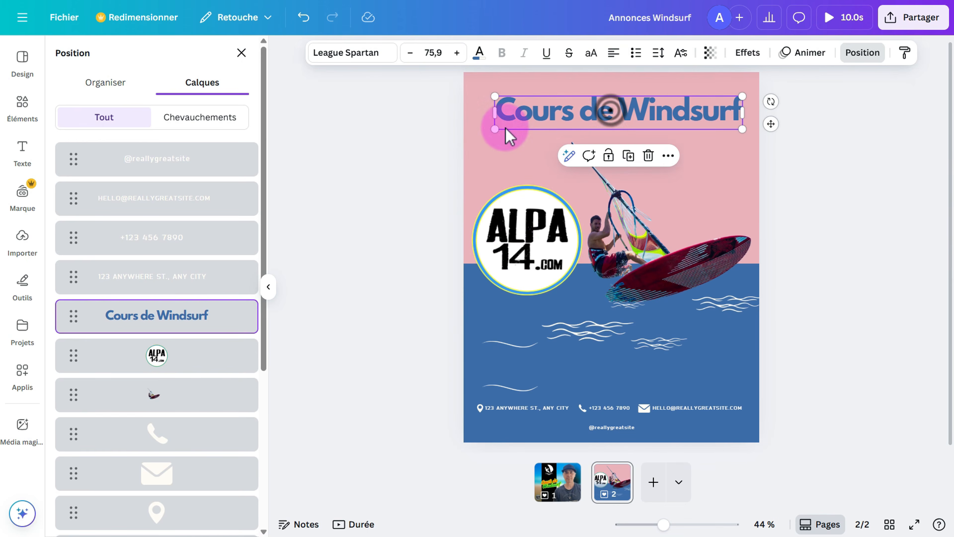
drag(490, 131, 473, 133)
drag(543, 116, 550, 131)
click(820, 341)
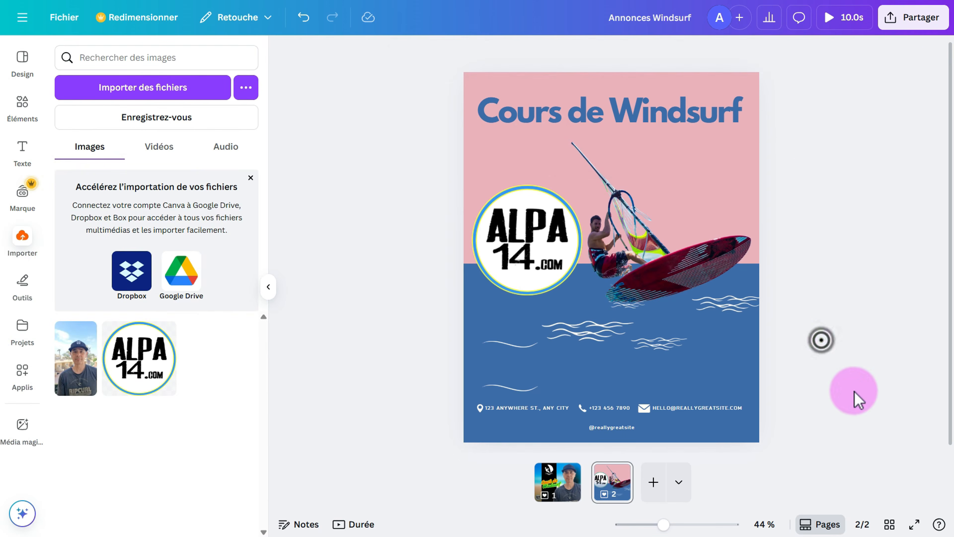